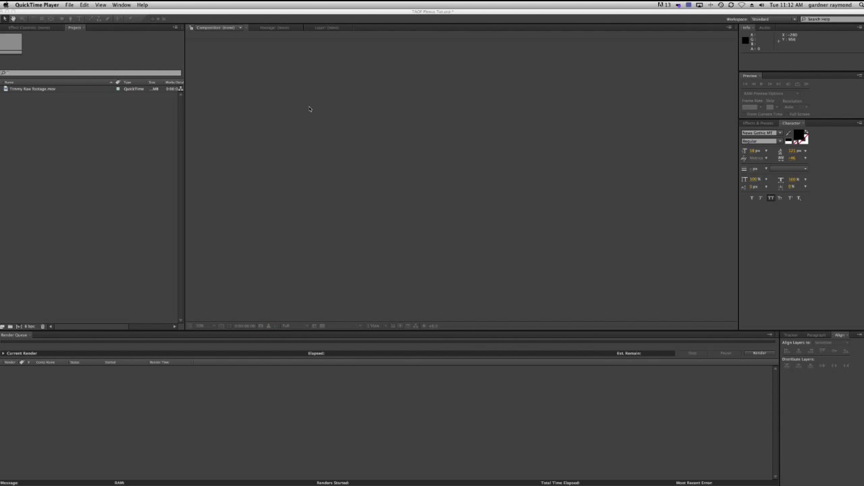
- Switch to QuickTime Player 7 and examine the title animations in The Art Of Flight Plexus Edit.mp4 by playing and scrubbing through it
key(super+Tab)
key(super+Tab)
key(super+Tab)
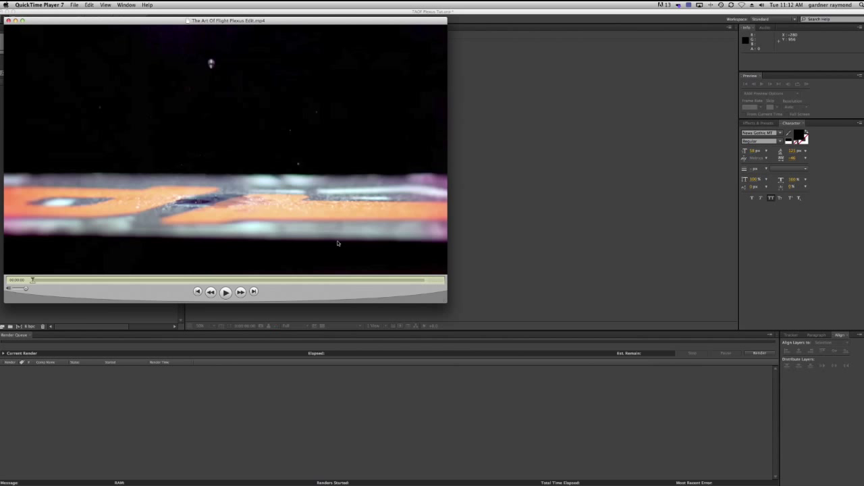
click(226, 293)
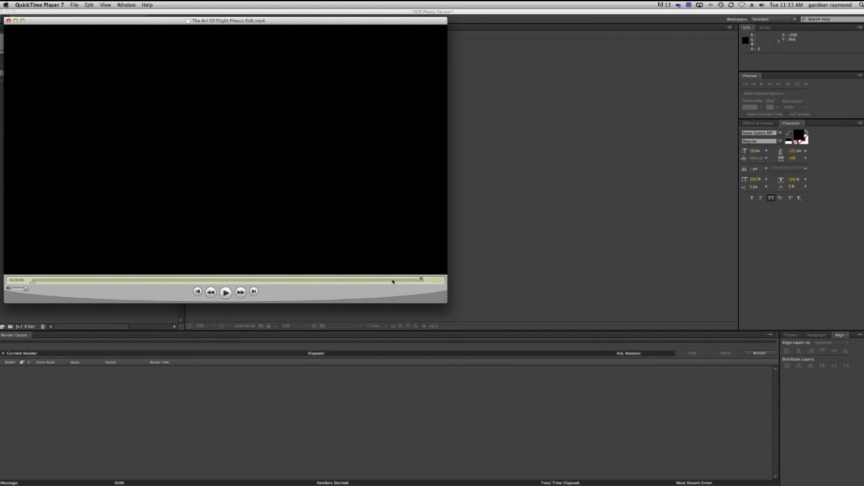
drag(393, 281, 319, 280)
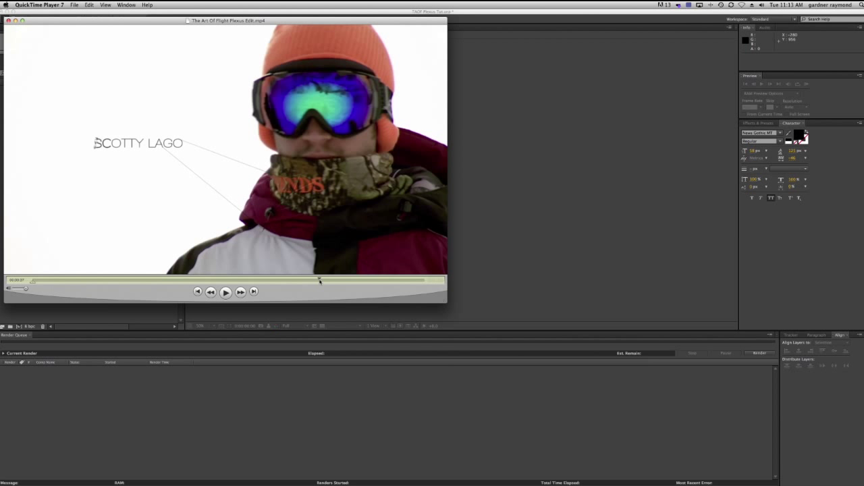
drag(320, 279, 232, 280)
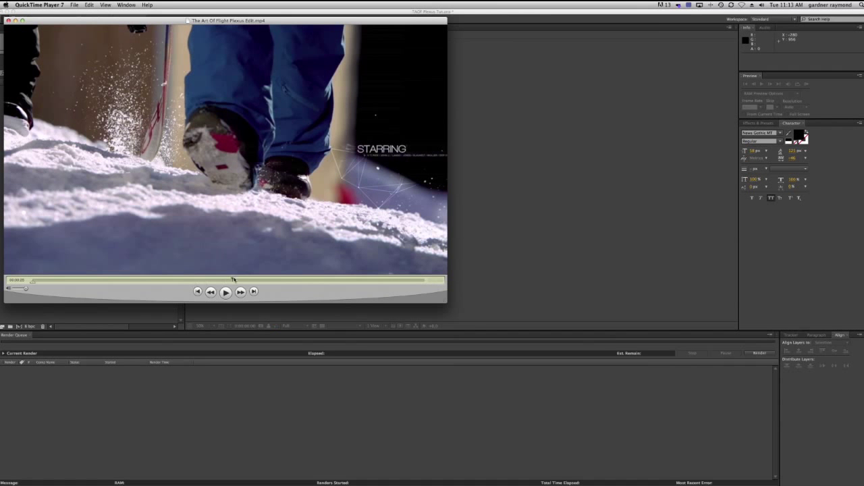
drag(230, 280, 211, 280)
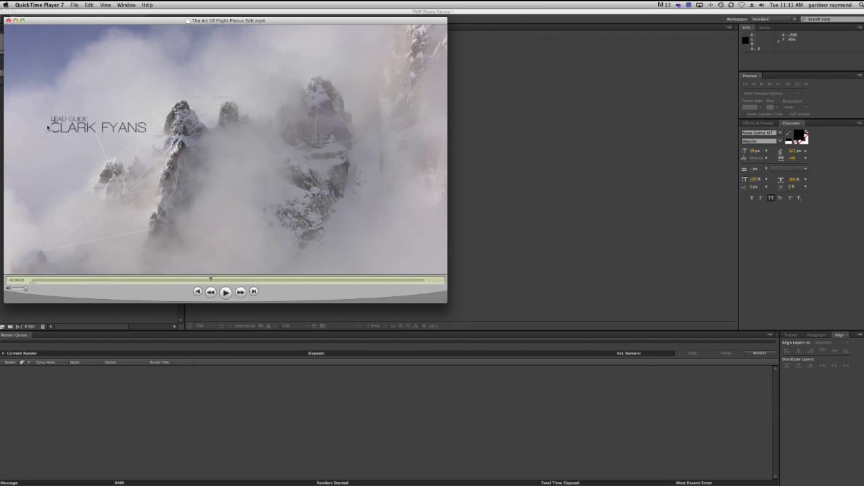
drag(212, 280, 190, 280)
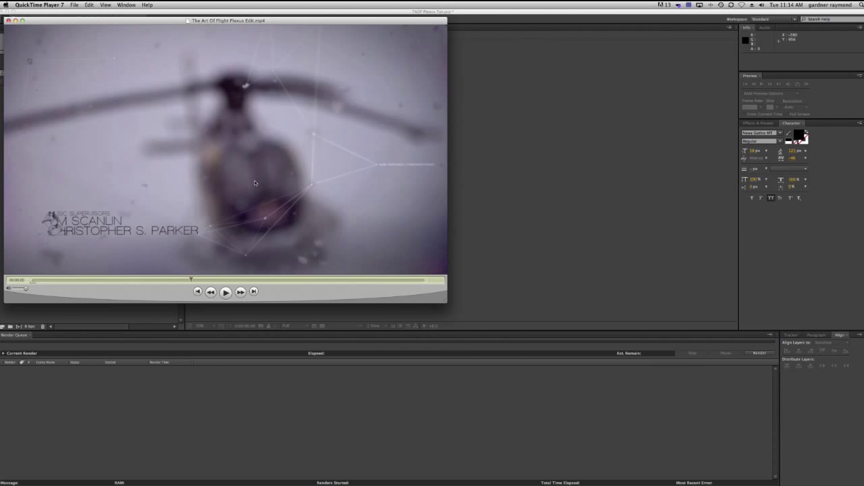
- Bring up CPC Plexus.mov, play it, and scrub through to examine the finished Cannondale title effect
key(super+Tab)
key(super+Tab)
click(469, 259)
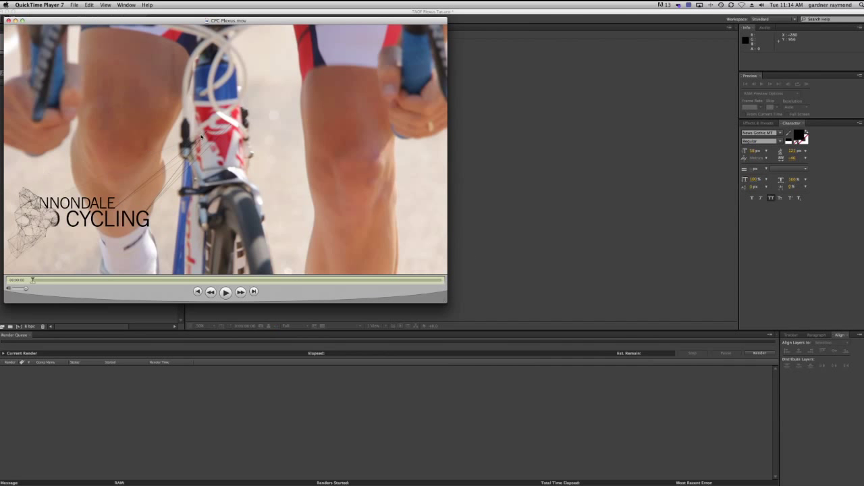
click(226, 292)
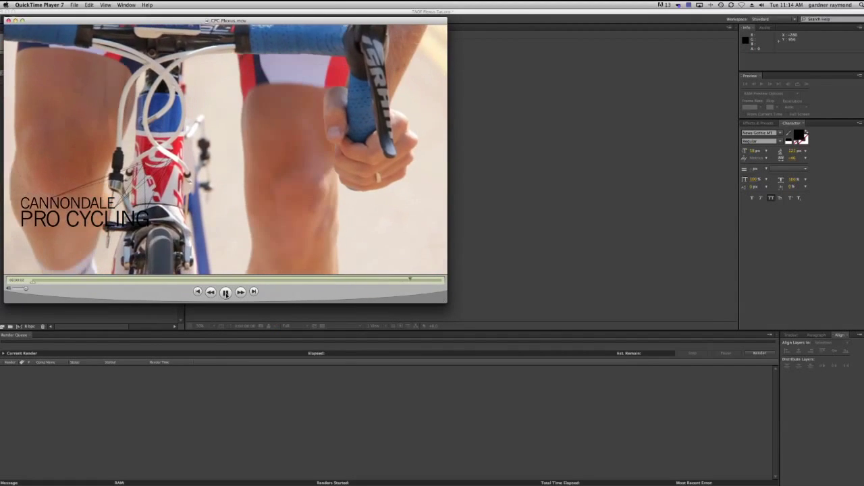
drag(439, 280, 327, 287)
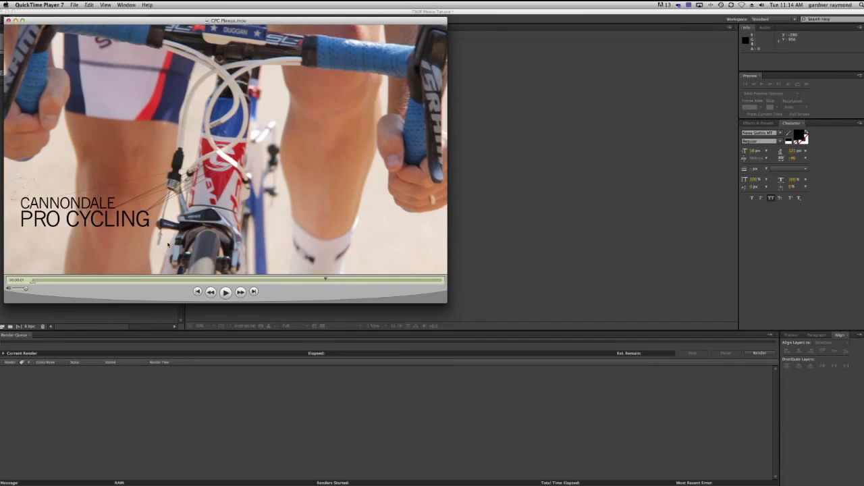
drag(325, 279, 386, 278)
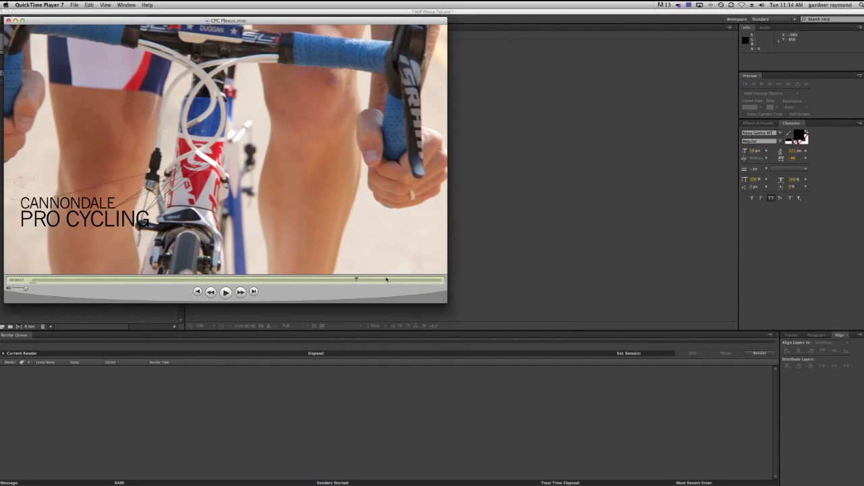
- Switch to After Effects, create a composition from Timmy Raw footage.mov, and preview it
click(115, 313)
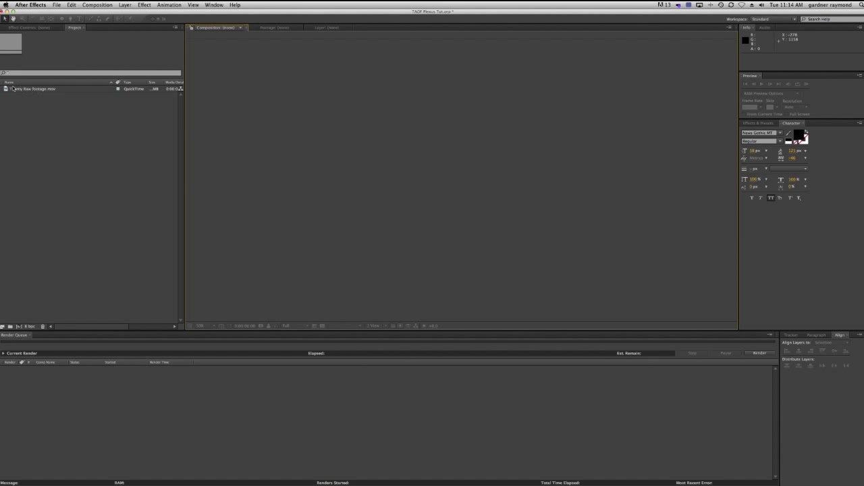
drag(6, 89, 19, 326)
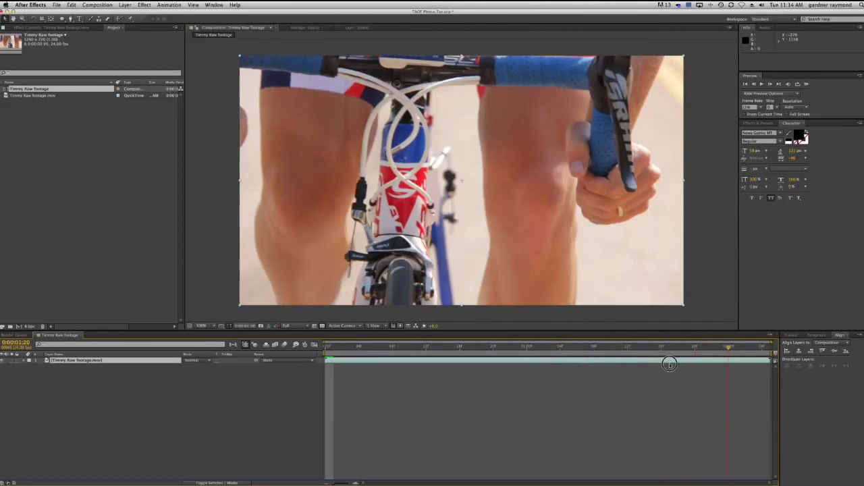
key(space)
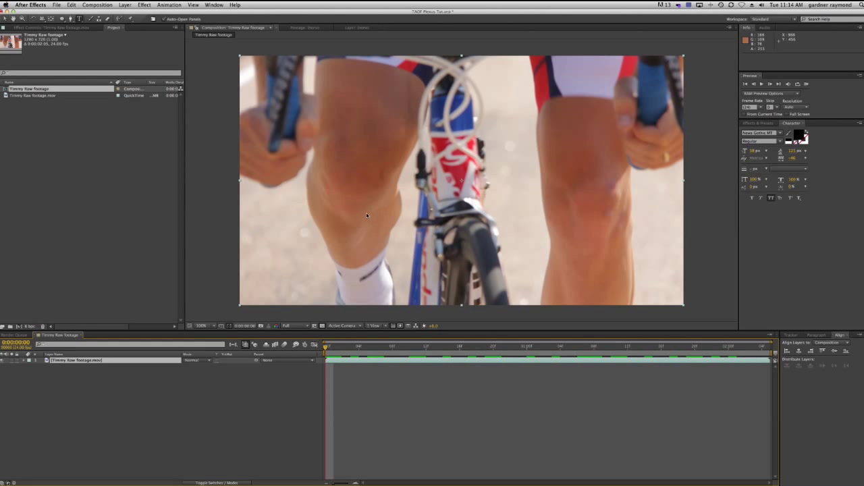
- Add a text layer reading CANNONDALE and place it over the lower part of the cyclist's leg
key(super+t)
click(327, 219)
text(CANNONDALE)
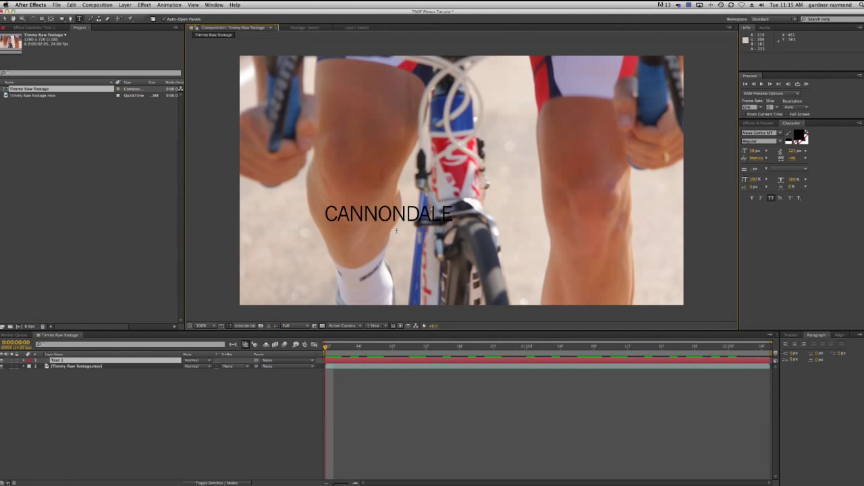
key(KP_Enter)
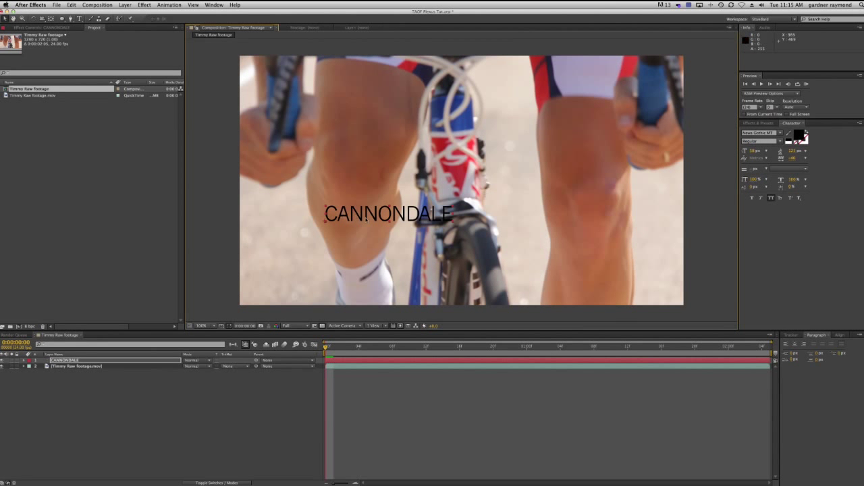
drag(348, 216, 304, 230)
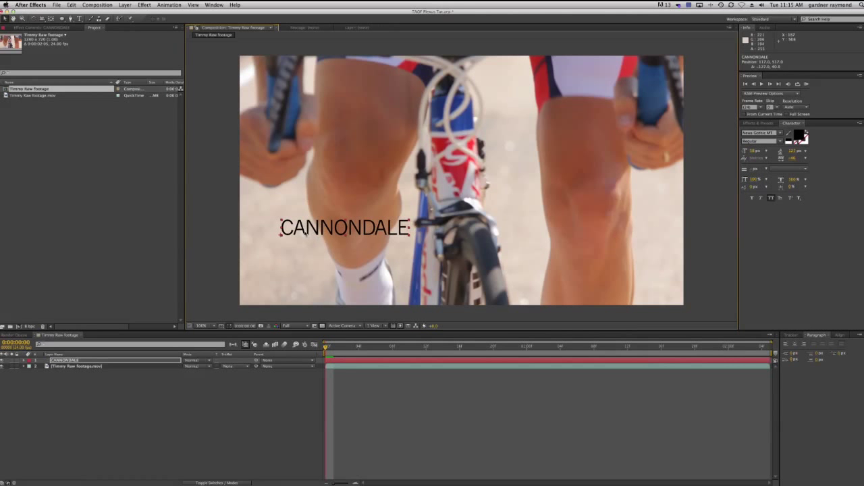
- Duplicate the CANNONDALE text layer, change the copy's text to PRO CYCLING, and place it directly beneath the original
key(super+d)
double_click(62, 362)
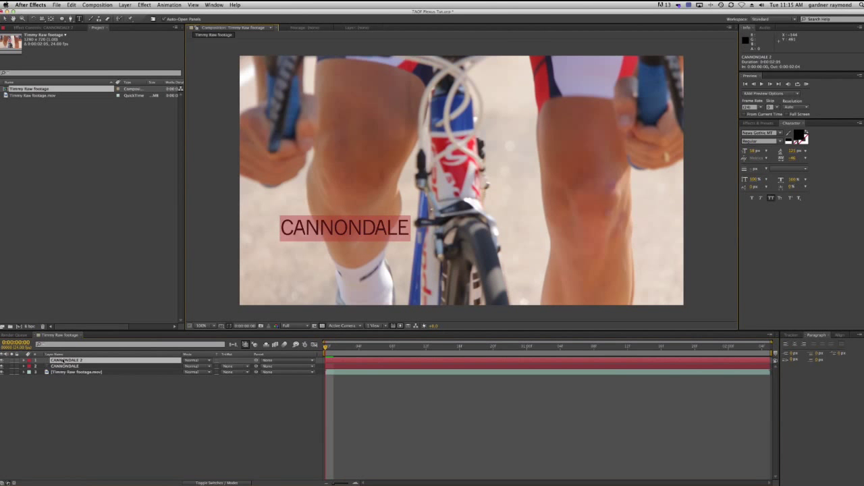
text(CRO)
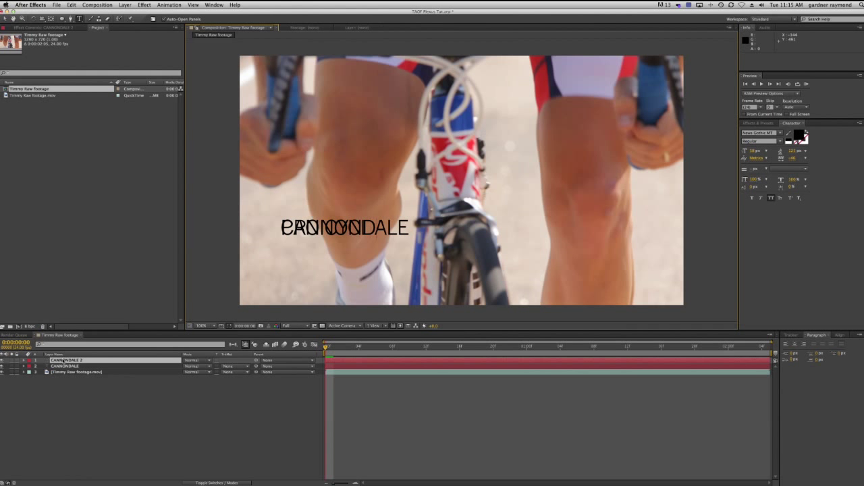
key(KP_Enter)
key(v)
drag(320, 231, 318, 247)
- Reduce the CANNONDALE text size to 36 px and align the left edges of both text layers
click(58, 366)
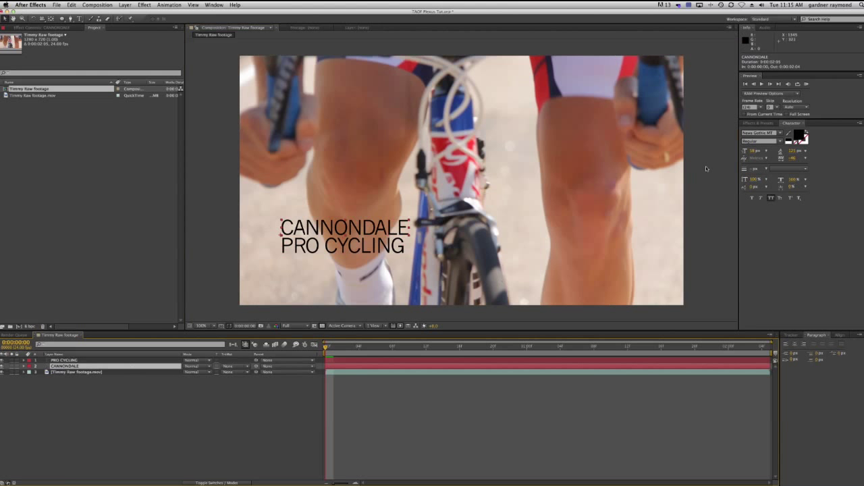
mouse_move(753, 154)
mouse_down()
mouse_move(738, 153)
mouse_move(747, 152)
mouse_up()
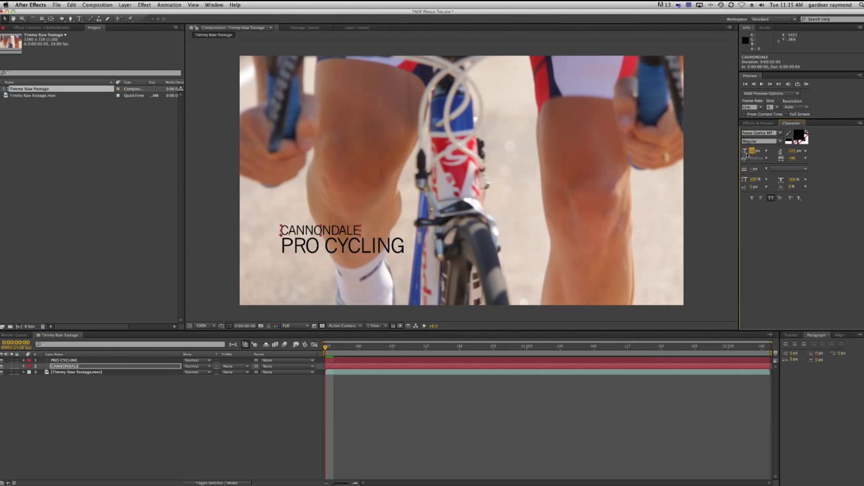
shift+click(78, 360)
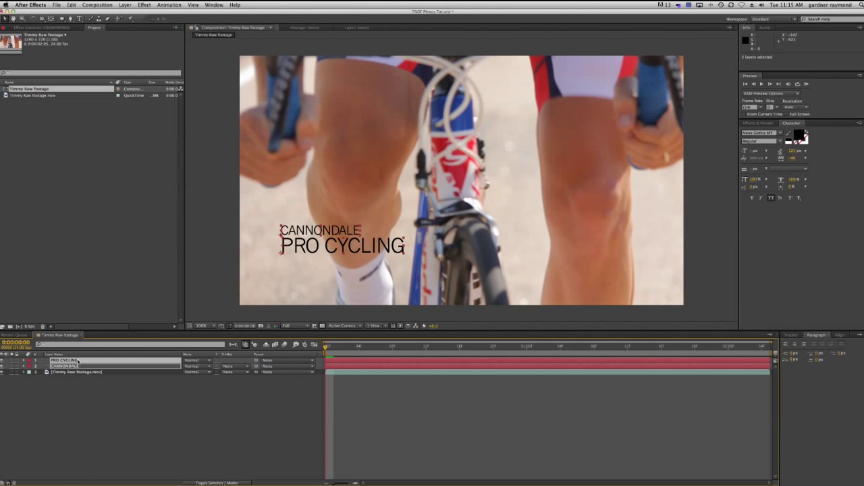
click(841, 336)
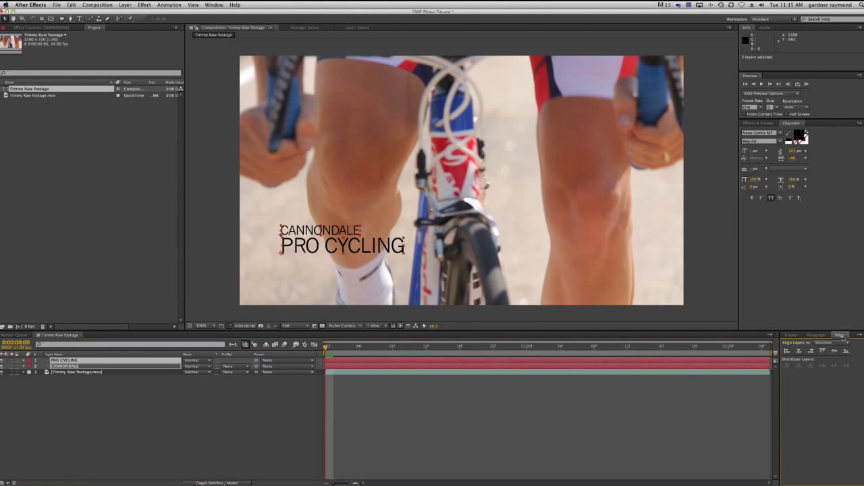
click(787, 351)
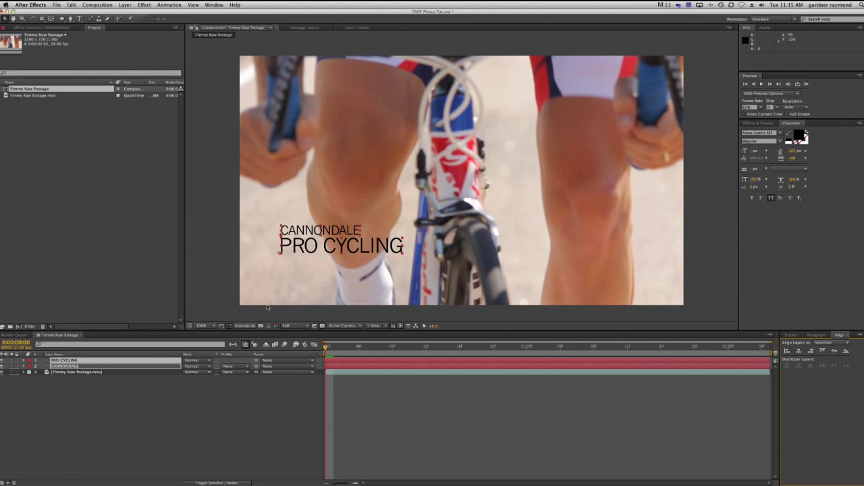
click(227, 408)
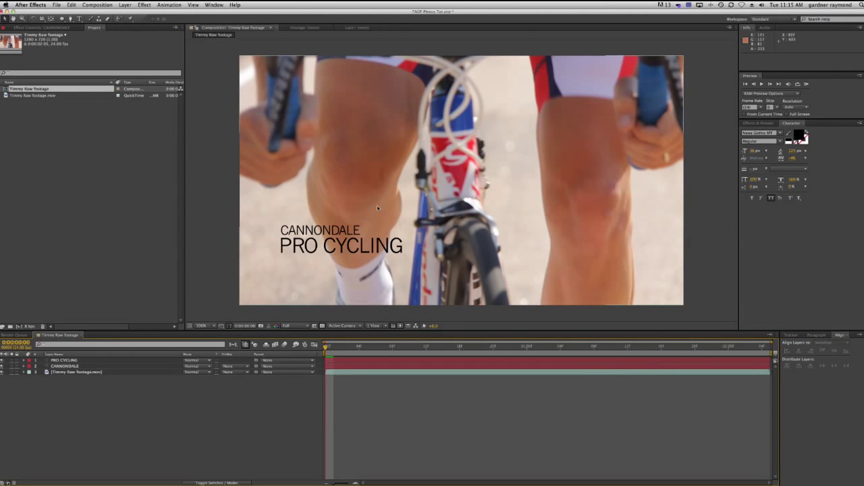
- Move the CANNONDALE and PRO CYCLING text layers together to the middle of the frame, over the bike's head tube
click(325, 247)
shift+click(335, 231)
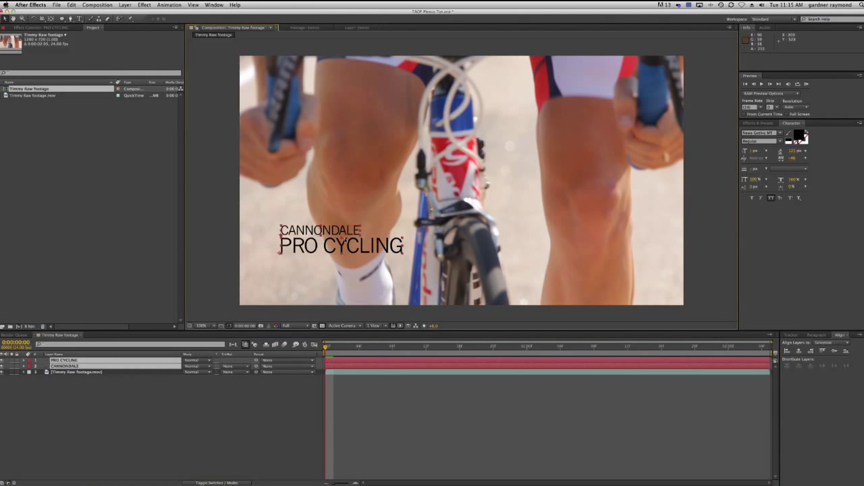
drag(341, 248, 448, 196)
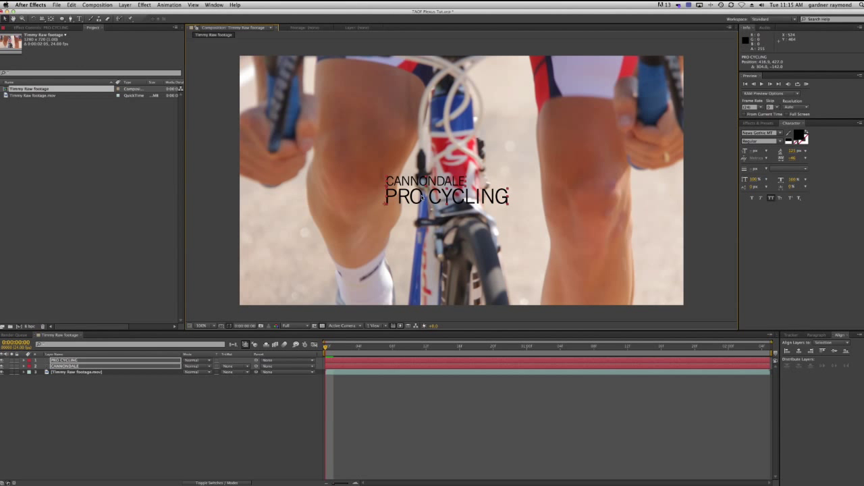
drag(424, 198, 423, 201)
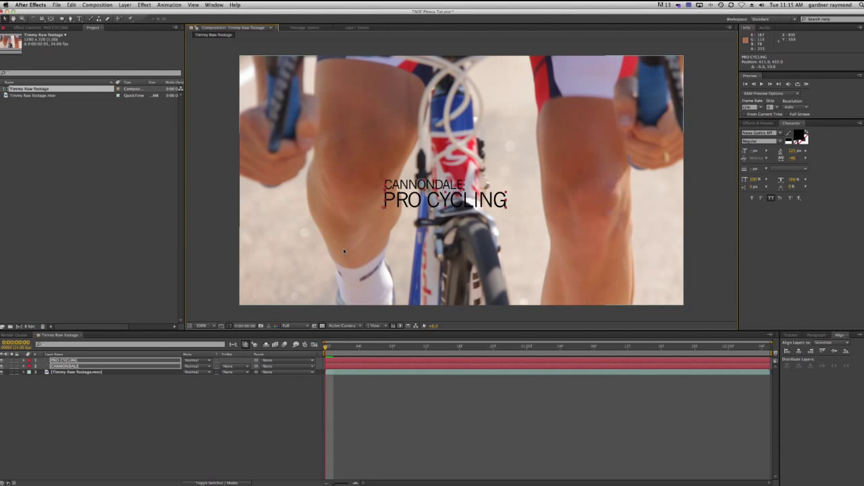
drag(403, 202, 397, 210)
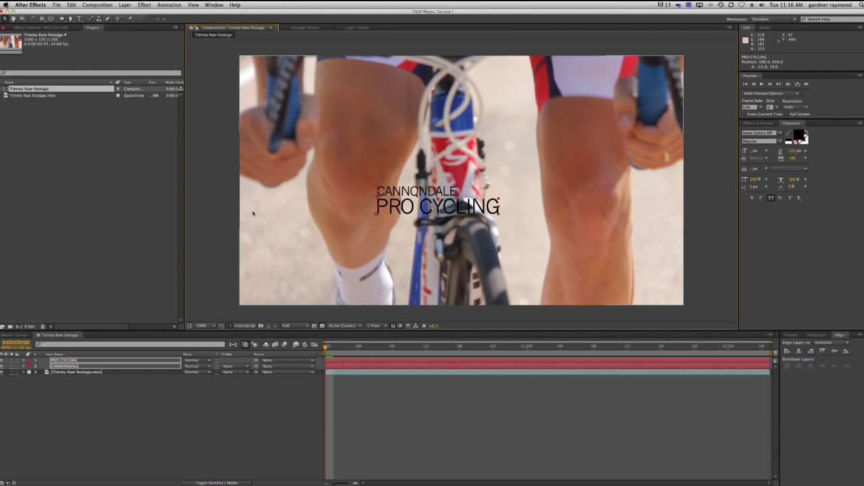
drag(413, 206, 427, 196)
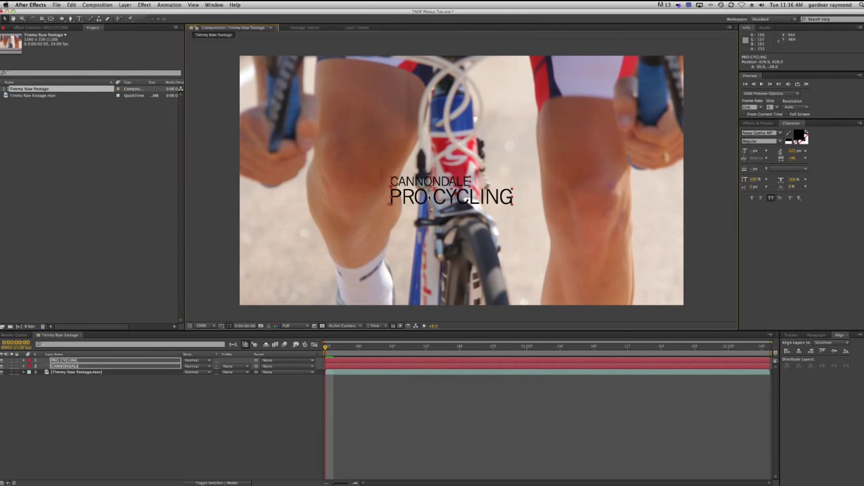
drag(426, 196, 433, 192)
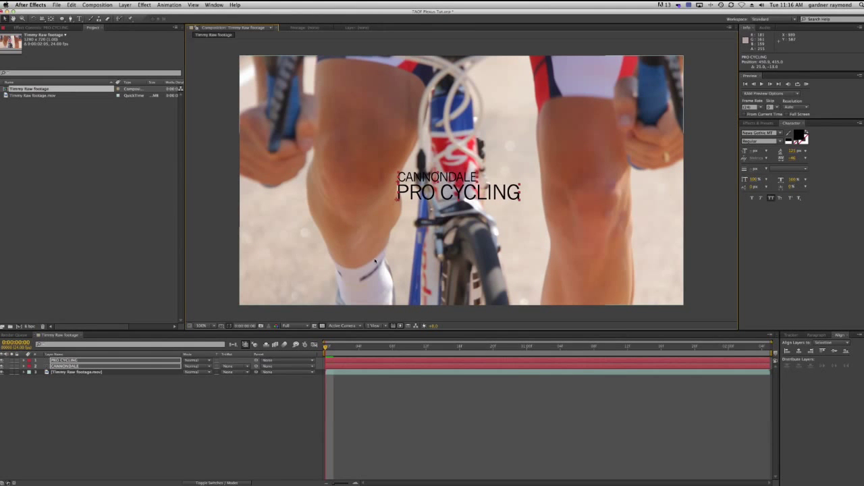
- Hide the Timmy Raw footage layer and add a composition-sized white solid beneath all other layers
click(2, 373)
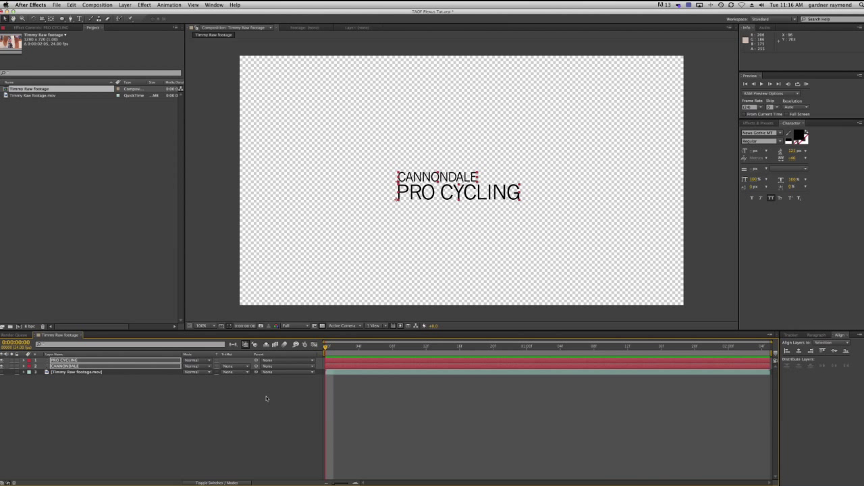
key(super+y)
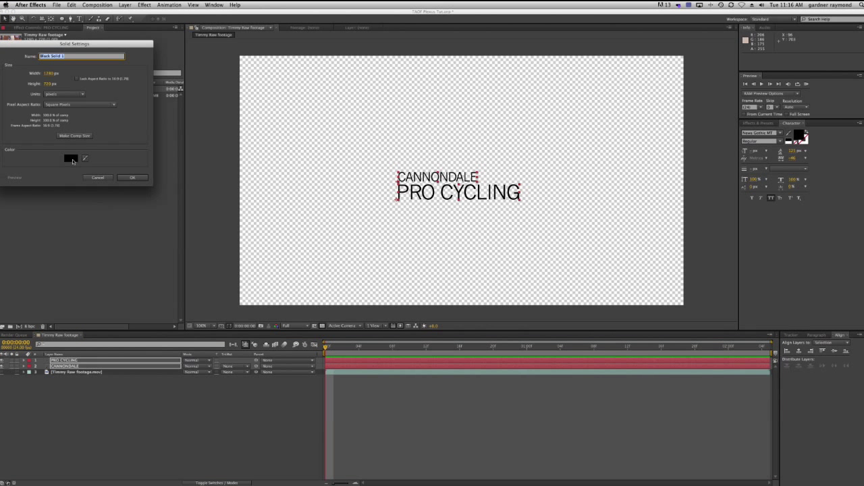
click(71, 158)
drag(15, 68, 2, 47)
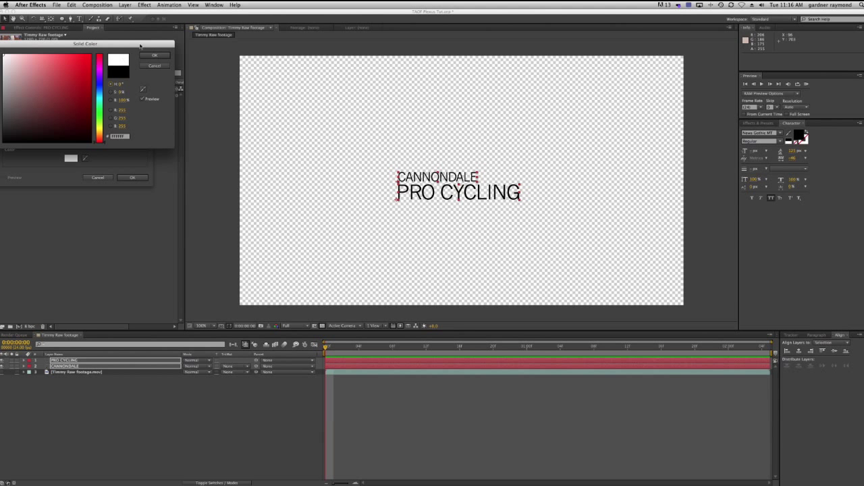
click(152, 55)
click(132, 177)
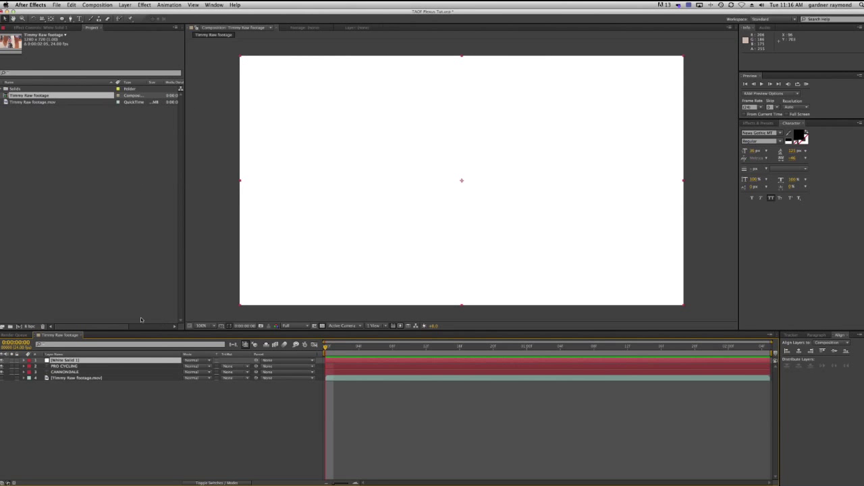
drag(67, 359, 65, 381)
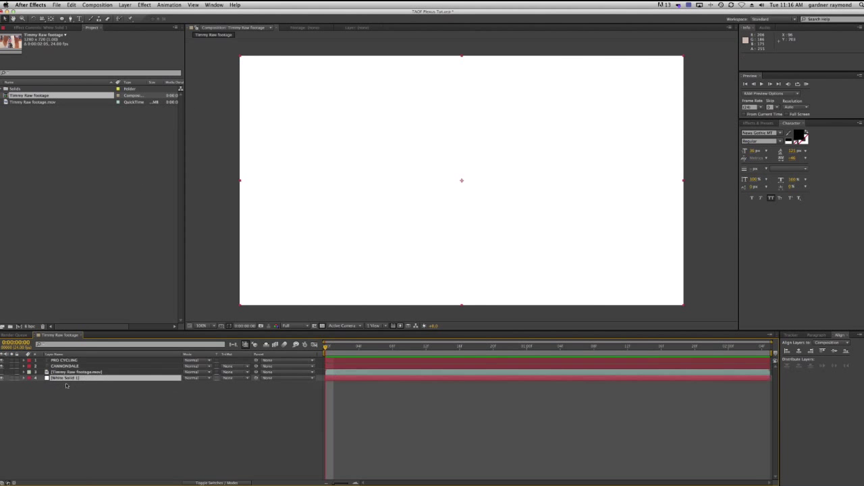
- Turn the white solid background layer into a guide layer
right_click(62, 381)
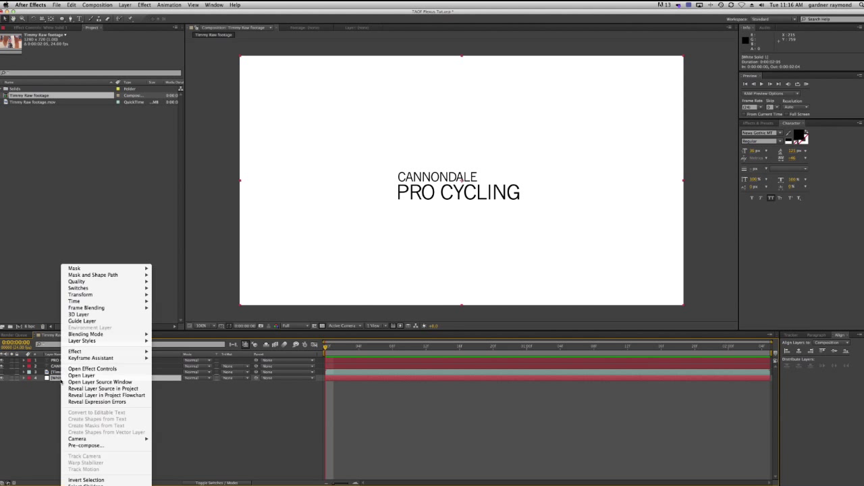
click(91, 321)
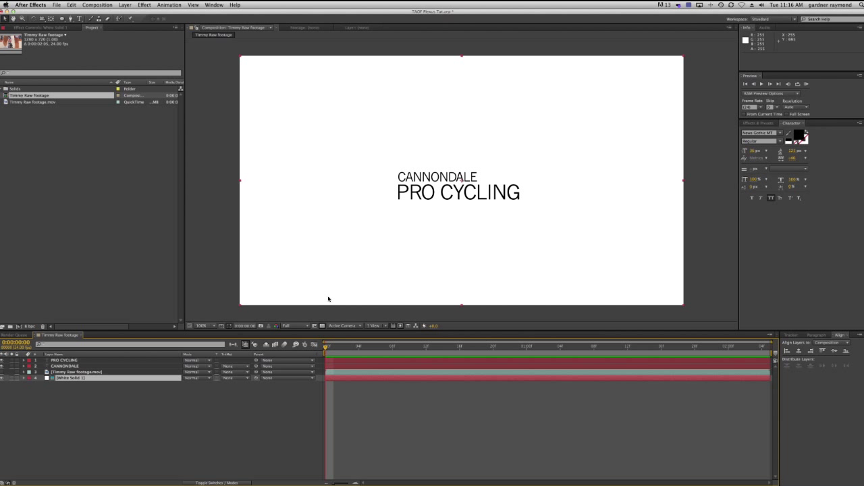
- Create a black composition-sized solid named PLEXUS above all other layers
key(super+y)
text(Pl)
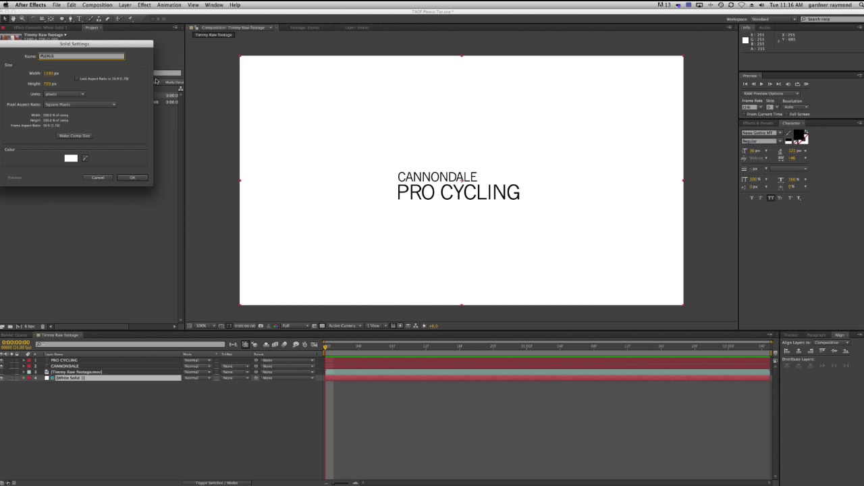
click(71, 158)
click(71, 155)
click(154, 59)
click(134, 177)
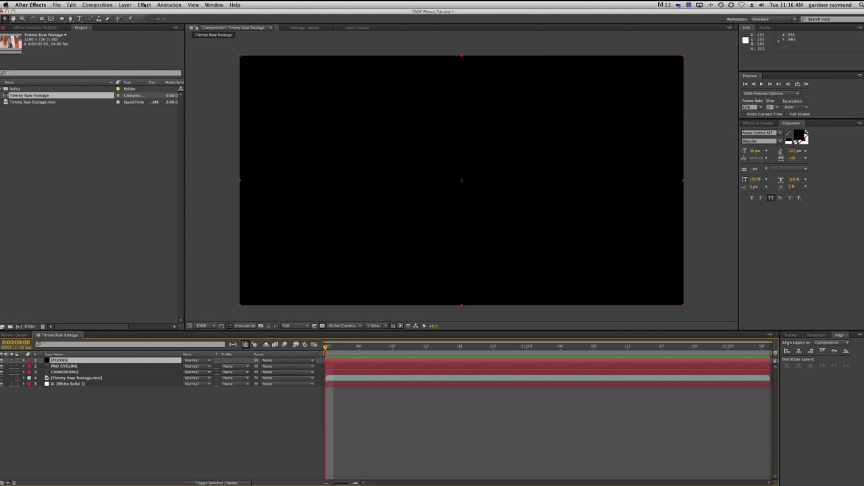
- Apply the Plexus effect to the PLEXUS solid and collapse the layer's properties
click(144, 4)
mouse_move(173, 229)
click(226, 230)
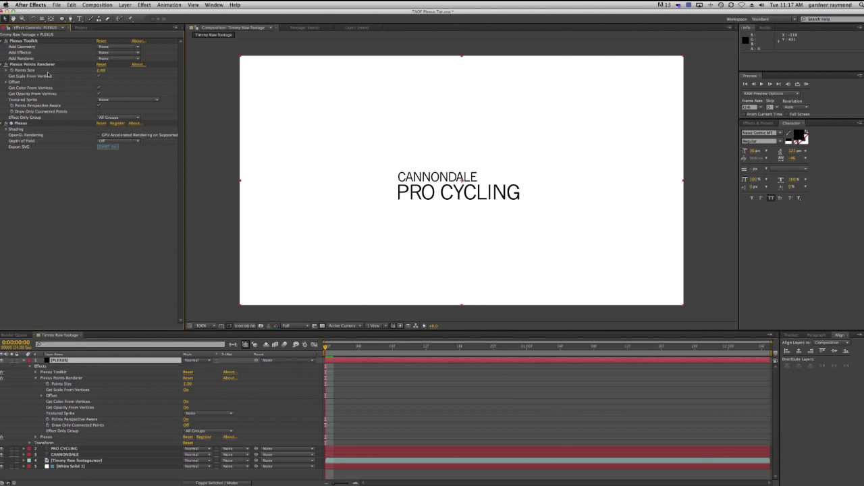
click(24, 360)
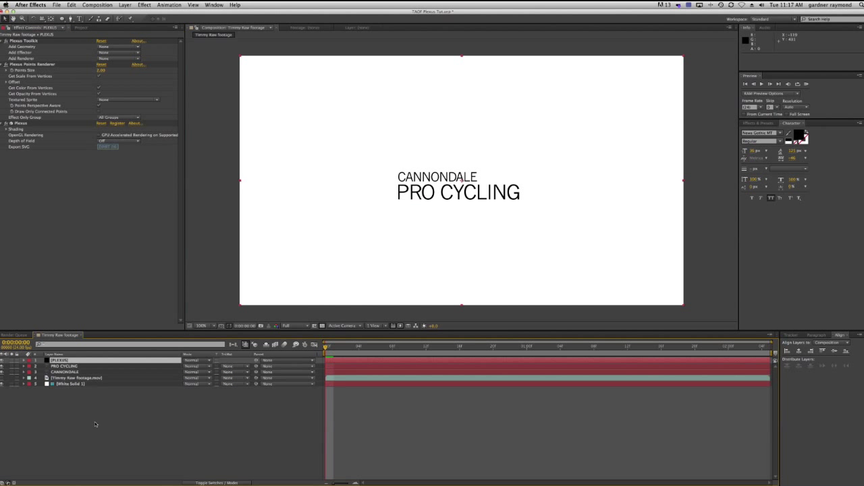
click(95, 351)
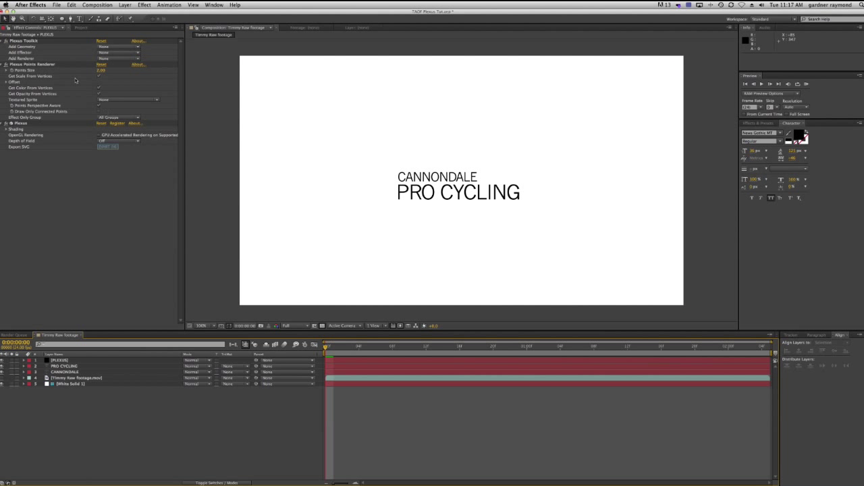
- Try a Primitives geometry object in the Plexus effect, and delete the Plexus Primitives Object from the PLEXUS layer
click(116, 46)
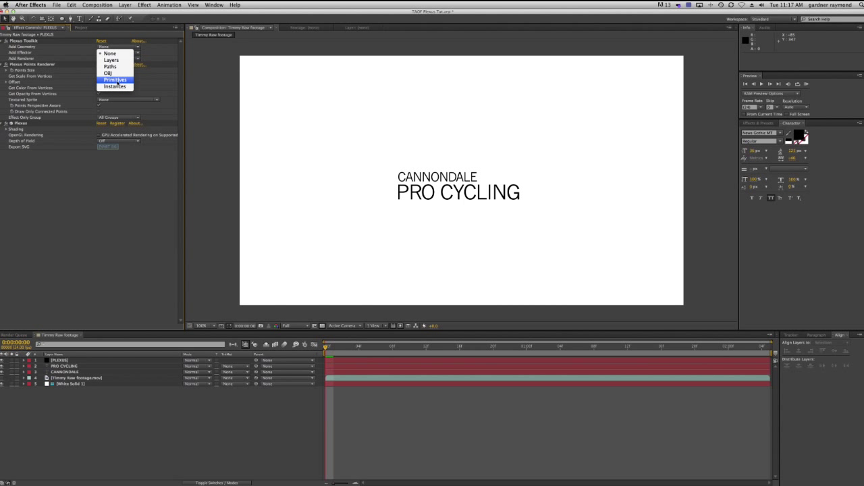
click(130, 82)
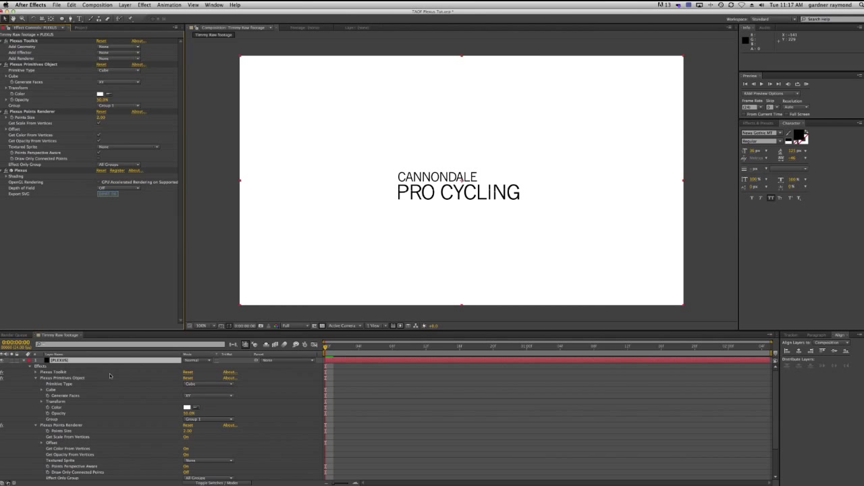
click(32, 366)
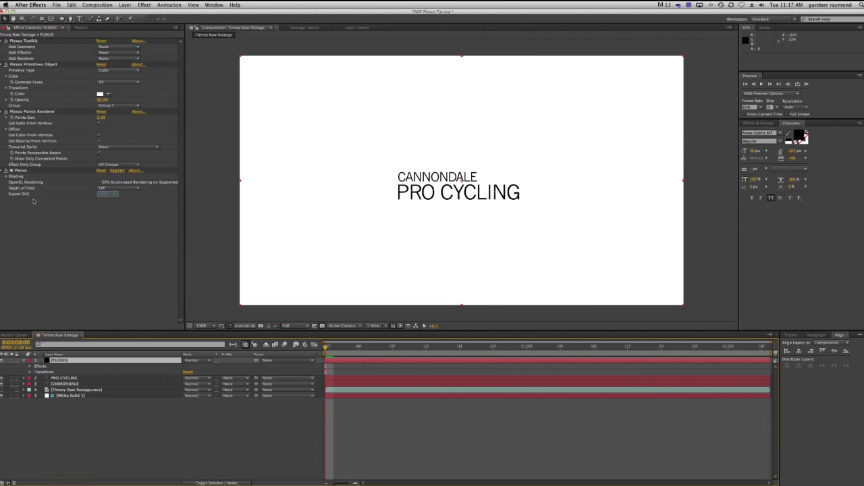
click(34, 65)
key(Delete)
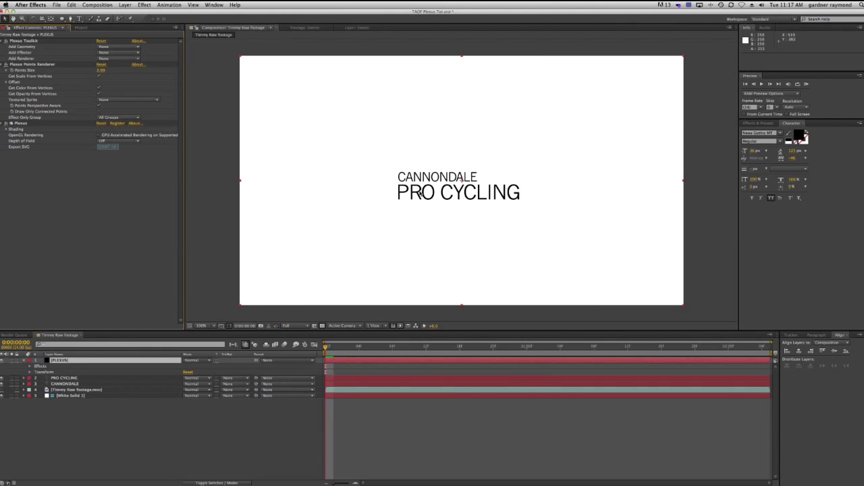
- Switch to QuickTime Player 7, scrub through CPC Plexus.mov to examine how the Plexus lines reveal the title, and return to After Effects
key(super+Tab)
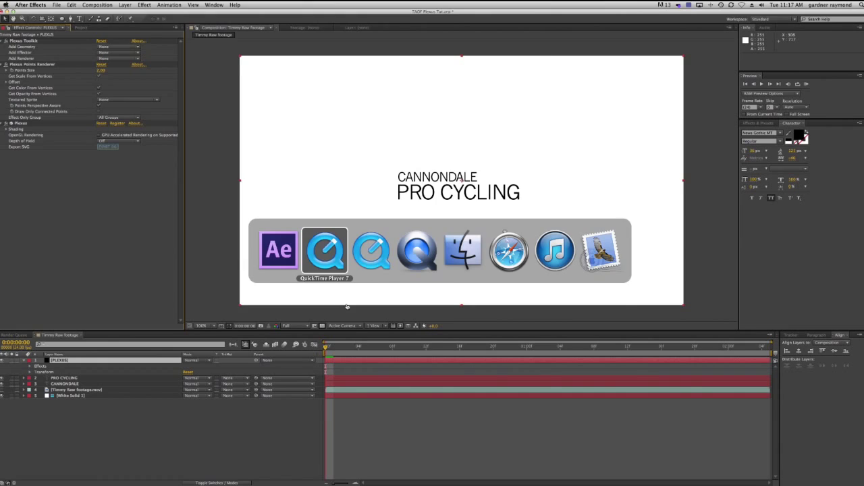
drag(213, 283, 179, 280)
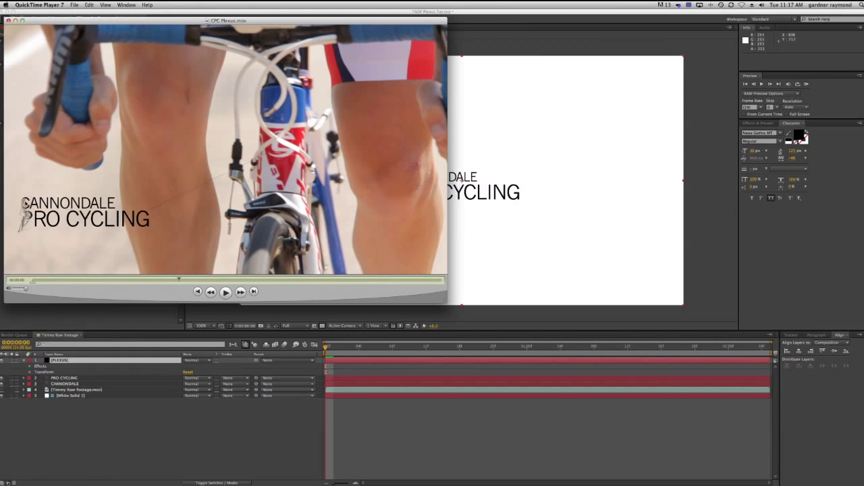
drag(180, 282, 11, 279)
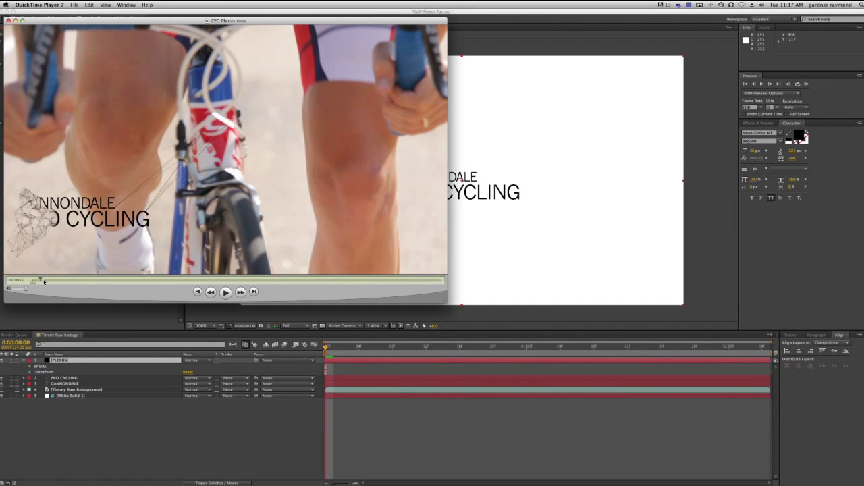
drag(41, 281, 195, 276)
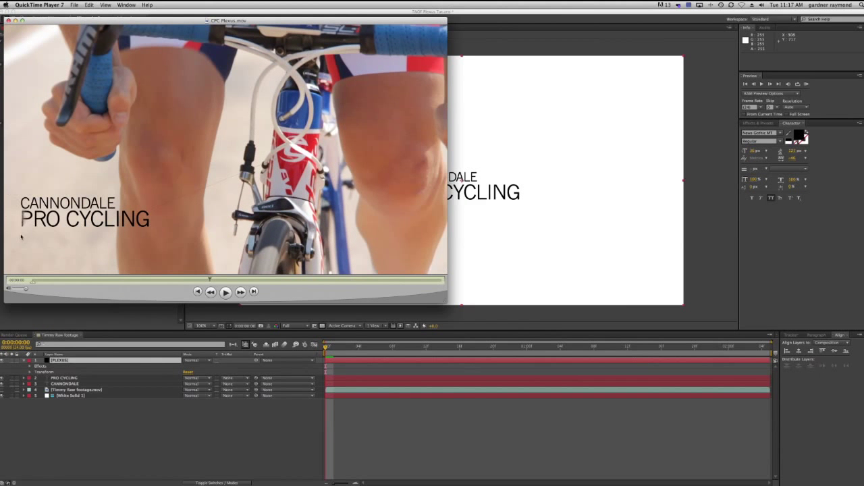
click(160, 415)
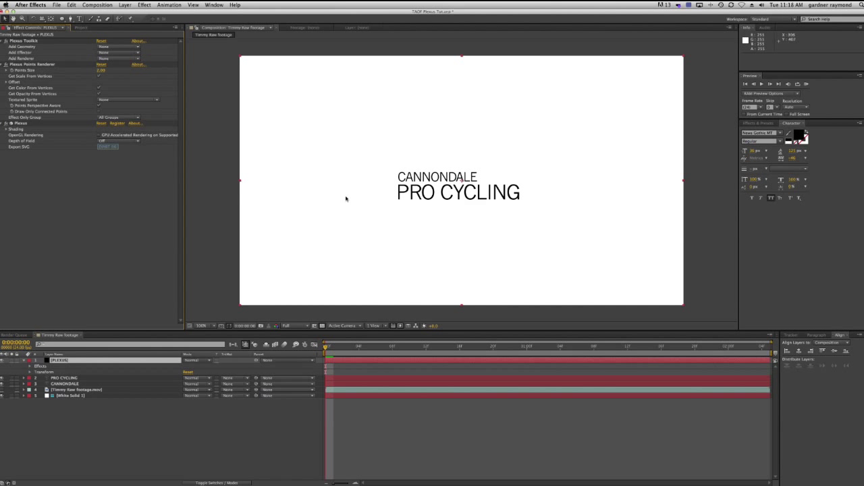
- Create masks from the CANNONDALE text layer
click(57, 383)
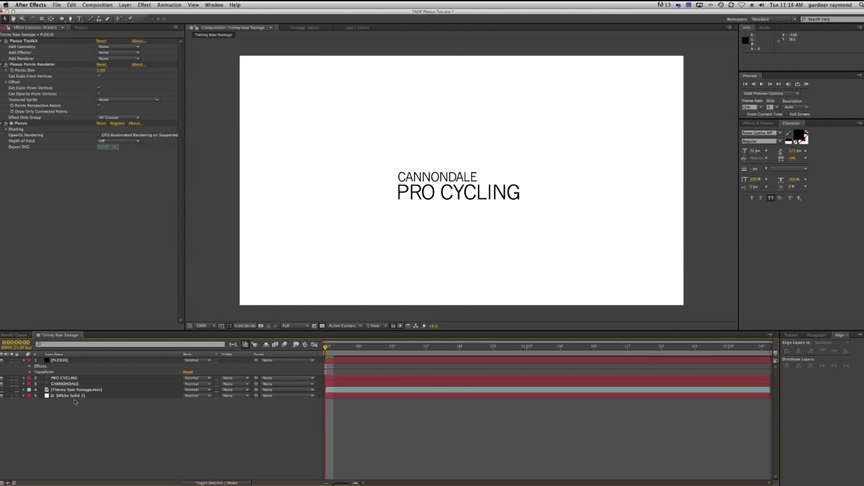
right_click(60, 384)
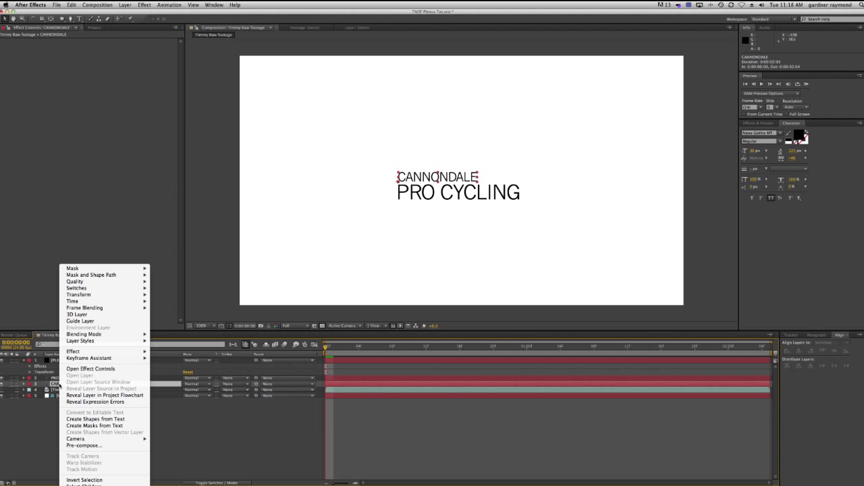
click(125, 419)
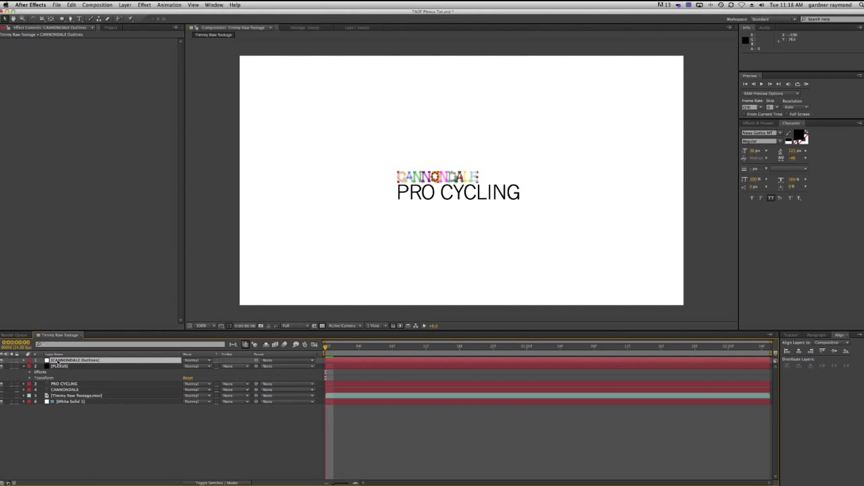
- Isolate the CANNONDALE Outlines layer without the transparency grid, examine its individual letter mask paths, and bring the other layers back into view
click(12, 360)
click(34, 453)
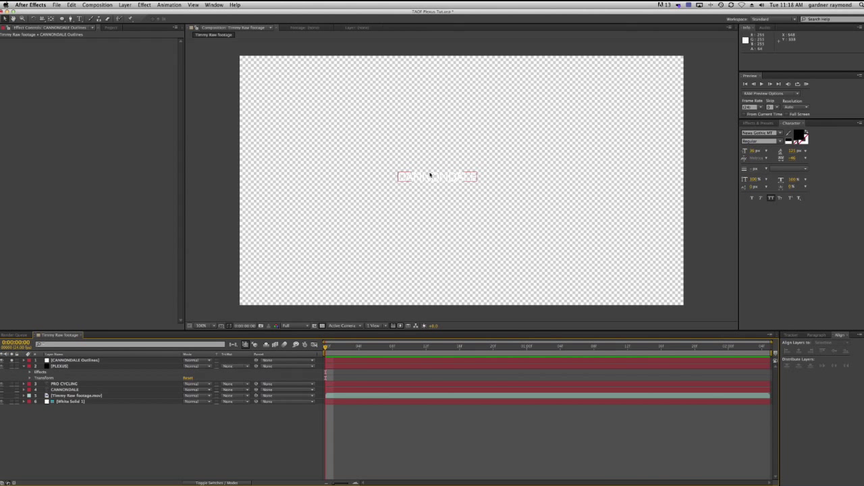
click(321, 326)
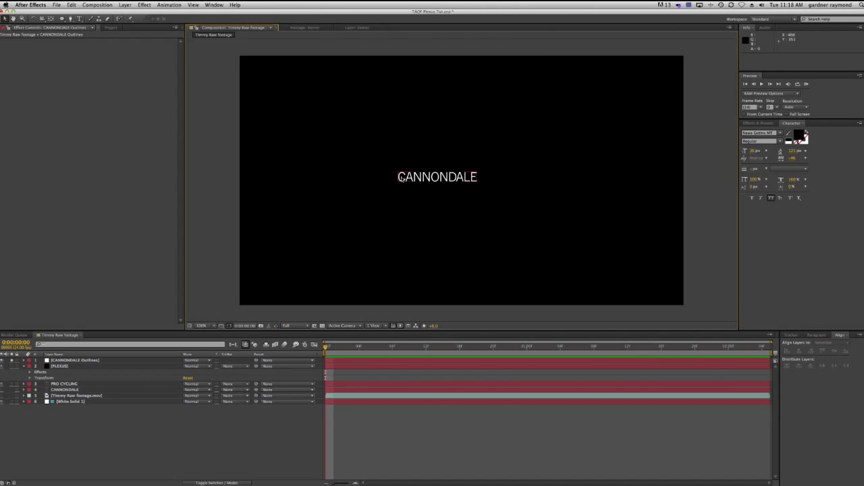
click(75, 361)
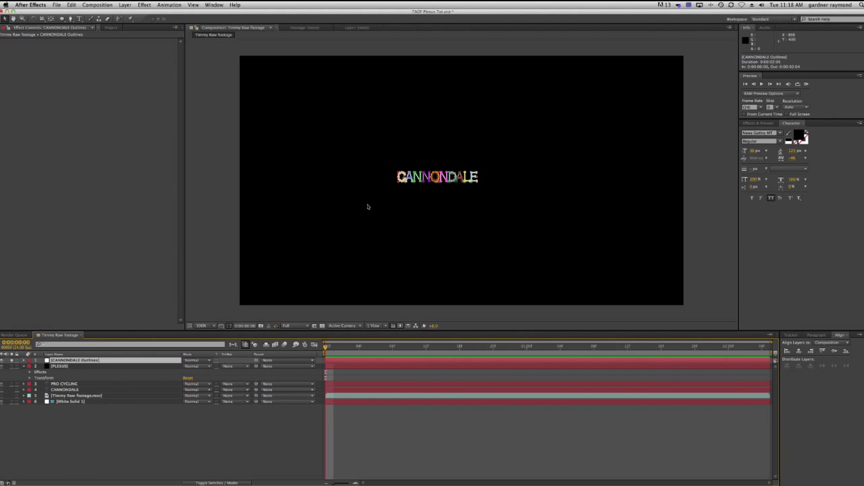
key(m)
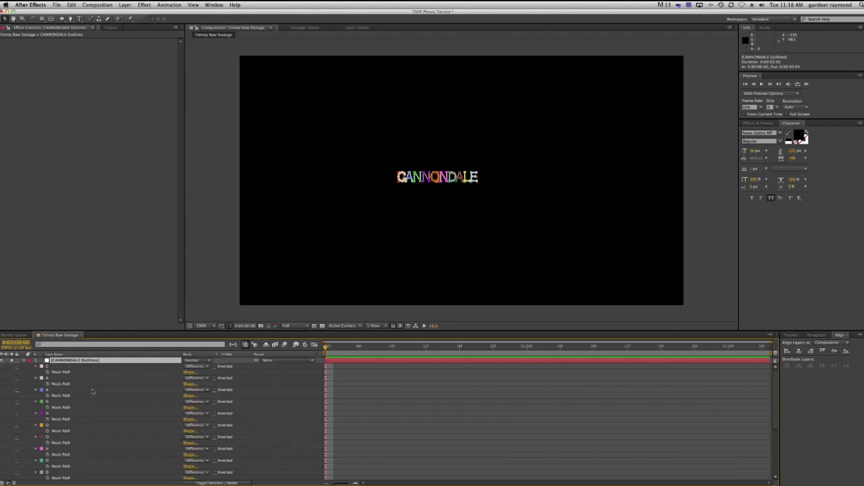
key(grave)
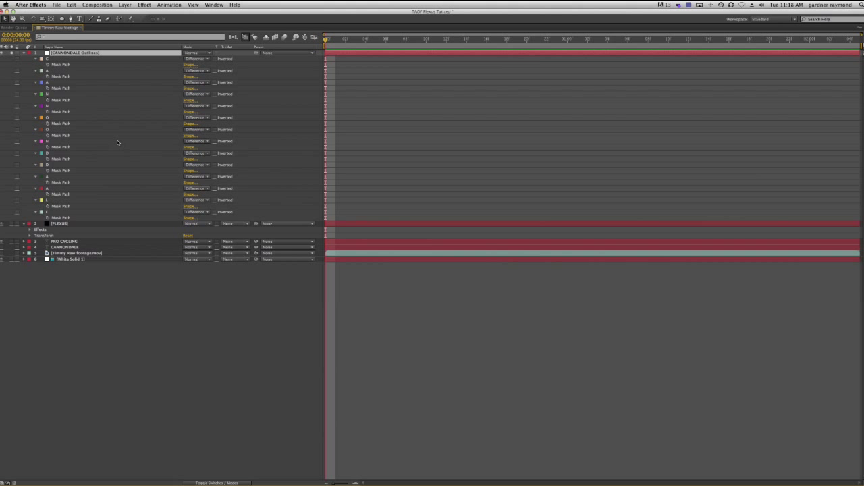
key(grave)
click(25, 361)
click(20, 368)
click(25, 361)
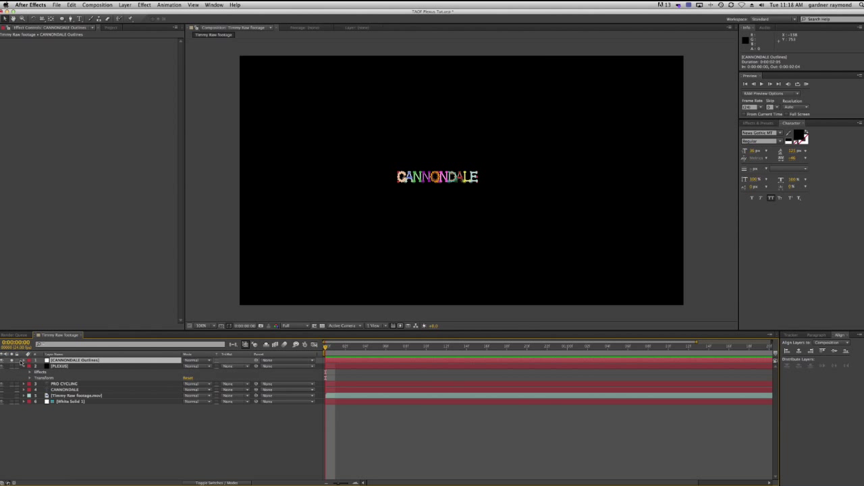
click(14, 360)
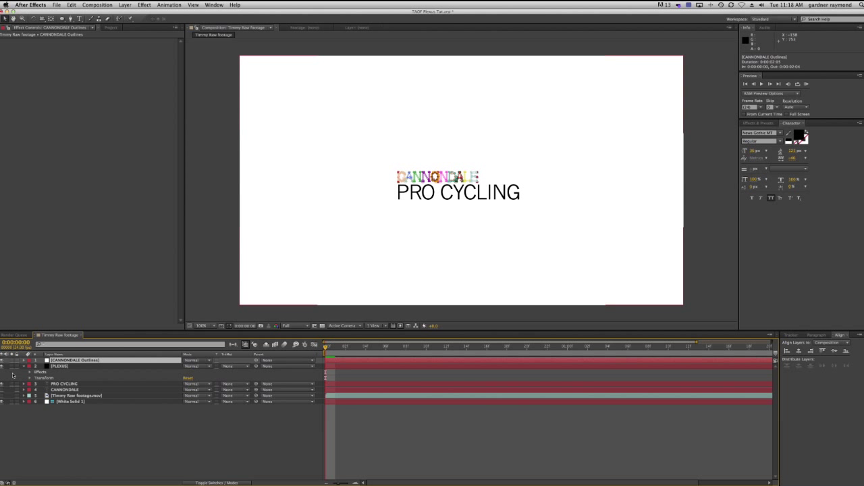
- Create masks from the PRO CYCLING text layer and make both original text layers visible again
click(64, 385)
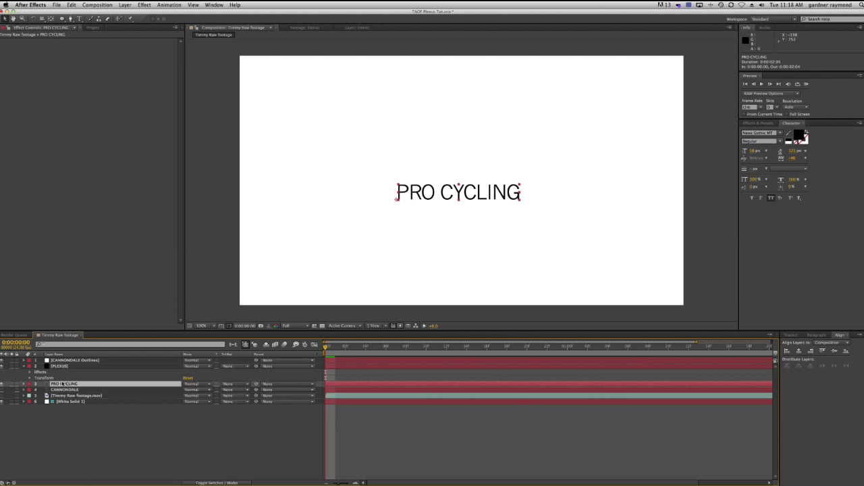
right_click(64, 385)
click(112, 426)
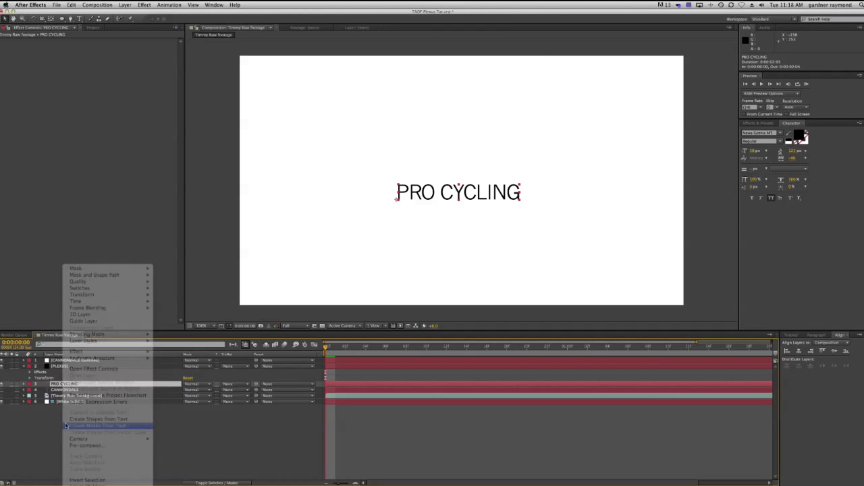
click(3, 395)
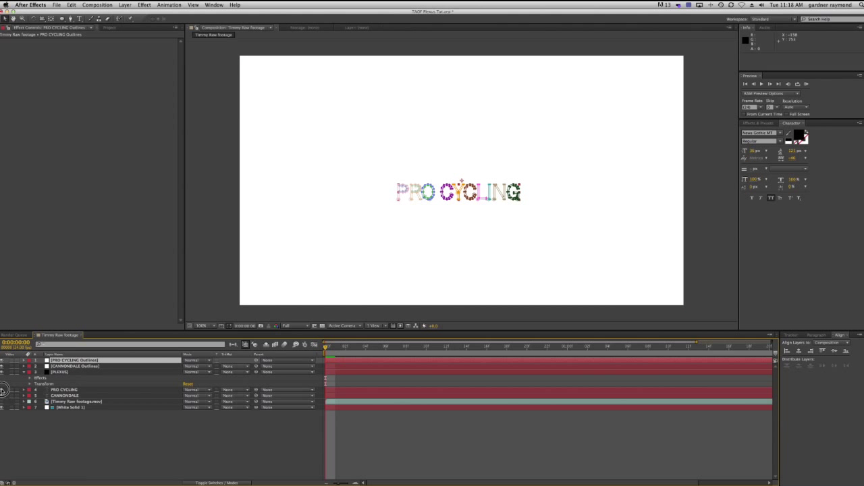
click(105, 439)
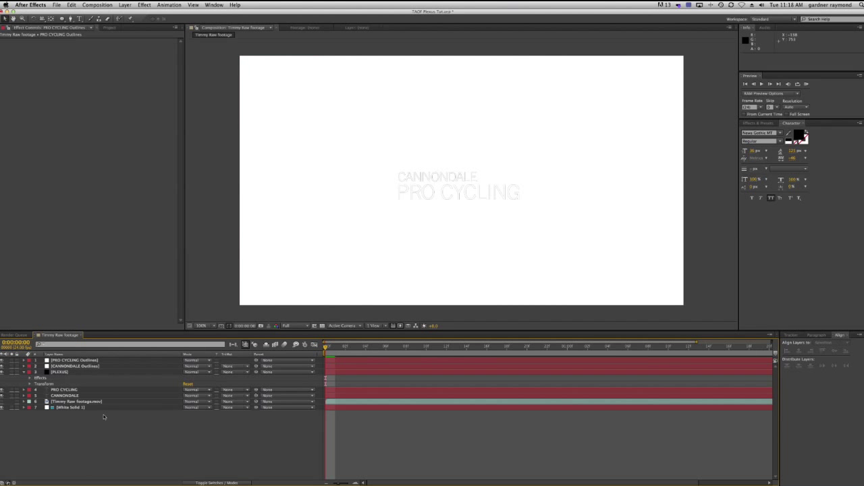
- Move the PRO CYCLING Outlines and CANNONDALE Outlines layers together beneath the white solid in the layer stack
click(66, 361)
shift+click(67, 367)
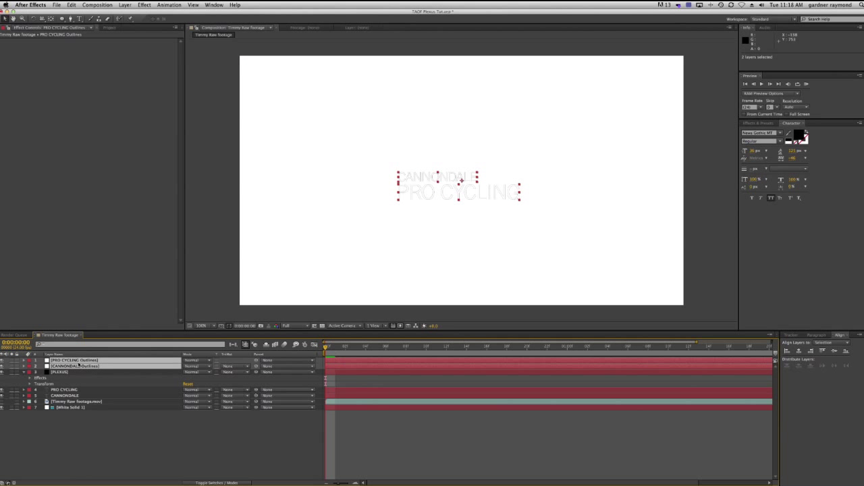
drag(70, 362, 69, 421)
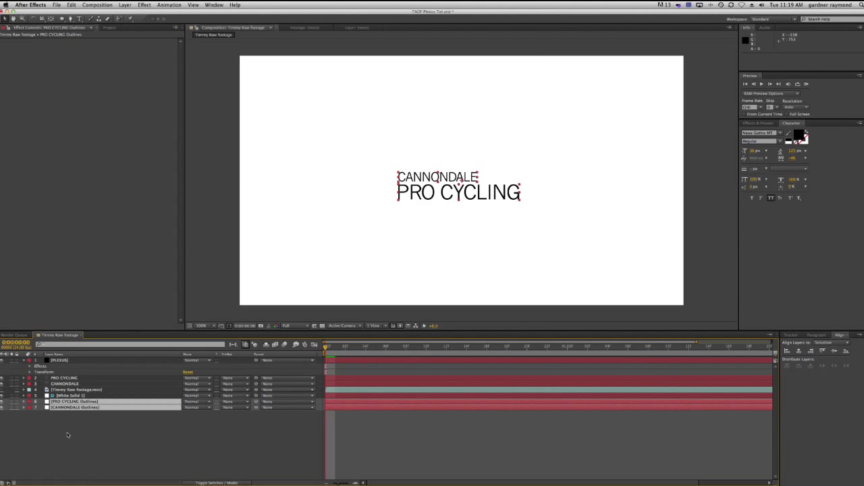
click(67, 434)
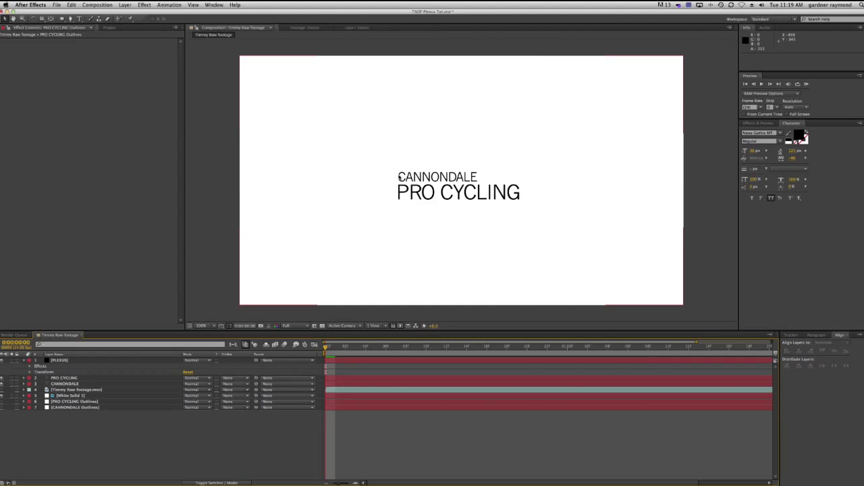
- Copy the P, R and O mask pairs from the PRO CYCLING Outlines layer onto the PLEXUS layer
click(58, 402)
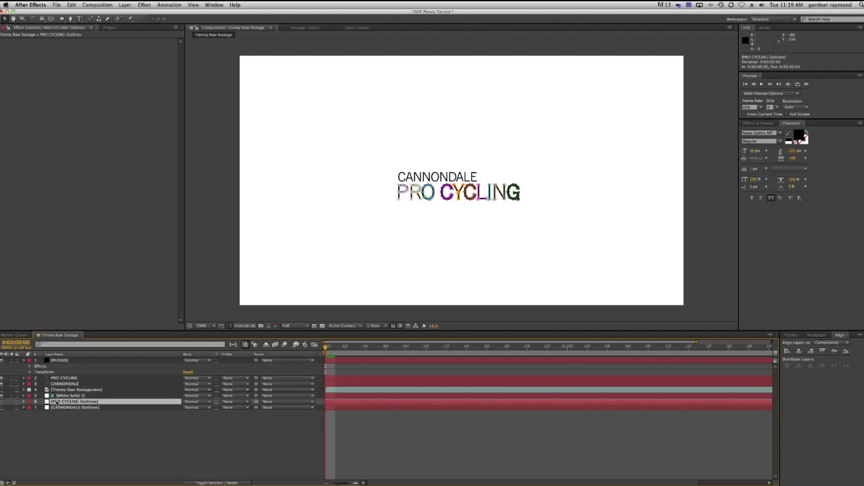
key(m)
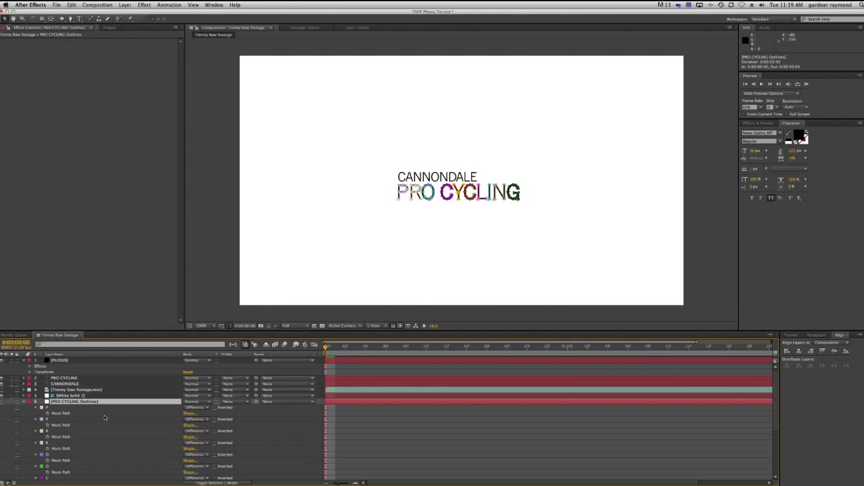
scroll(101, 417, down, 5)
scroll(101, 417, up, 5)
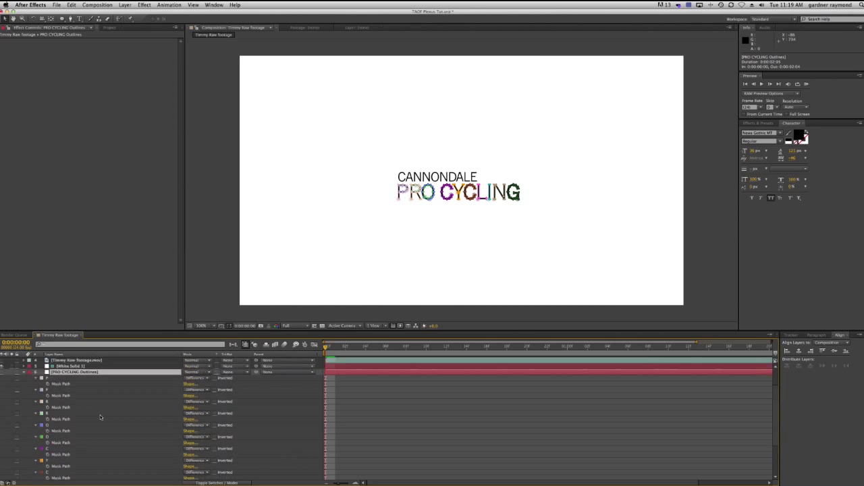
click(44, 408)
shift+click(48, 419)
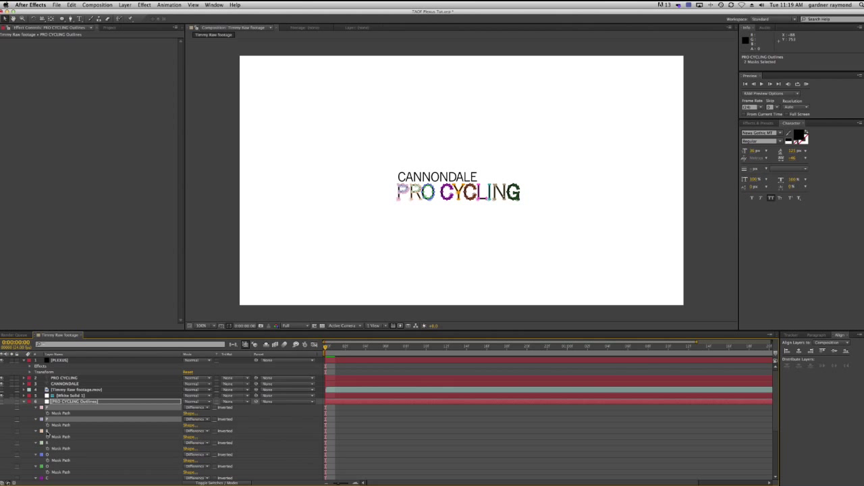
click(46, 432)
shift+click(46, 443)
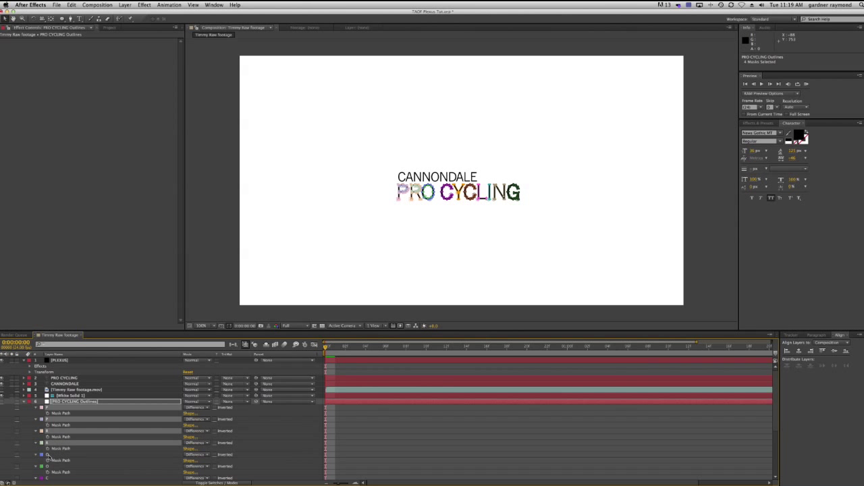
shift+click(47, 455)
shift+click(50, 466)
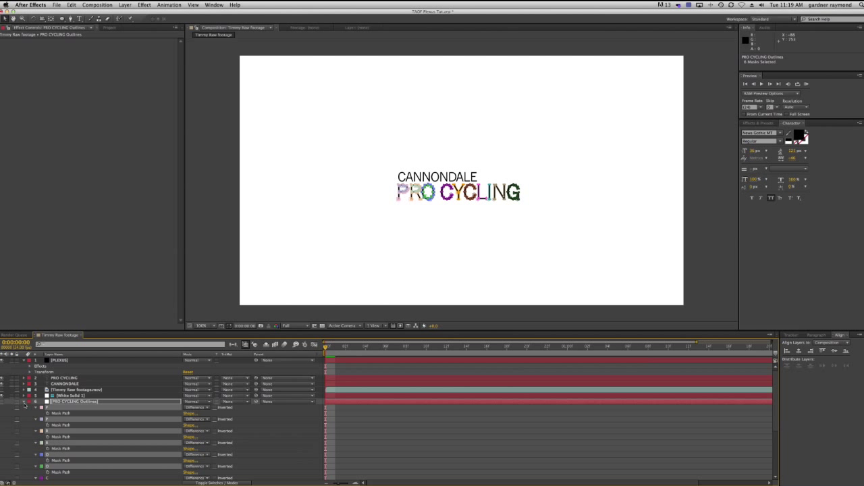
click(25, 402)
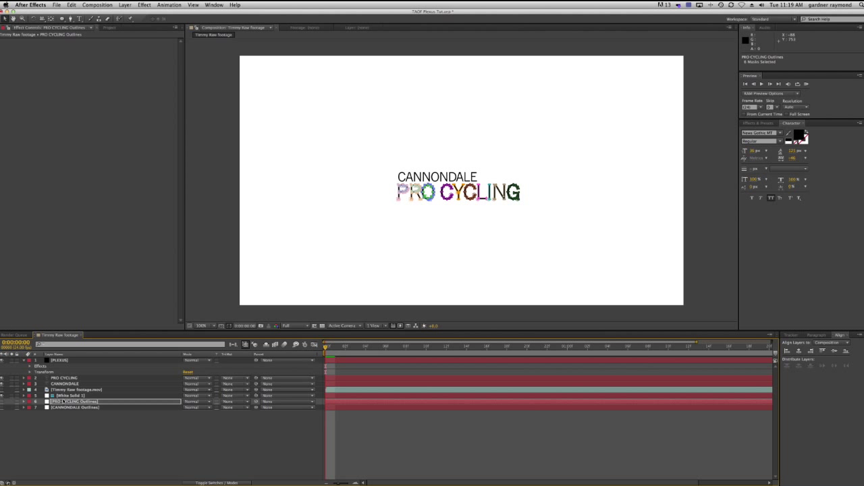
click(25, 403)
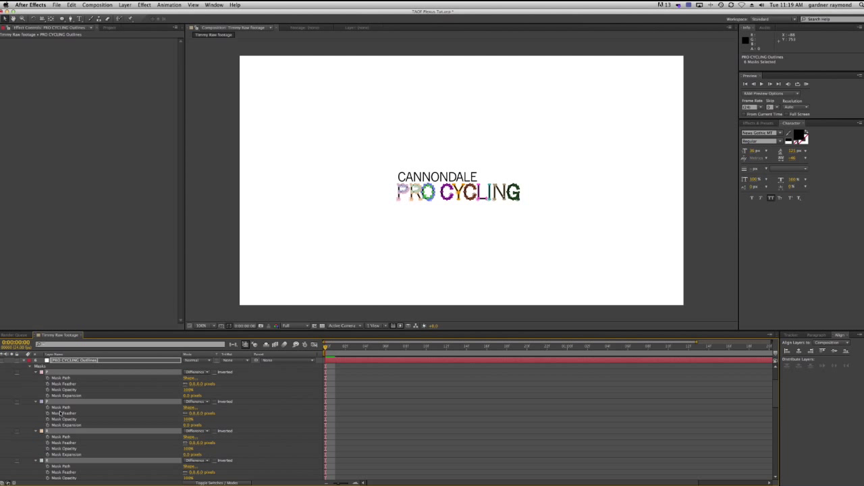
click(30, 367)
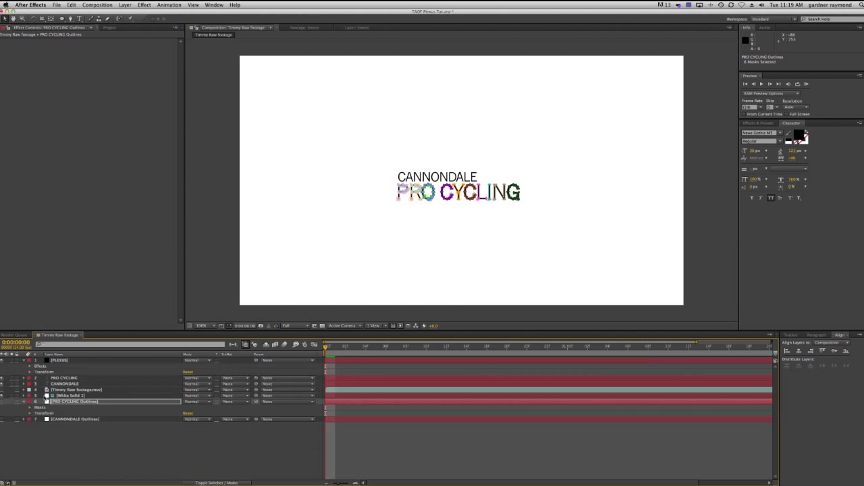
click(65, 361)
key(super+v)
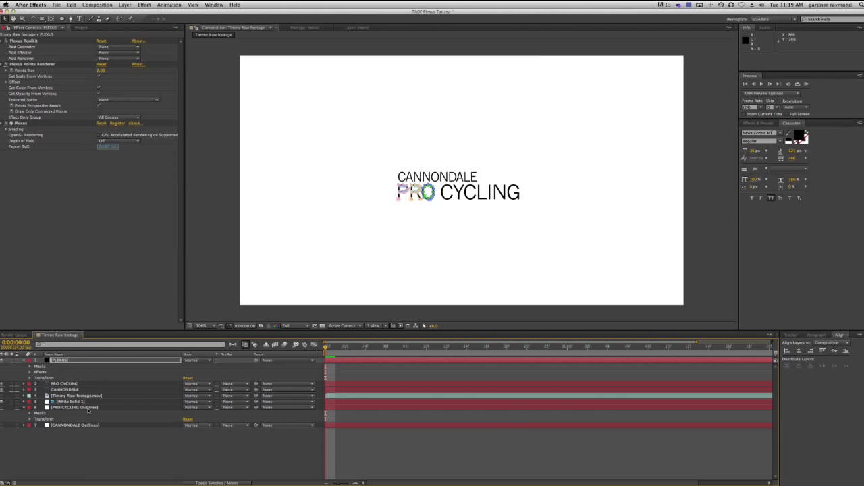
- Copy the C mask and both A masks from the CANNONDALE Outlines layer onto PLEXUS and collapse both outlines layers
click(65, 426)
key(m)
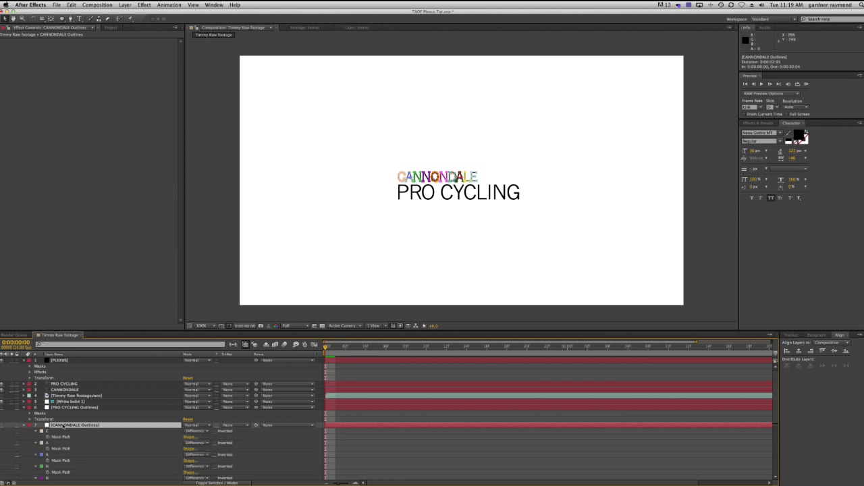
click(47, 431)
shift+click(46, 443)
shift+click(46, 455)
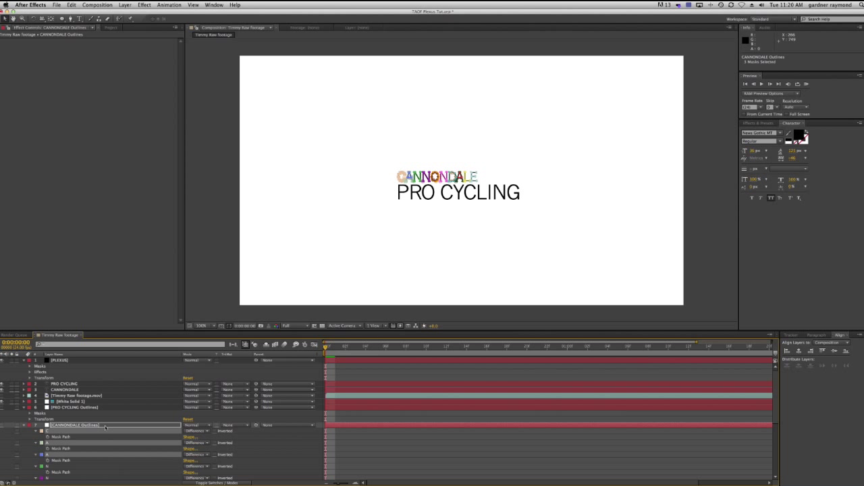
click(60, 360)
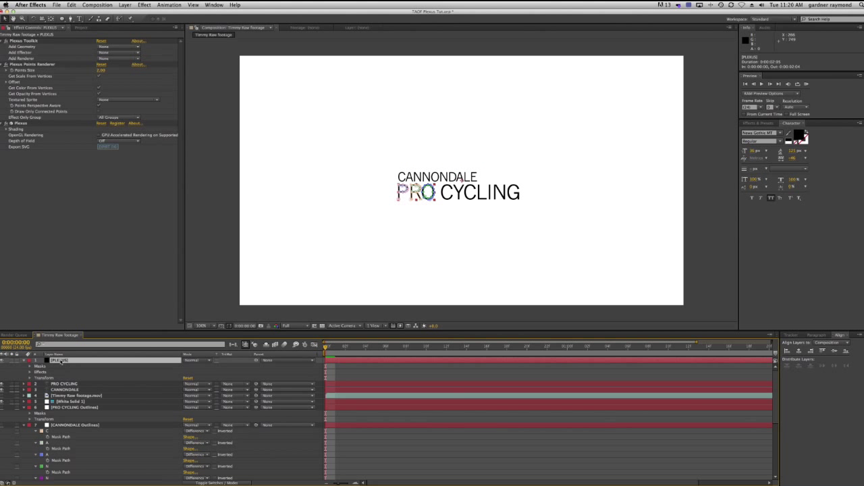
click(29, 425)
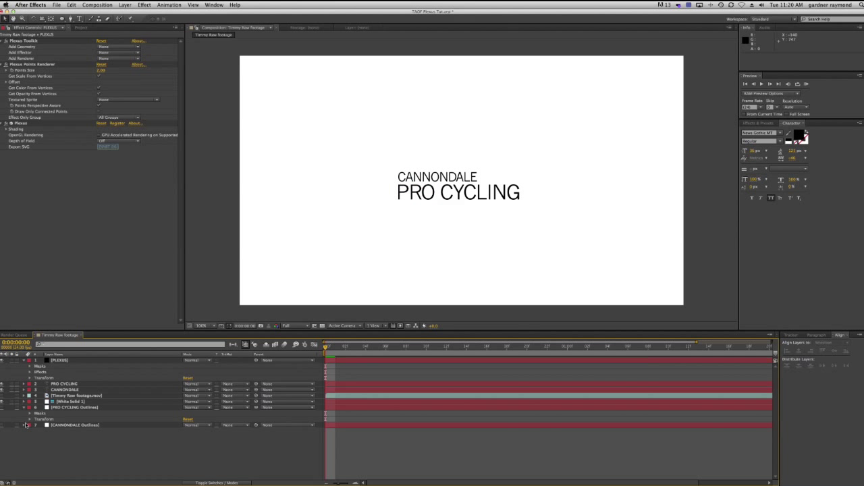
click(25, 408)
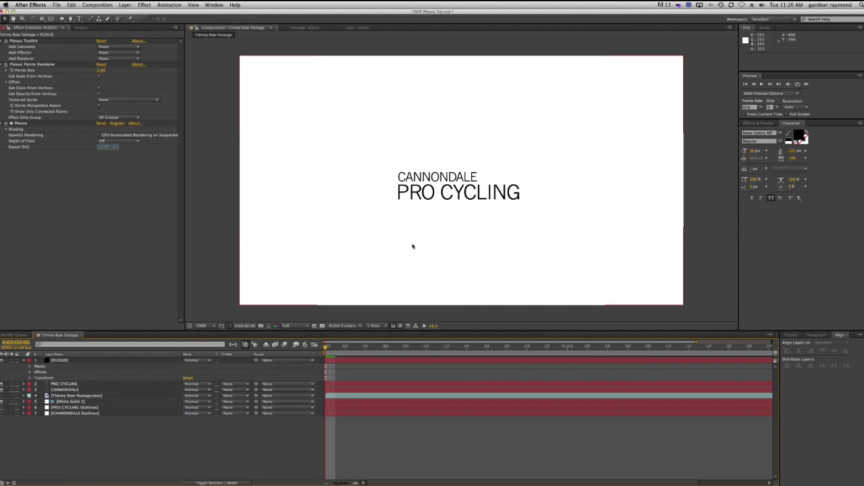
- Add a Paths geometry object to the Plexus effect on the PLEXUS layer
click(60, 360)
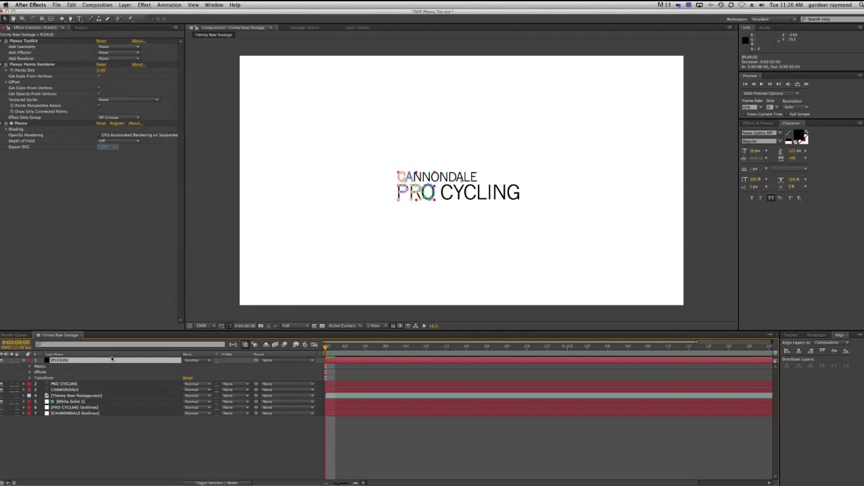
click(5, 64)
click(128, 47)
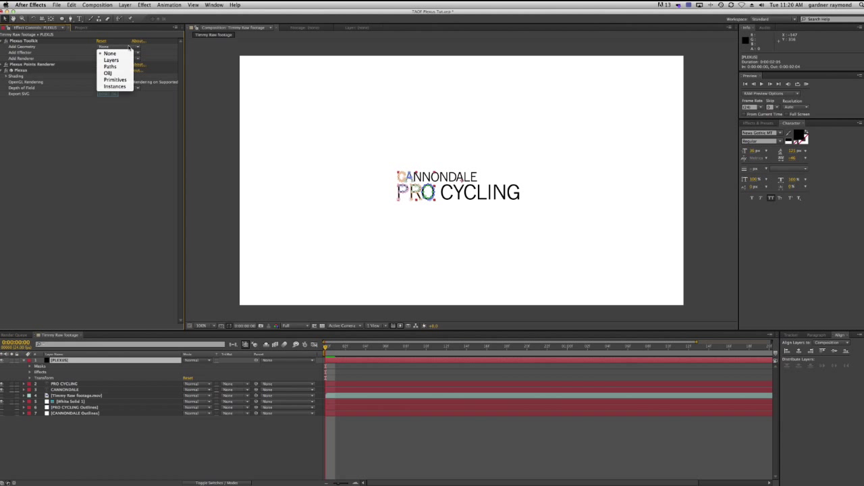
click(111, 66)
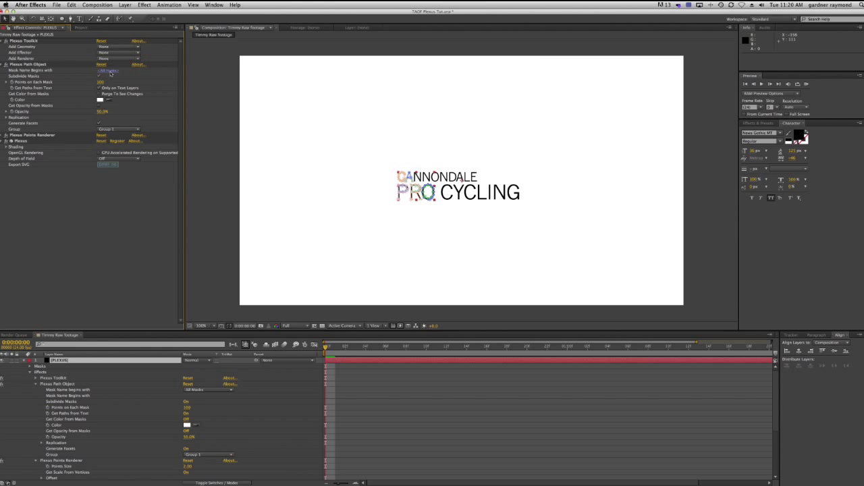
click(29, 372)
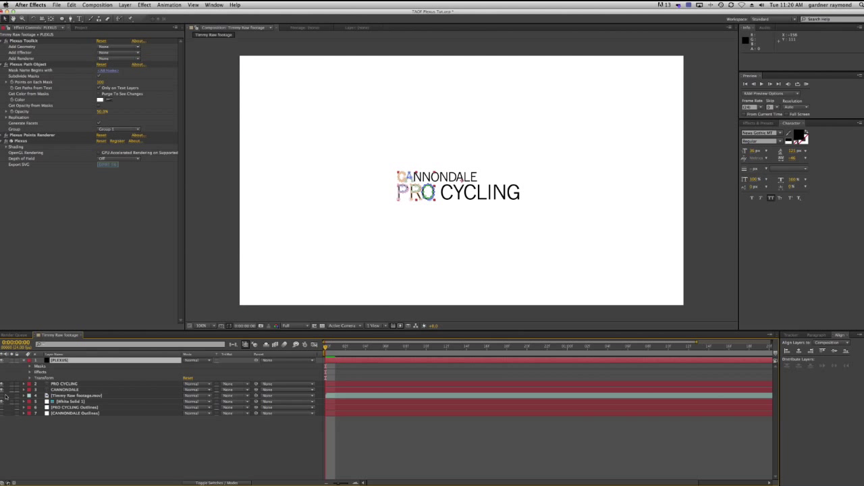
- Hide the PRO CYCLING and CANNONDALE text layers and set the Plexus Path Object color to black (000000)
drag(2, 390, 2, 383)
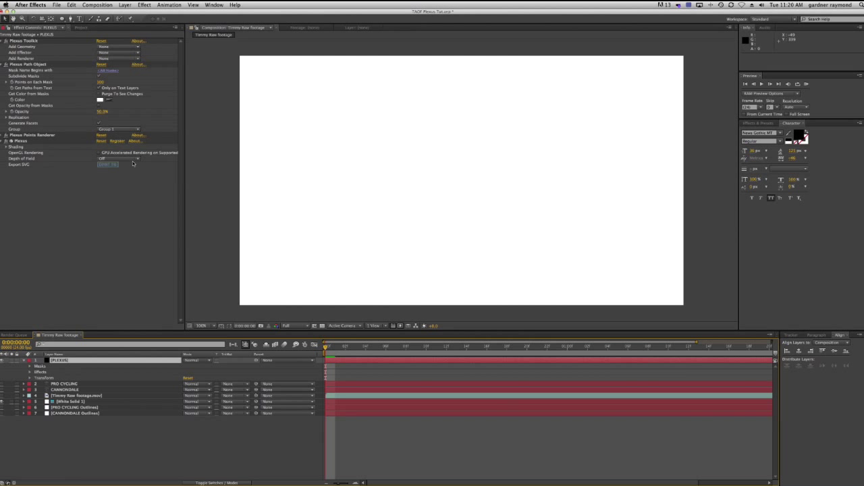
click(5, 135)
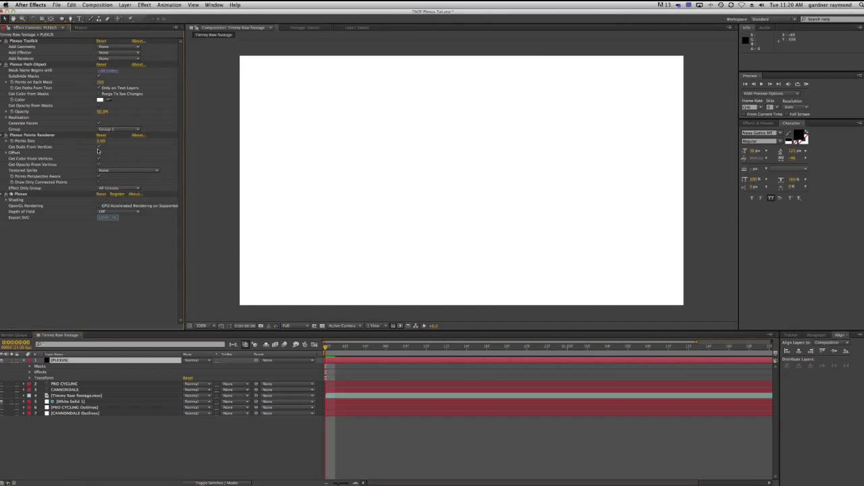
click(100, 101)
drag(75, 136, 92, 143)
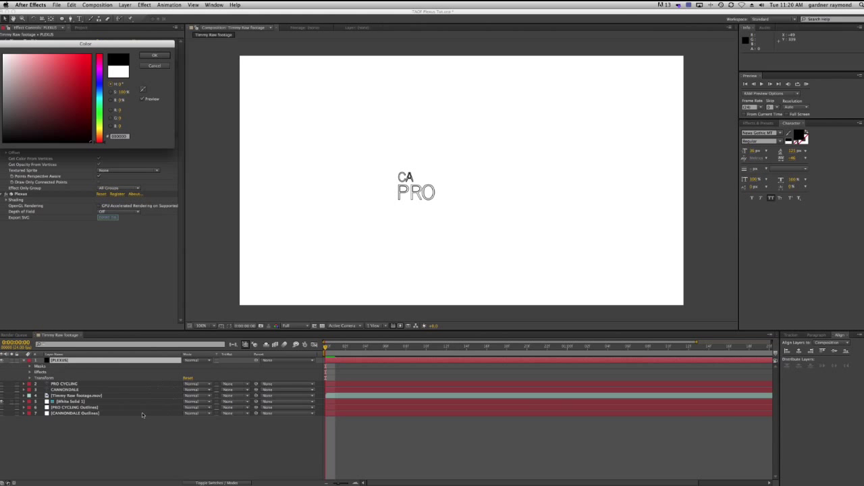
click(144, 55)
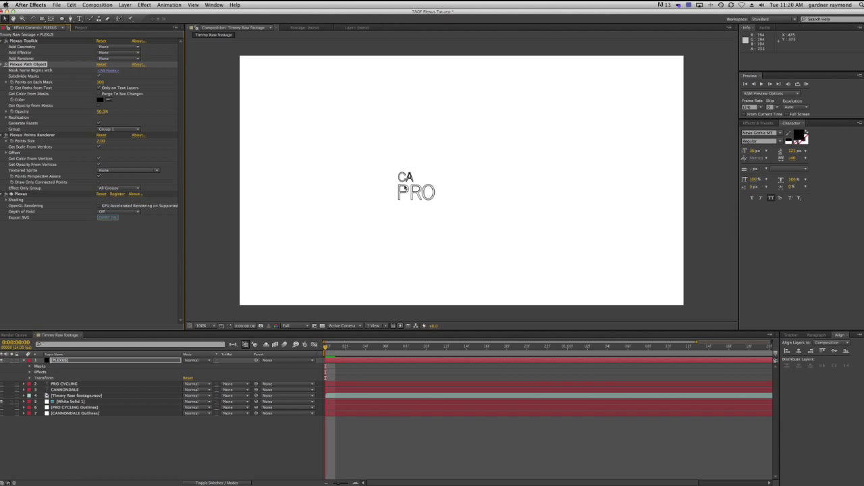
- Set the Path Object's points on each mask to 15 and the Points Renderer's point size to 1
click(103, 83)
text(15)
key(Return)
click(101, 141)
text(1)
key(Return)
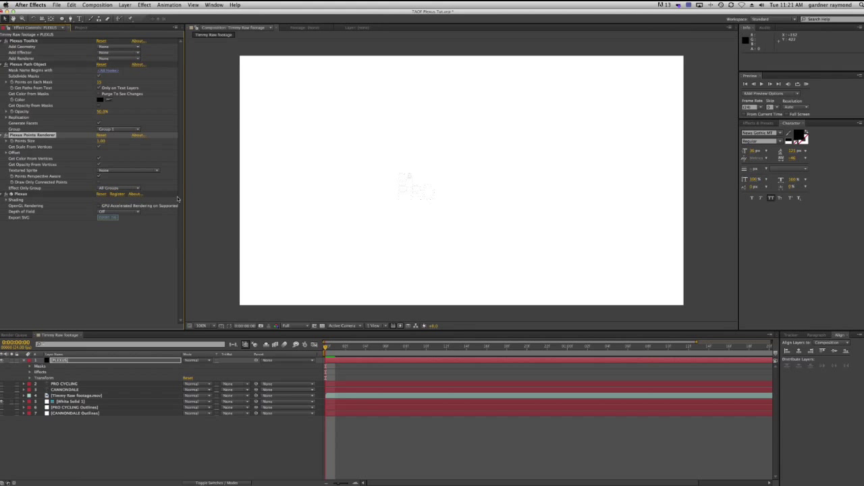
- Add a Lines renderer to Plexus and set its maximum number of vertices to search to 8
click(118, 61)
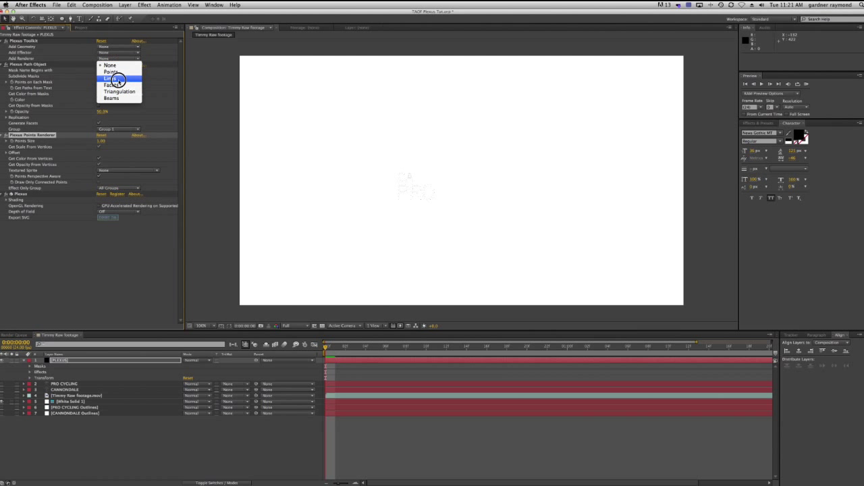
click(120, 81)
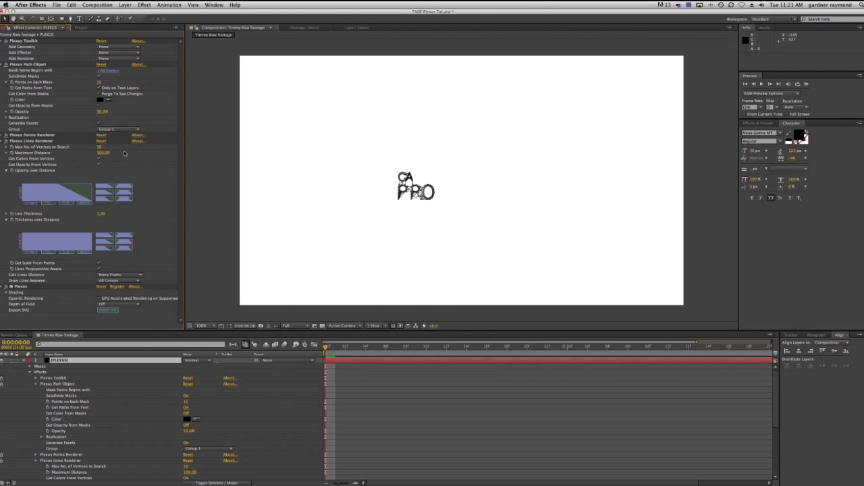
click(100, 146)
text(8)
key(Tab)
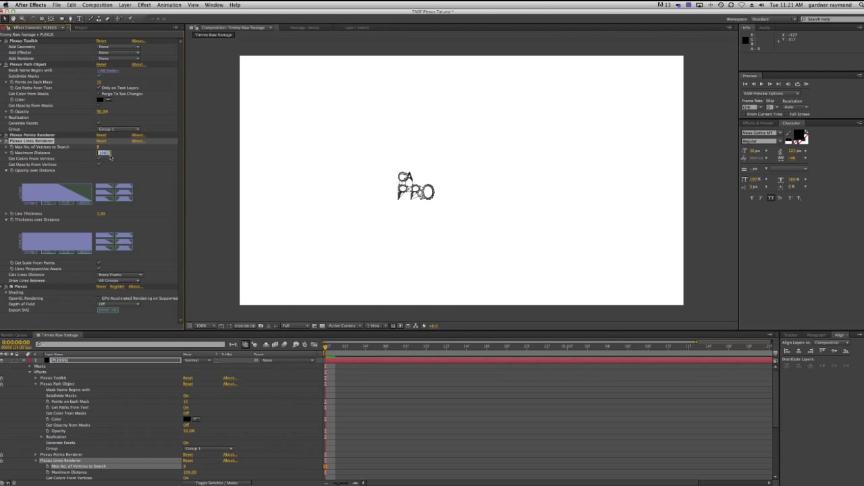
- Set the Plexus Lines Renderer's line thickness to 0.59
click(133, 168)
click(101, 214)
text(0.59)
key(Return)
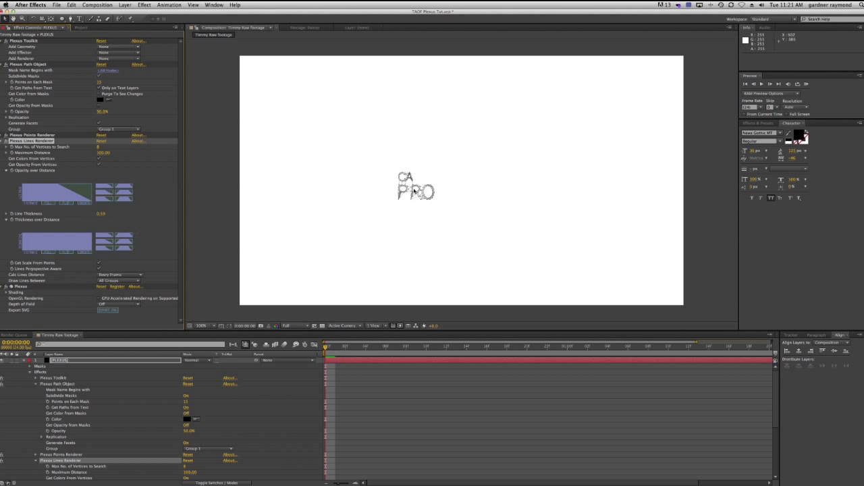
drag(101, 214, 106, 214)
click(103, 214)
text(0.59)
key(Return)
- Try bell-shaped curves for the lines' opacity and thickness over distance, raising the start of the thickness curve
click(116, 250)
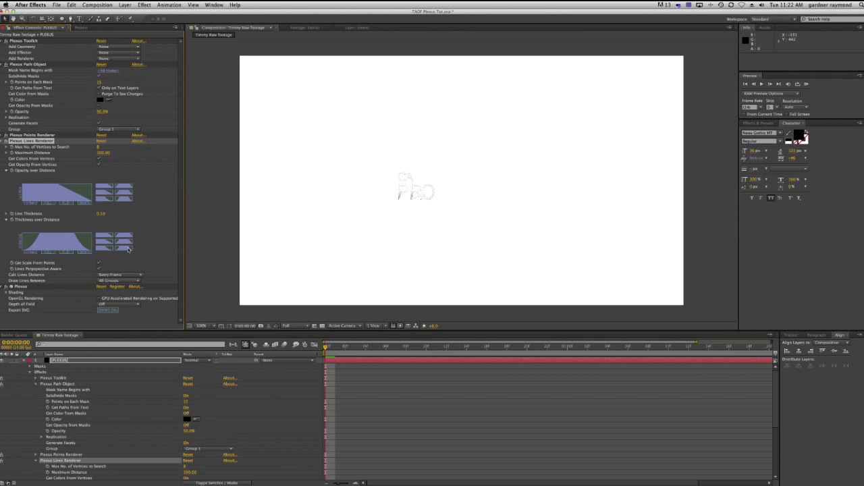
click(125, 199)
drag(23, 242, 39, 234)
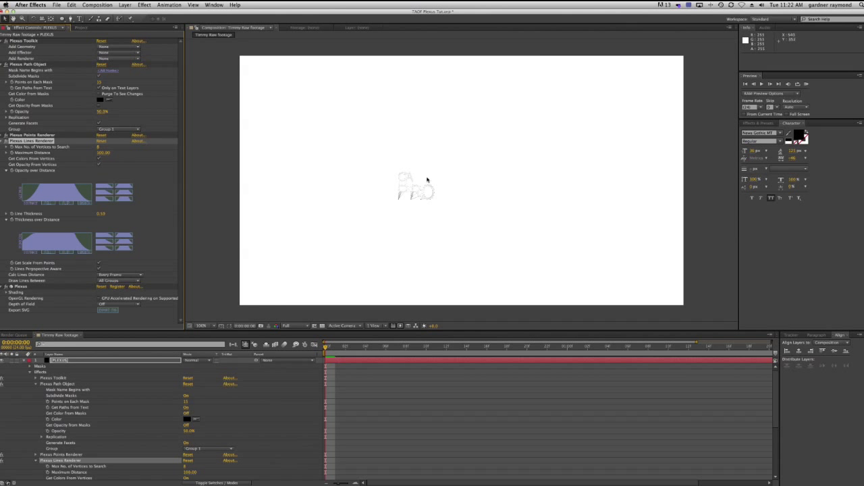
- Give the lines a straight falloff for thickness over distance and a hump-shaped curve for opacity over distance
click(104, 244)
click(105, 189)
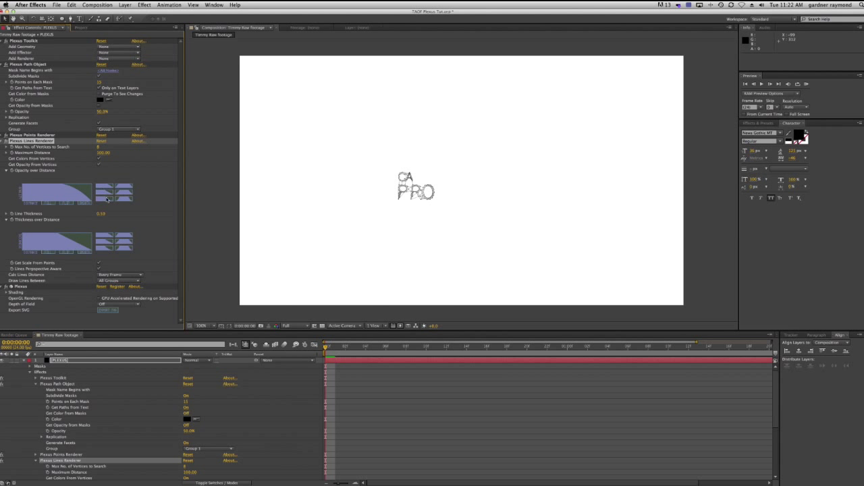
drag(23, 185, 24, 200)
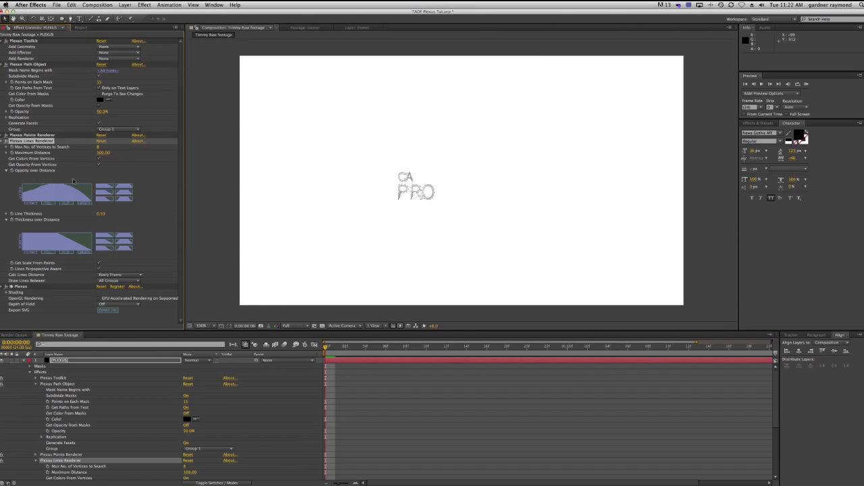
mouse_move(47, 185)
mouse_down()
mouse_move(39, 189)
mouse_move(72, 189)
mouse_move(22, 196)
mouse_move(48, 187)
mouse_move(95, 199)
mouse_up()
- Collapse the Plexus Lines Renderer settings and duplicate the Plexus Path Object effect
click(6, 141)
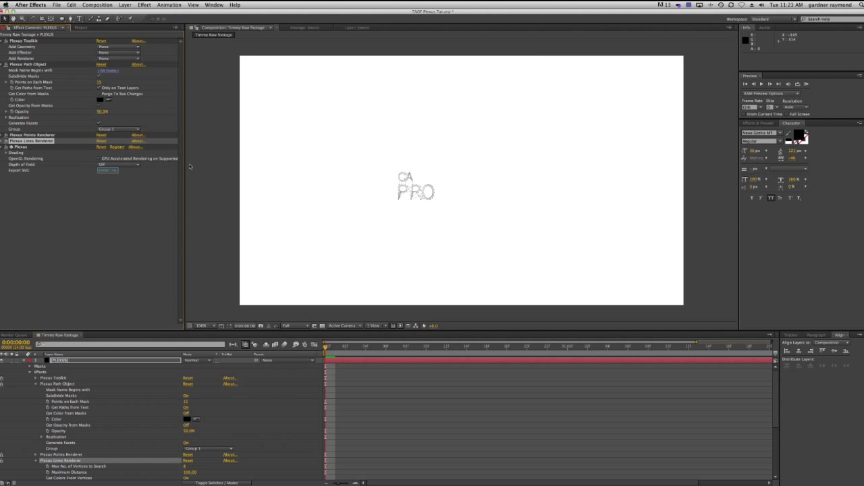
click(14, 65)
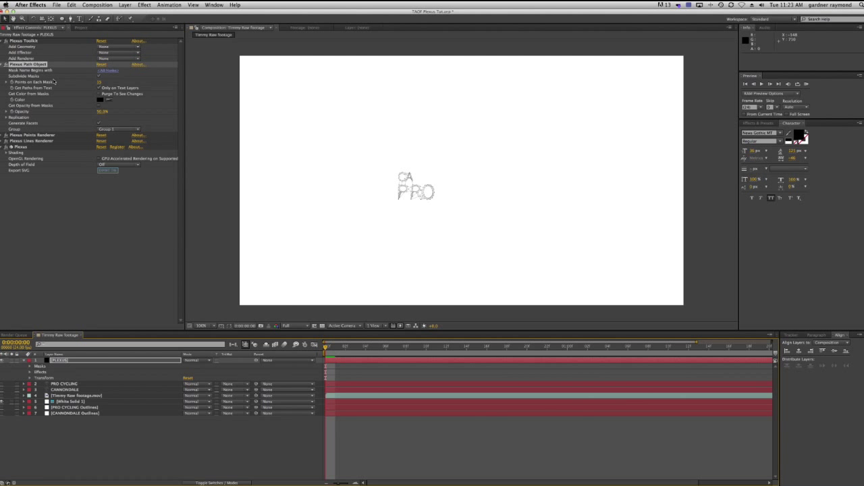
key(super+d)
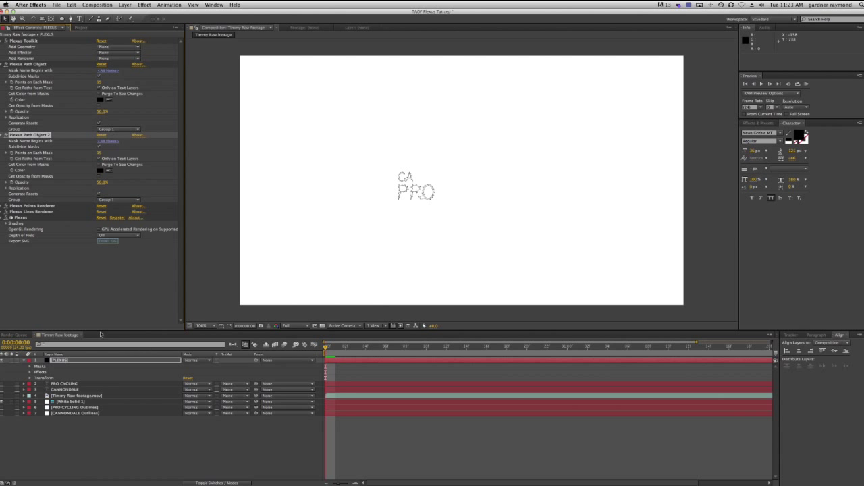
- Reveal the PLEXUS layer's masks and rename the A and A 2 masks as C_A and C_A 2
click(62, 360)
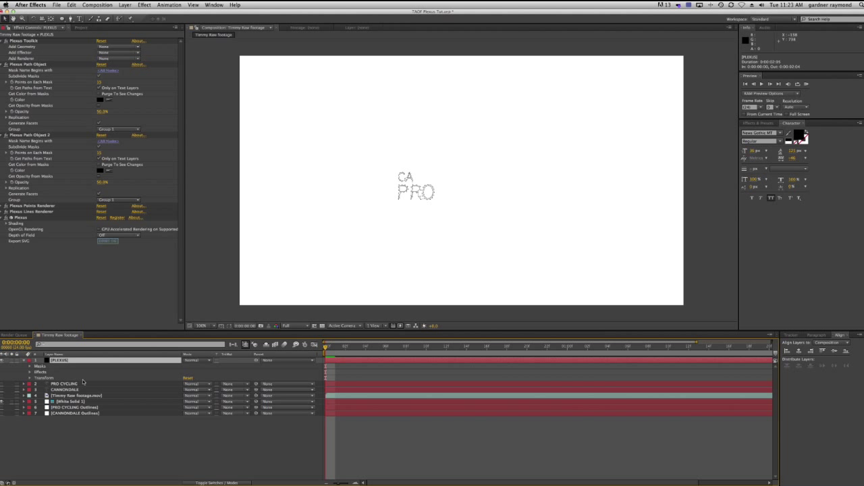
key(m)
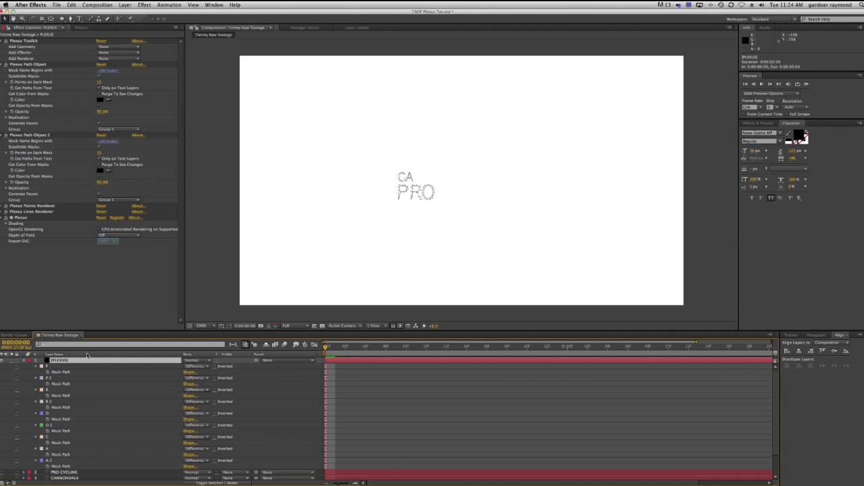
scroll(57, 427, down, 2)
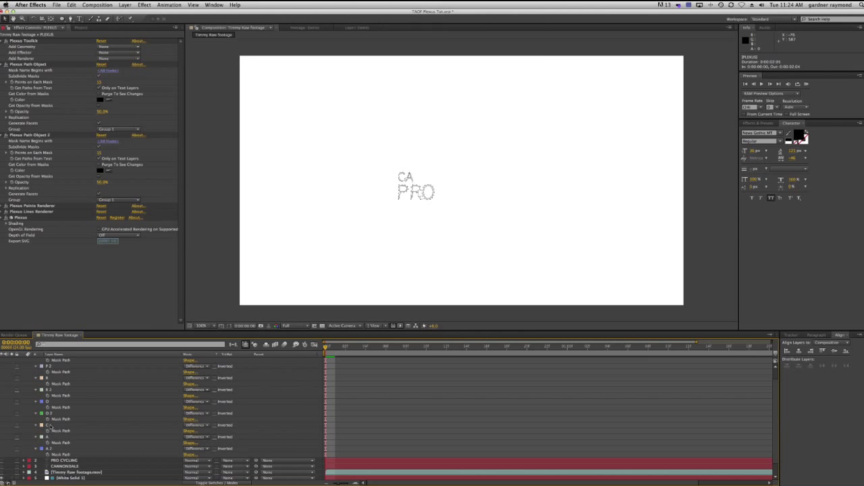
click(47, 438)
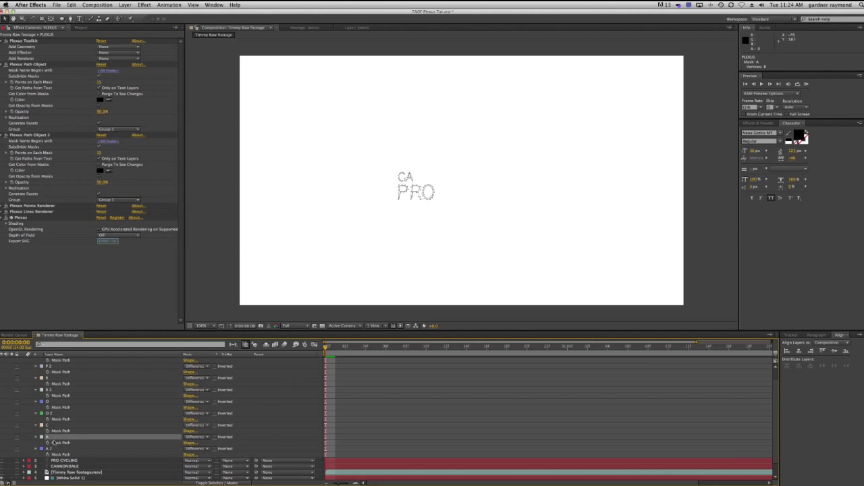
key(Return)
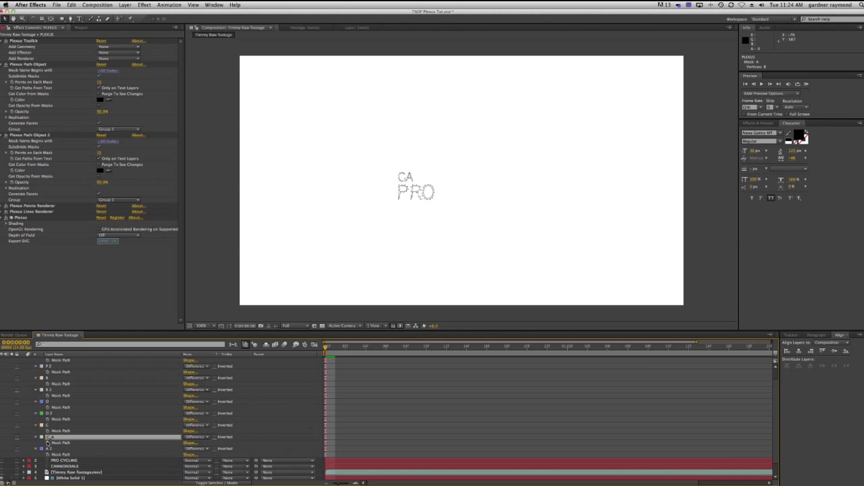
click(47, 448)
key(Return)
text(C_A 2)
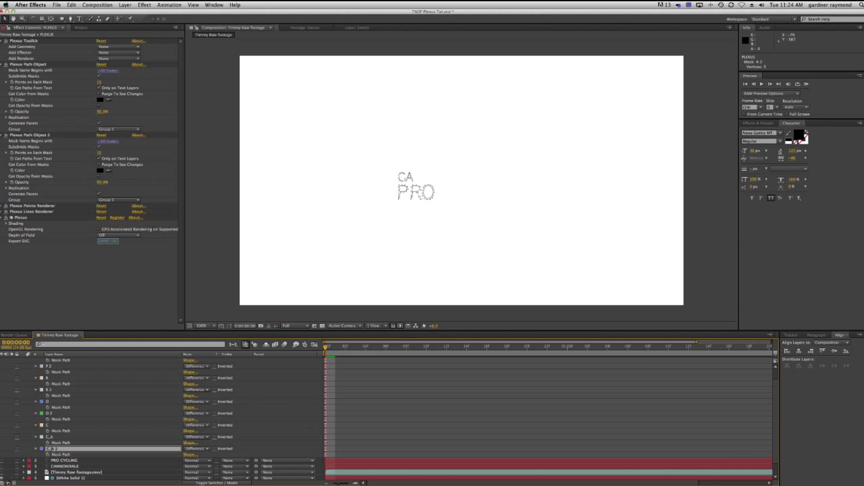
key(Return)
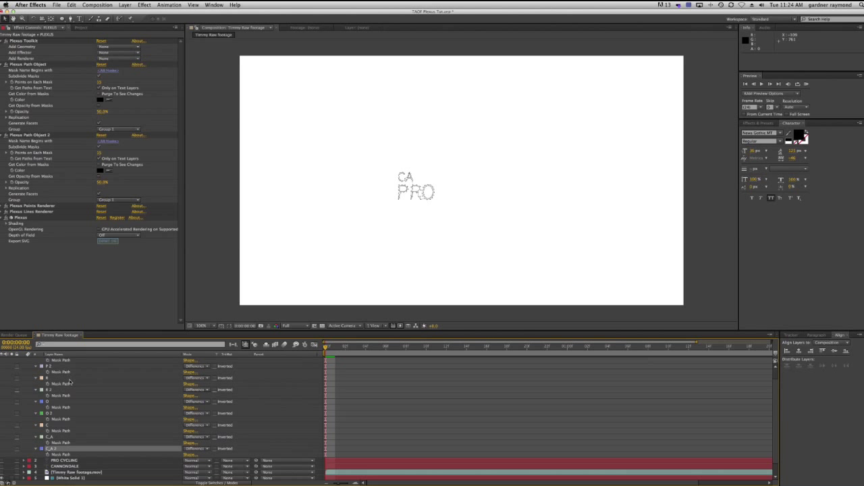
- Rename the R and R 2 masks on the PLEXUS layer as P_R and P_R 2
scroll(67, 381, up, 3)
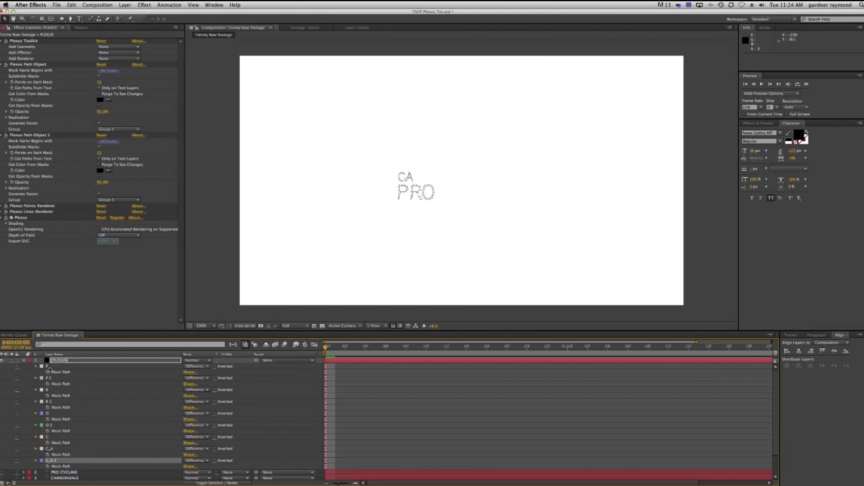
click(47, 390)
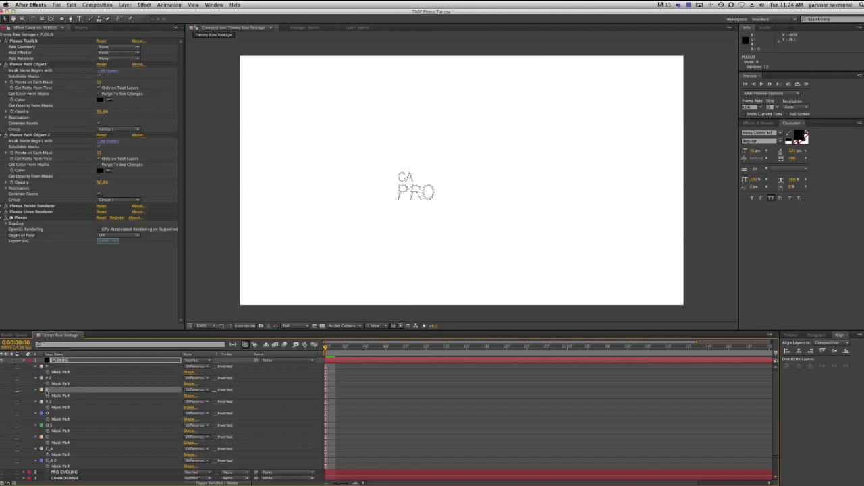
key(Return)
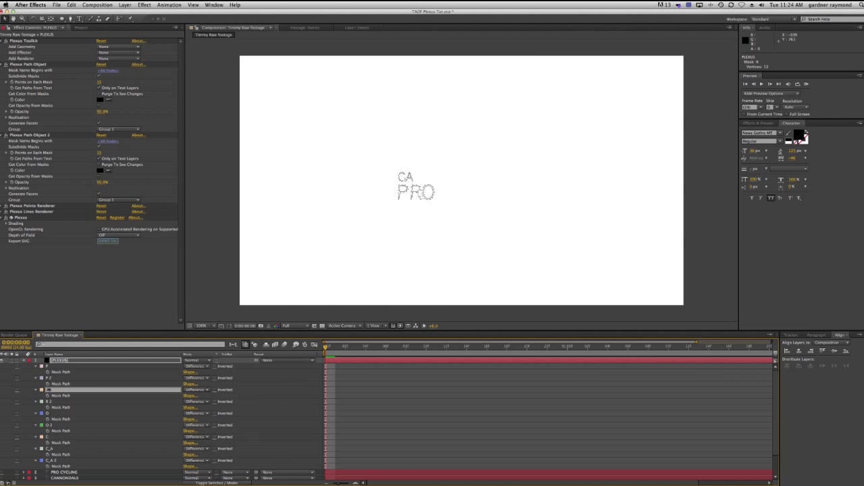
text(P_R)
key(Return)
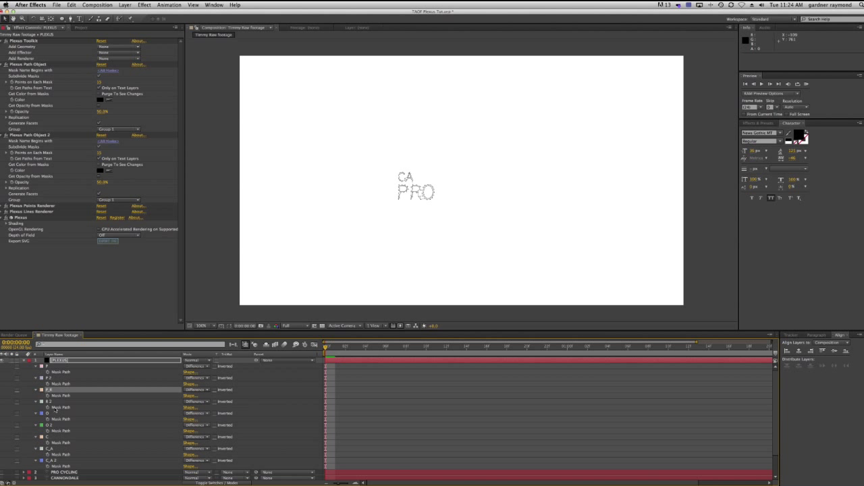
click(53, 401)
key(Return)
text(P_R 2)
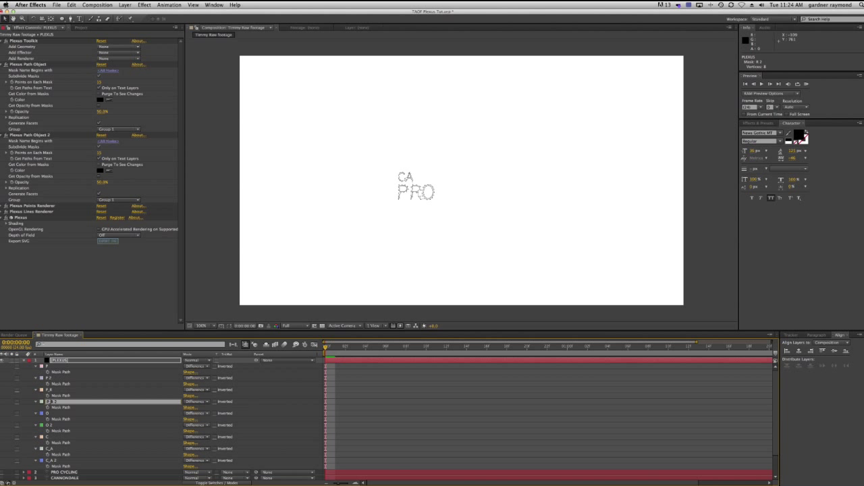
- Rename the O and O 2 masks on the PLEXUS layer as P_O and P_O 2
click(45, 414)
key(Return)
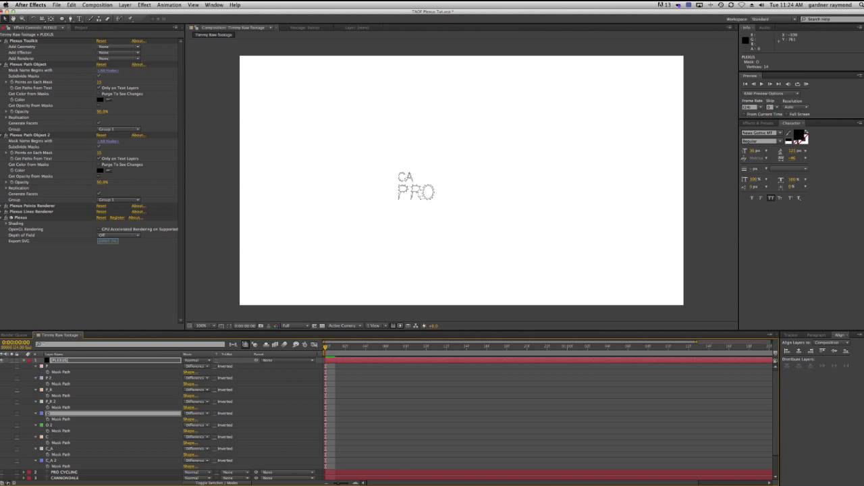
text(P_O)
click(47, 425)
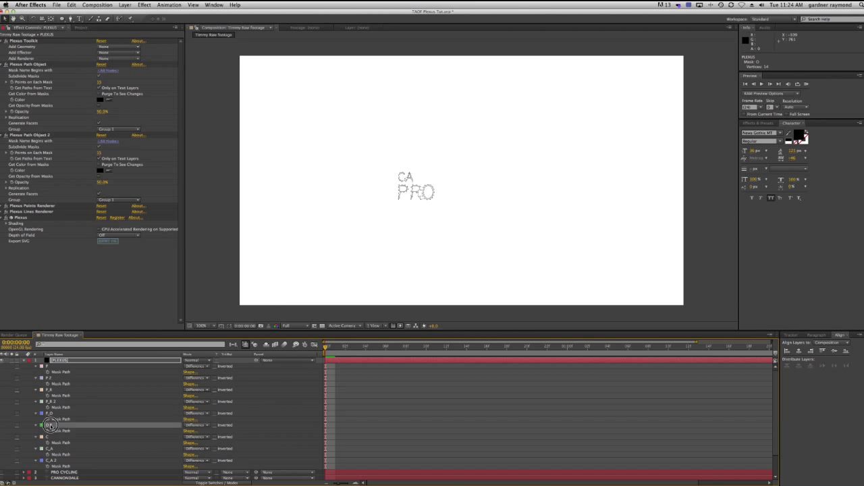
key(Return)
text(P_)
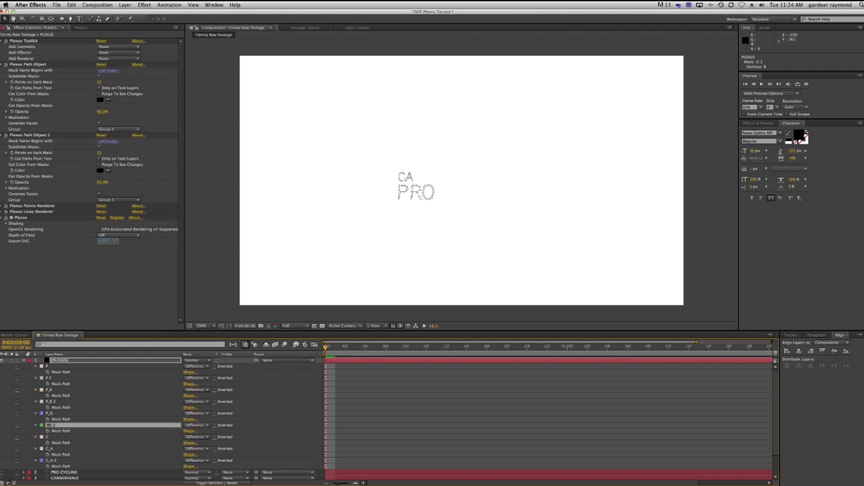
text(O 2)
key(Return)
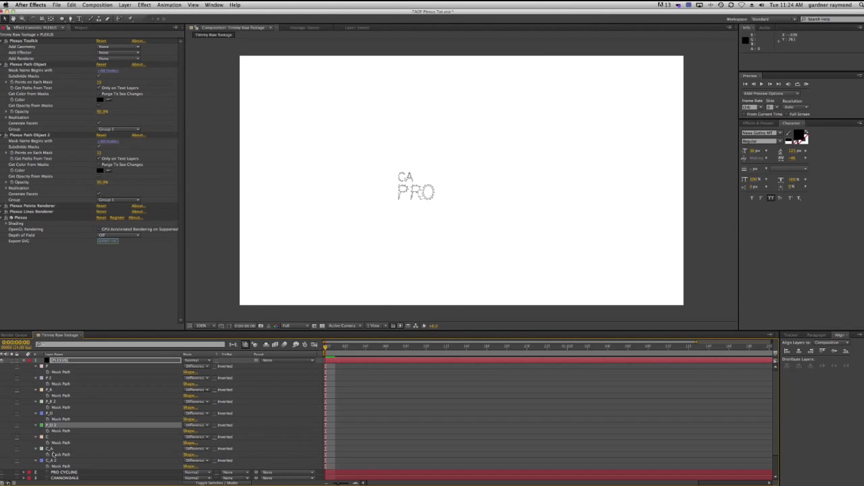
- Limit Plexus Path Object to masks beginning with C and Plexus Path Object 2 to masks beginning with P
click(108, 71)
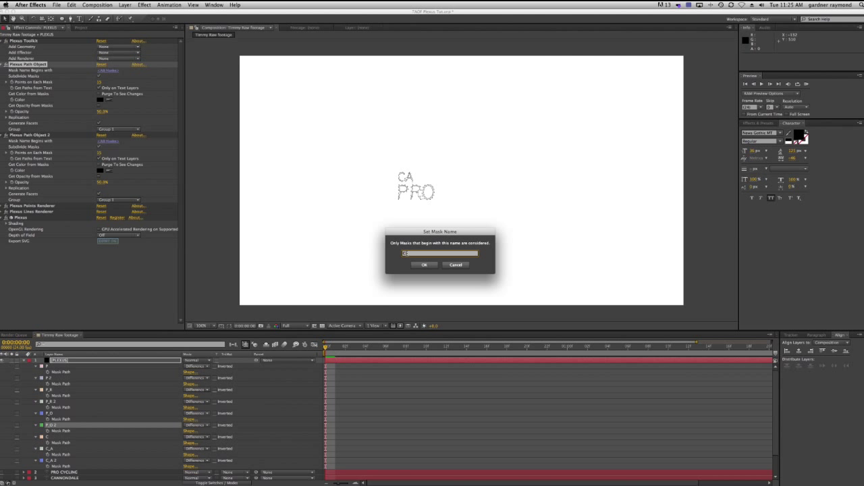
click(424, 265)
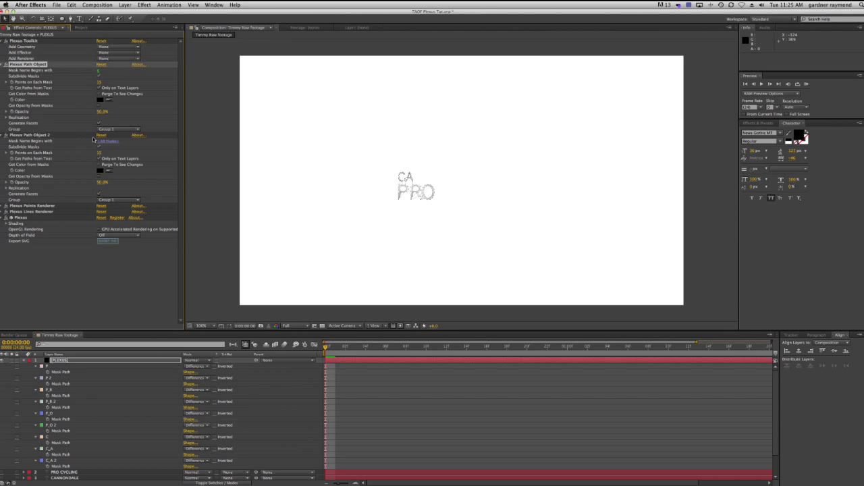
click(105, 142)
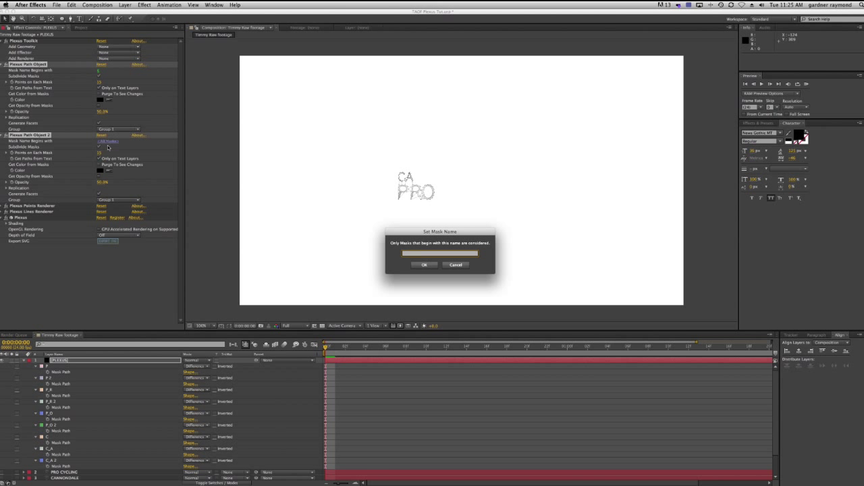
click(424, 265)
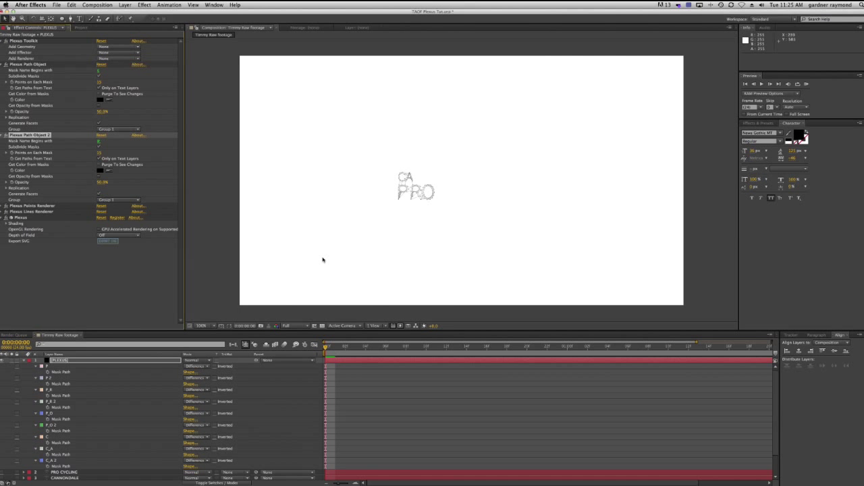
- Assign P Path Object 2 to Group 2, leaving C Path Object in Group 1
click(4, 135)
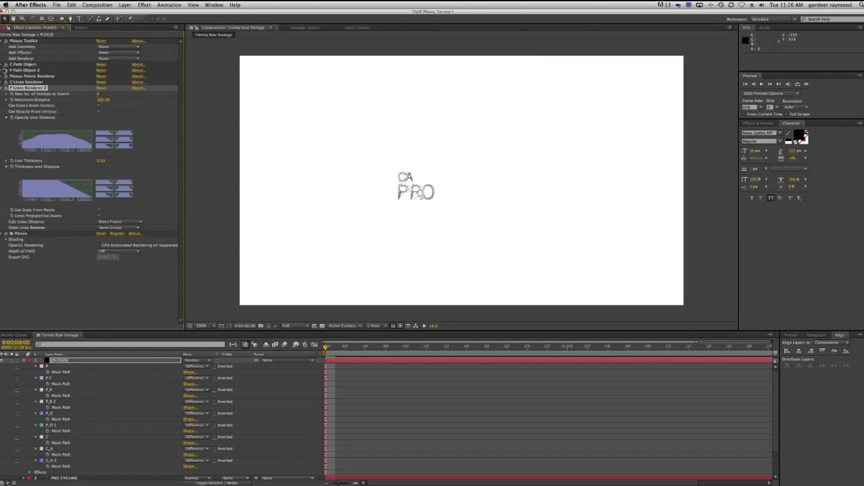
click(4, 64)
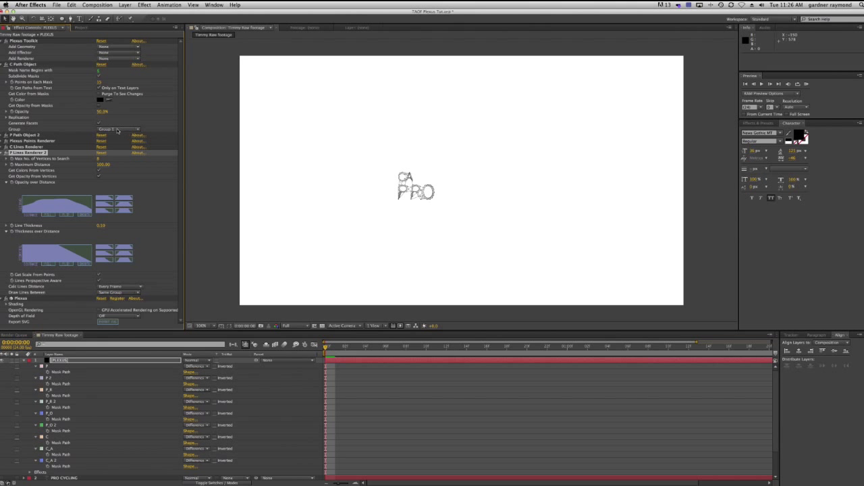
click(3, 135)
click(116, 199)
click(116, 212)
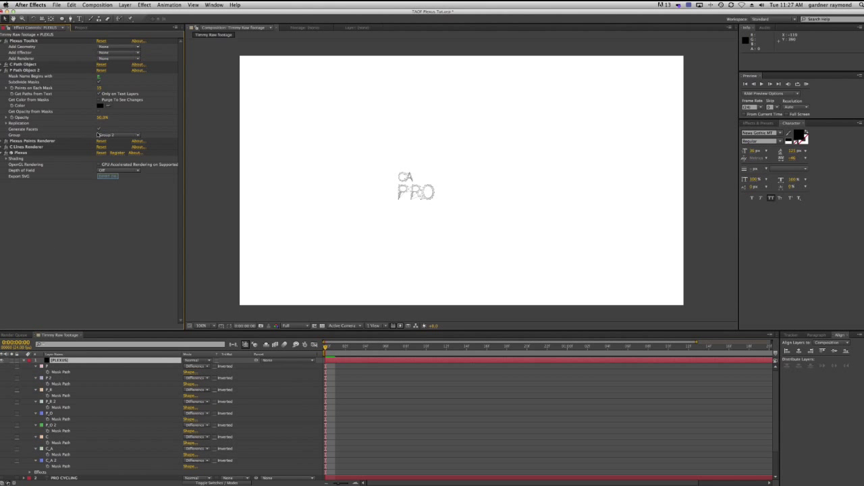
- Collapse both path objects' settings and rename the C Lines Renderer effect as Lines Renderer
click(5, 64)
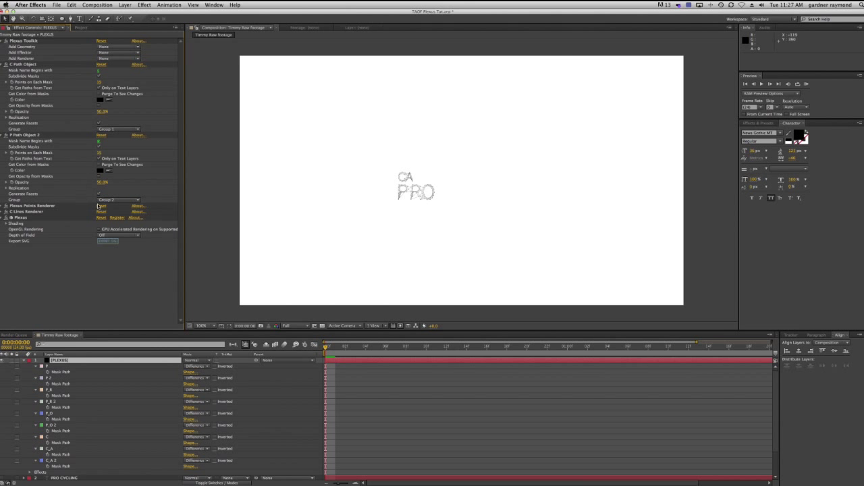
click(6, 64)
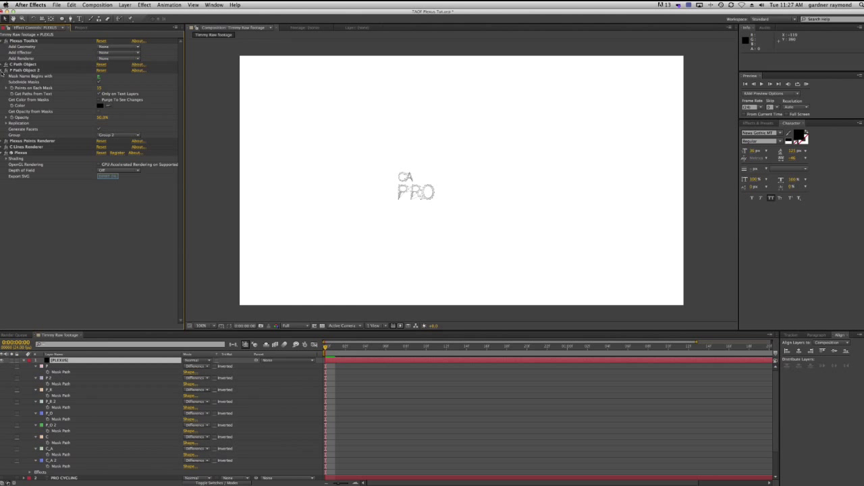
click(5, 70)
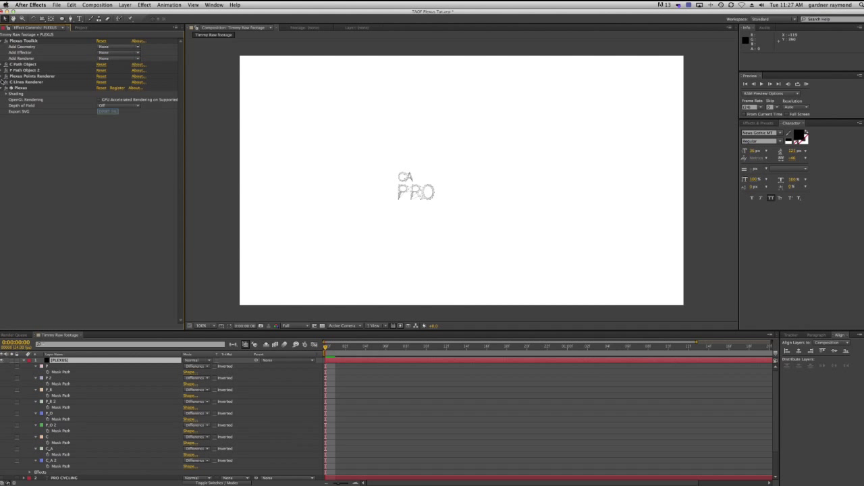
click(12, 82)
key(Return)
click(12, 82)
key(BackSpace)
key(Return)
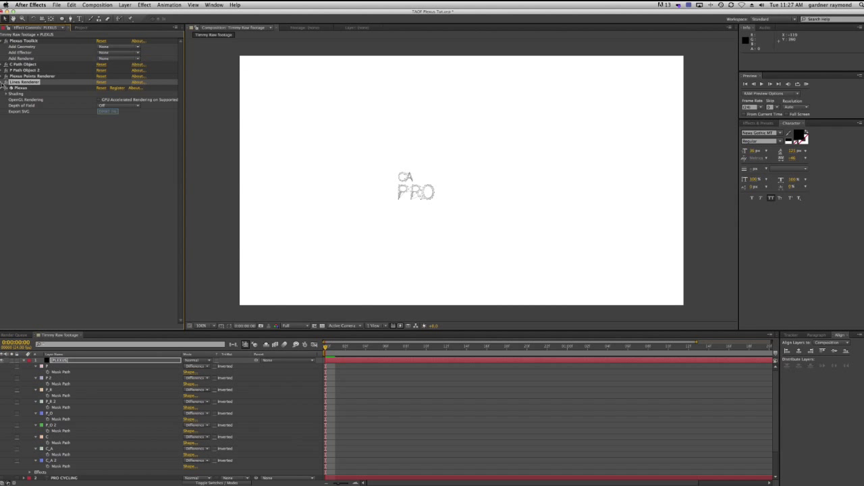
- Keep the Lines Renderer drawing lines between points of the Same Group, and collapse its settings
click(5, 82)
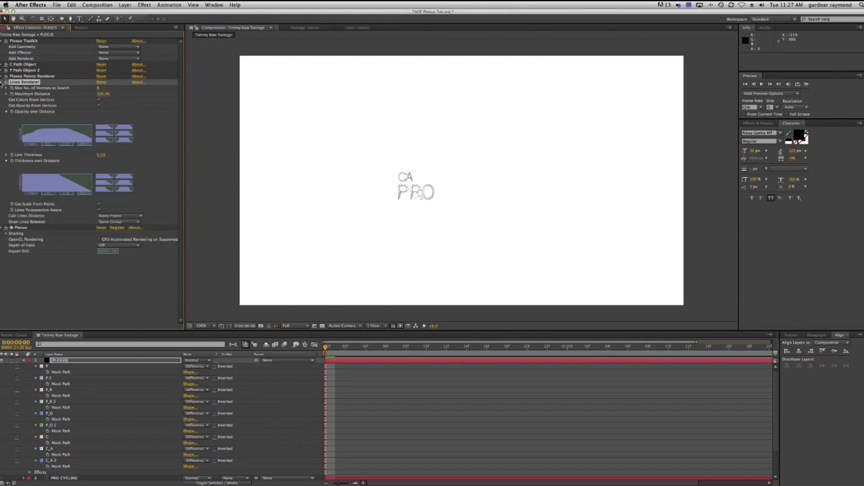
click(126, 222)
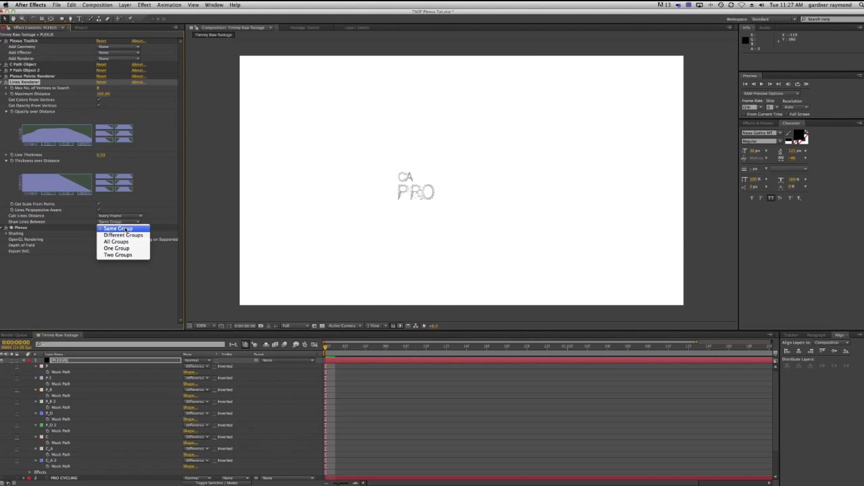
click(126, 229)
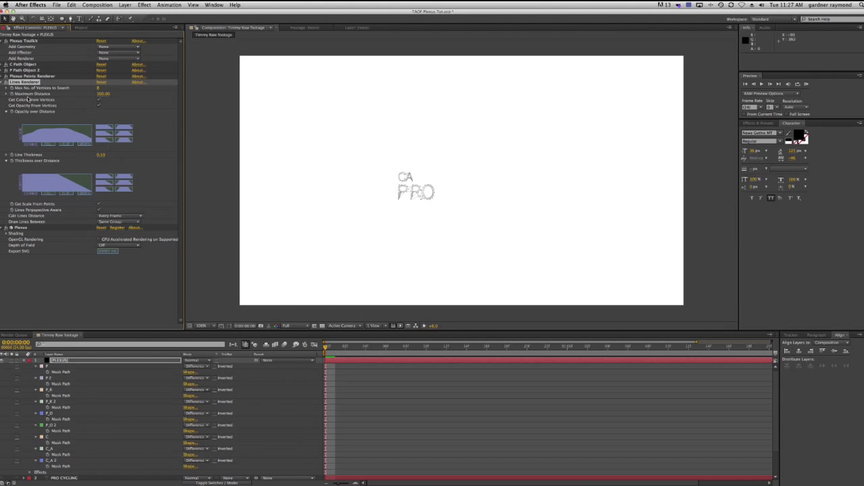
click(6, 82)
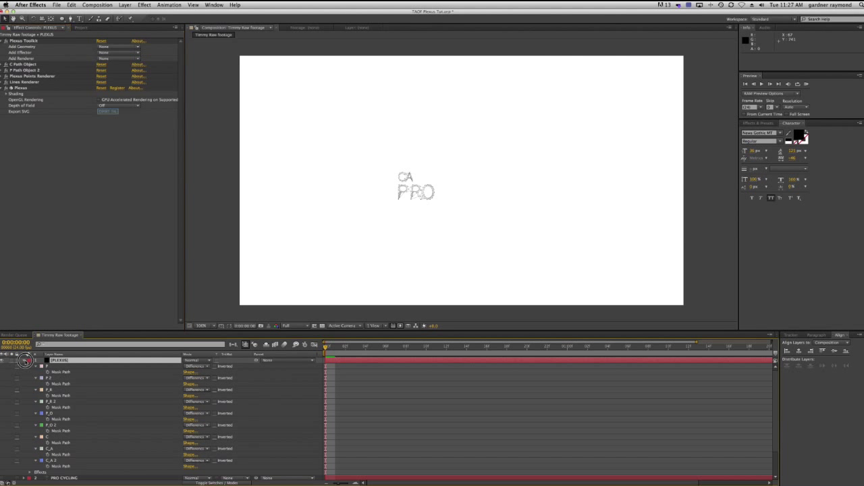
- Collapse the PLEXUS layer and briefly show the PRO CYCLING and CANNONDALE text layers for comparison, hiding them again
click(25, 360)
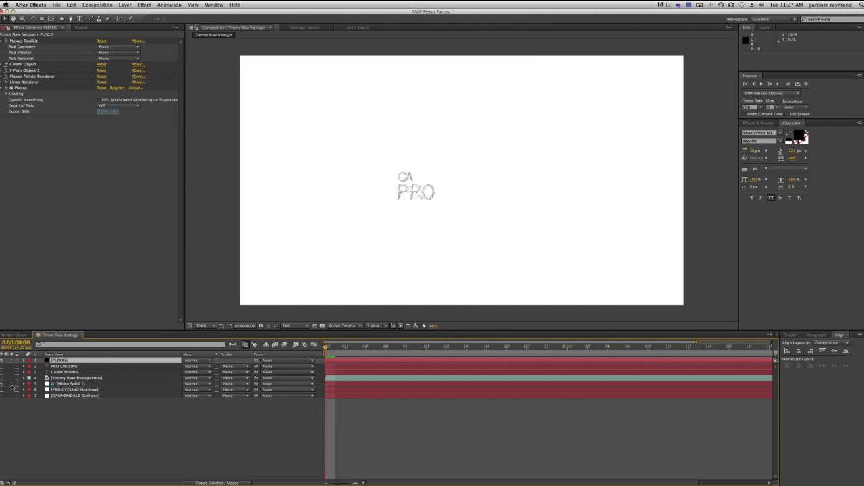
drag(2, 372, 2, 366)
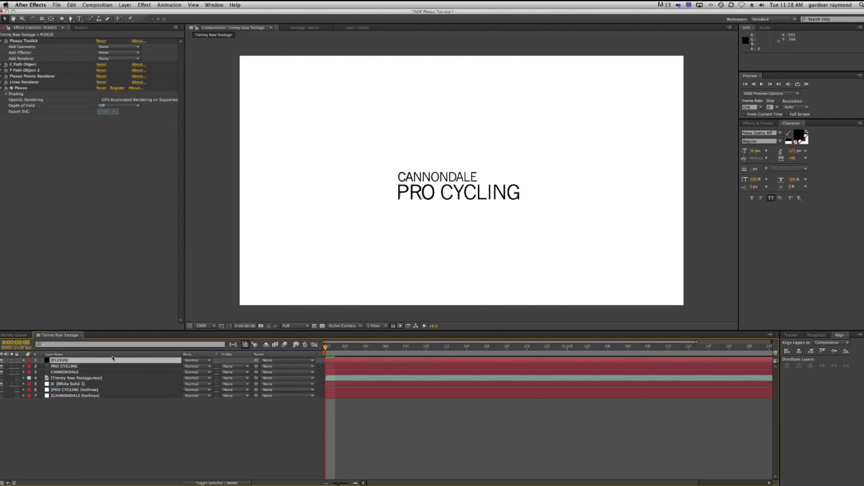
drag(2, 372, 2, 366)
- Add a Noise effector to the Plexus setup
click(113, 54)
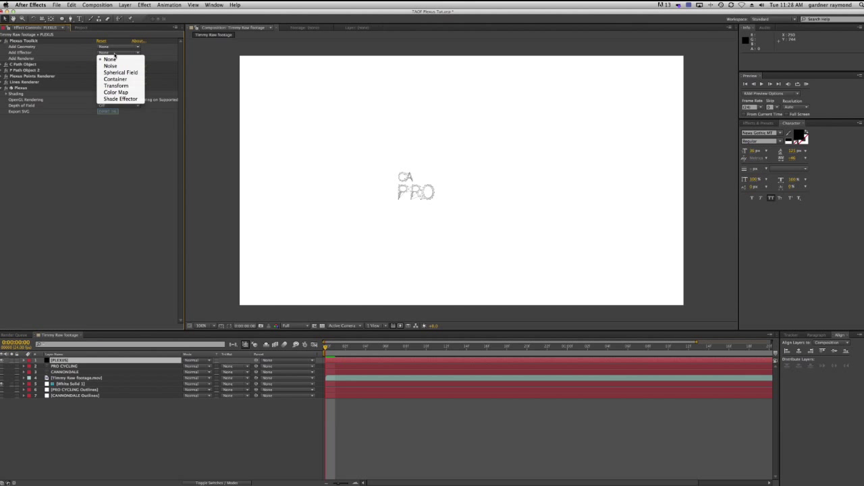
click(114, 65)
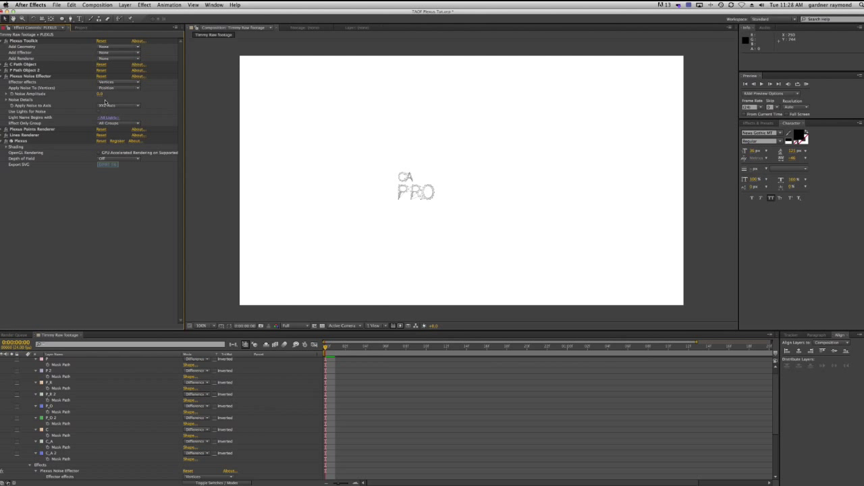
- Try several Noise Amplitude values on the Plexus Noise effector and return the amplitude to 0
drag(102, 96, 154, 149)
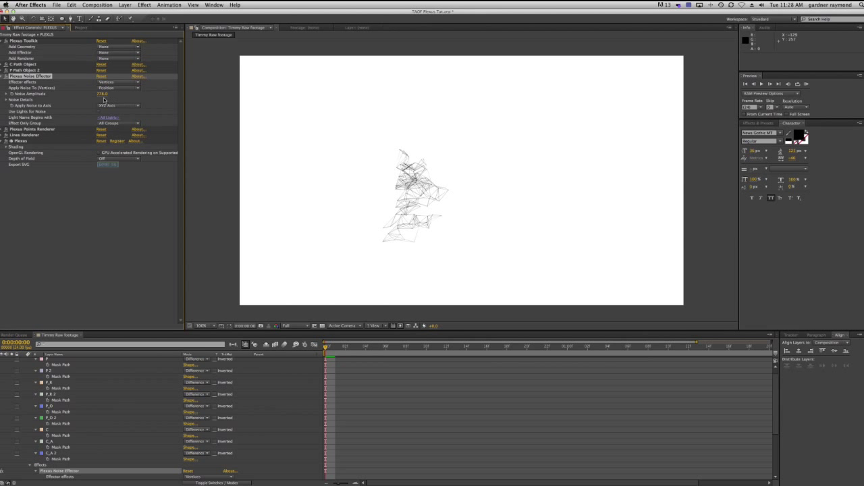
mouse_move(101, 95)
mouse_down()
mouse_move(3, 94)
mouse_move(158, 94)
mouse_move(47, 94)
mouse_move(102, 94)
mouse_move(85, 94)
mouse_up()
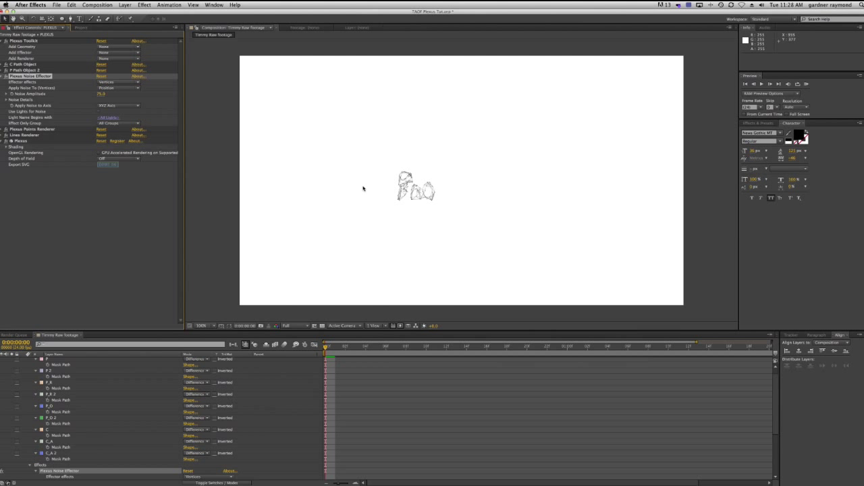
mouse_move(101, 94)
mouse_down()
mouse_move(50, 94)
mouse_move(105, 95)
mouse_up()
click(103, 95)
text(0)
key(Return)
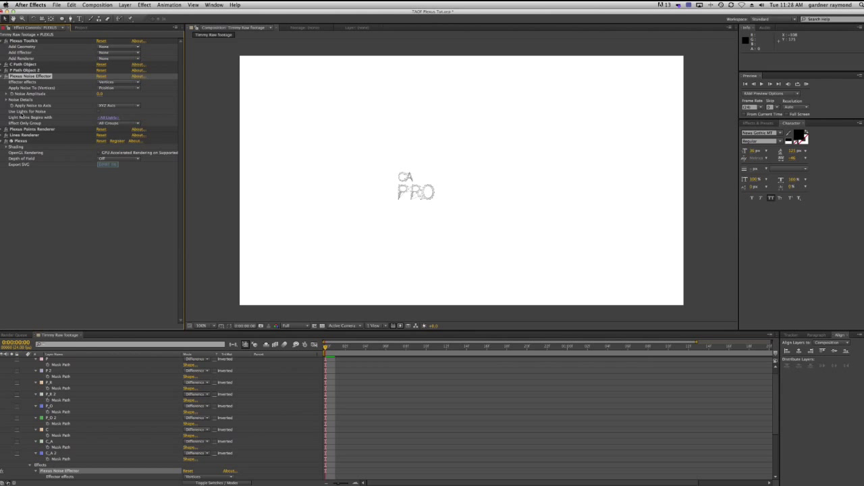
- Start a new light layer and set its intensity to 100%
click(125, 4)
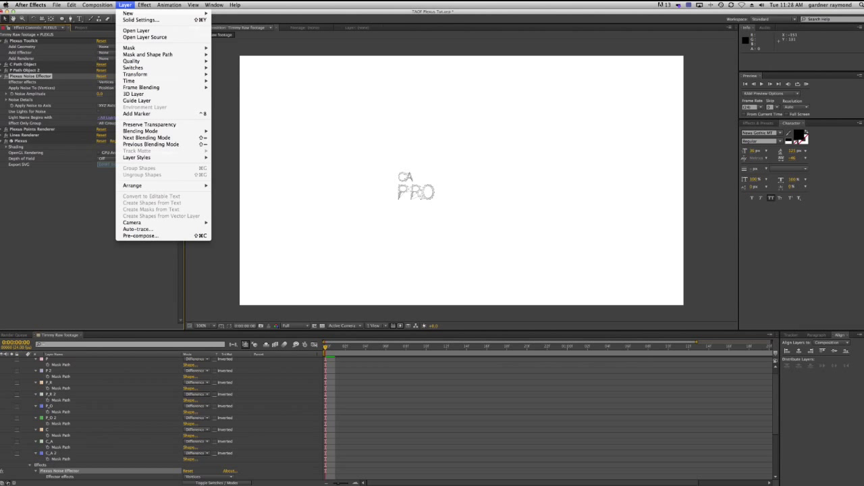
mouse_move(127, 12)
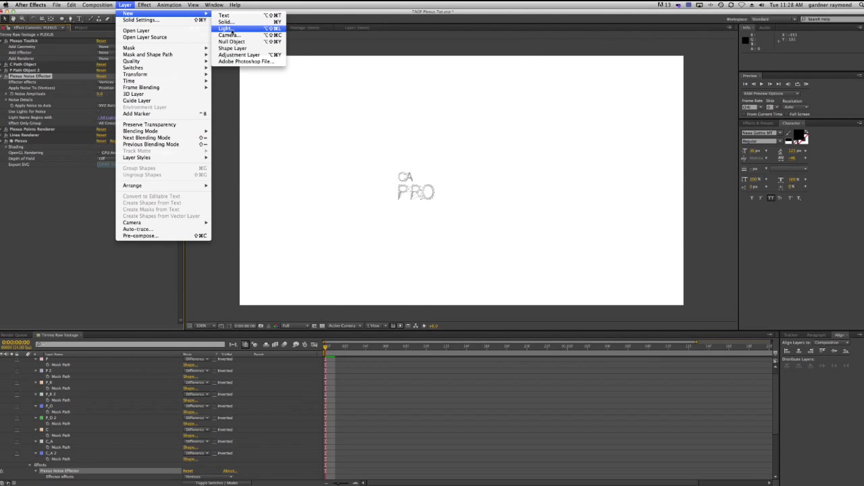
click(233, 27)
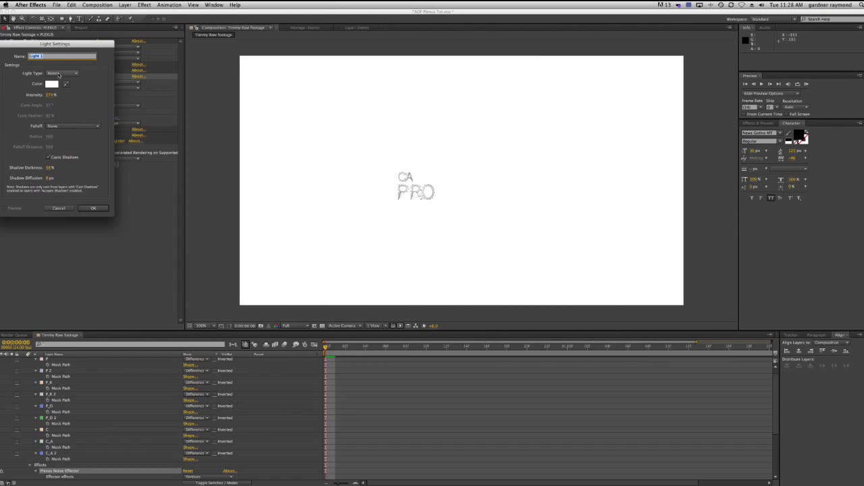
click(50, 95)
text(1)
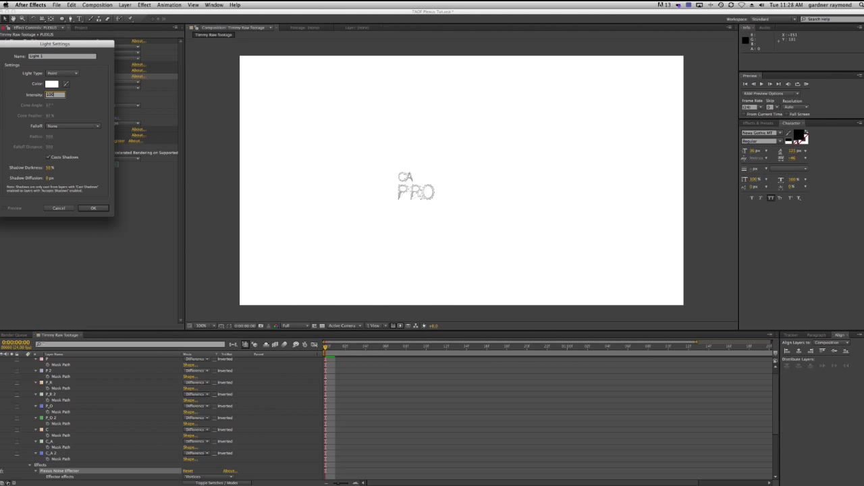
text(00)
- Set the light's shadow darkness to 100%, name it NOISE as a Point light, and create it
click(49, 167)
drag(42, 57, 31, 58)
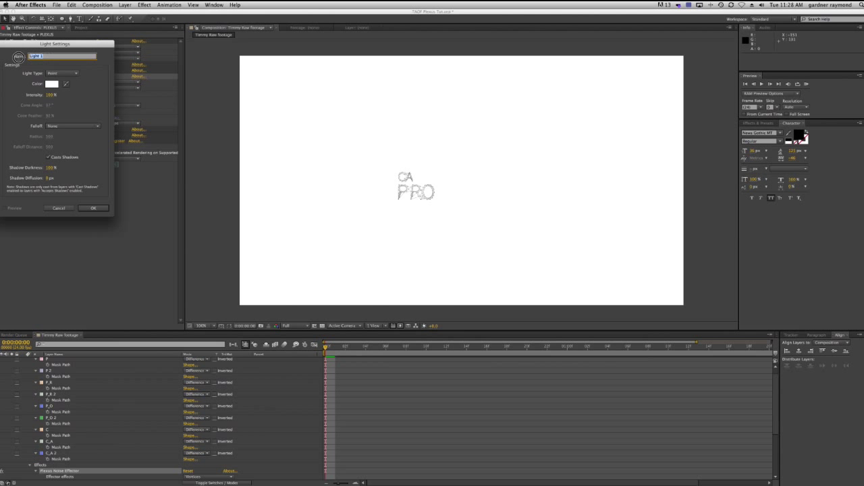
text(NOISE)
click(59, 73)
click(58, 93)
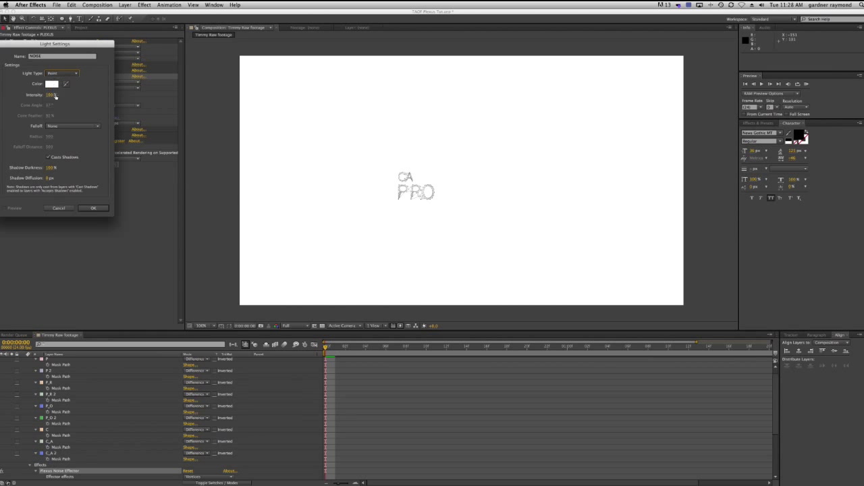
drag(67, 43, 245, 77)
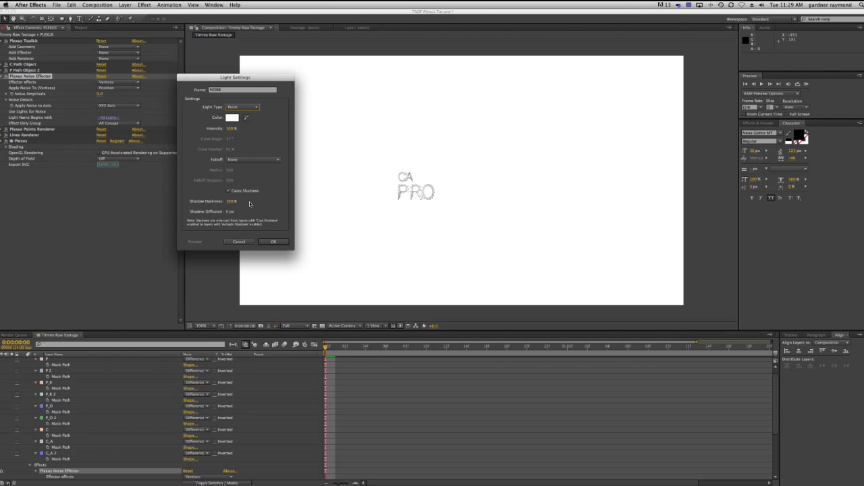
click(275, 243)
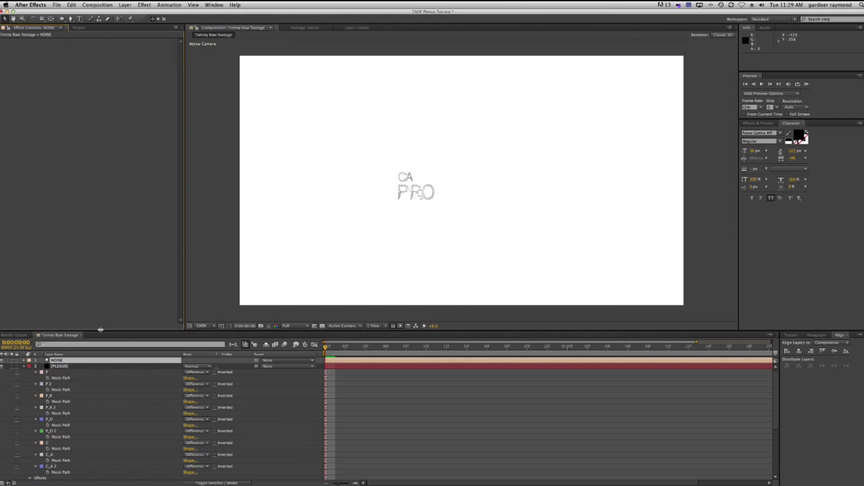
- Make the PLEXUS layer's Noise effector use lights whose names begin with NOISE, and collapse the layer
click(57, 366)
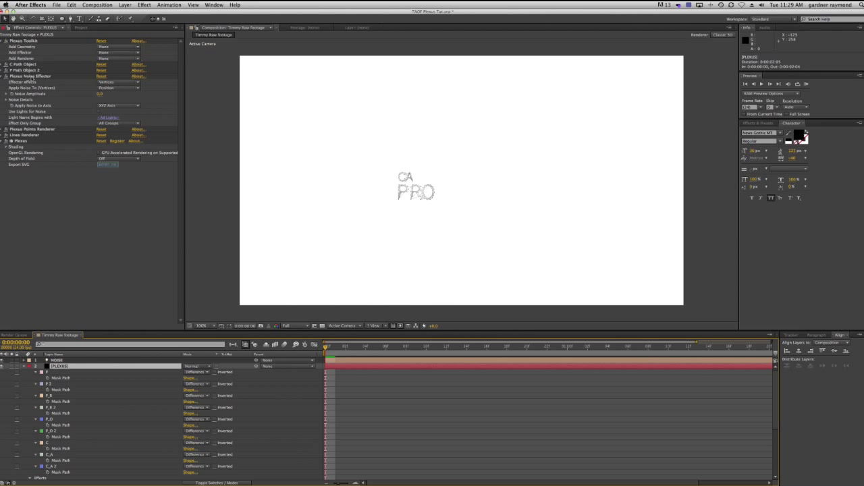
click(98, 113)
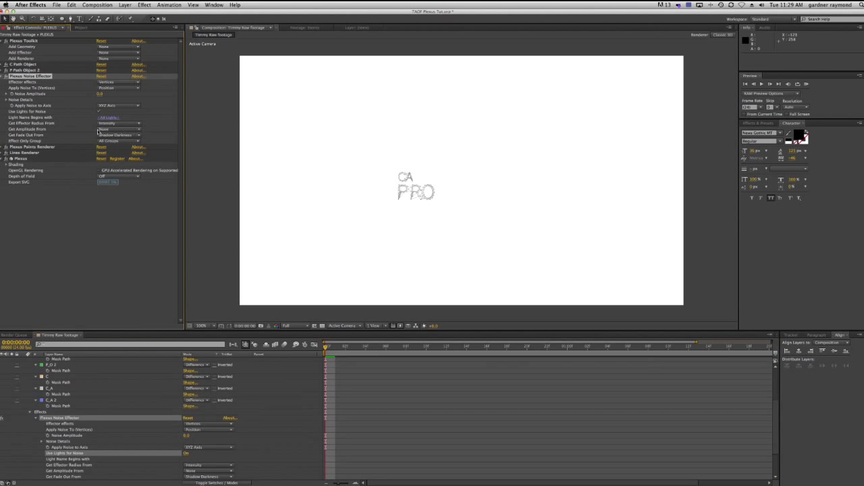
click(112, 119)
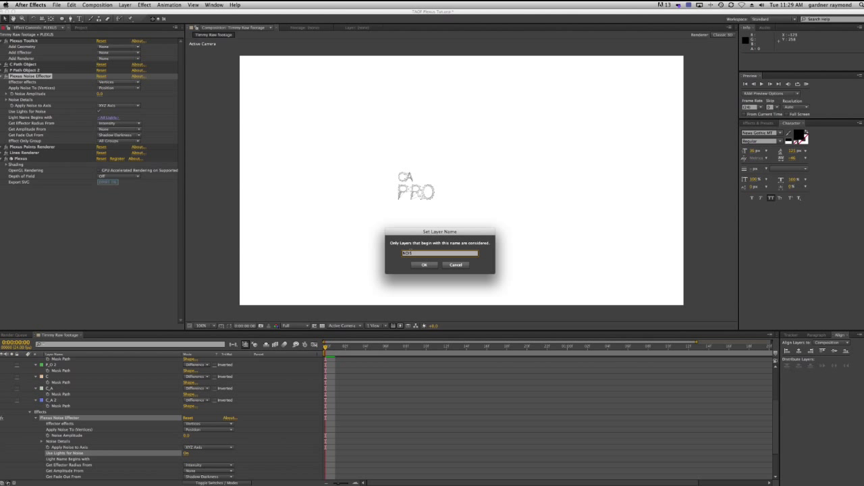
click(422, 266)
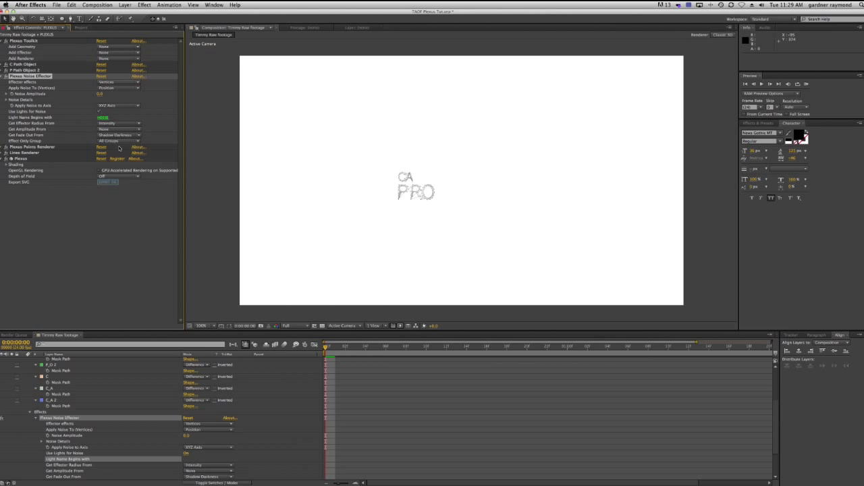
scroll(81, 398, up, 10)
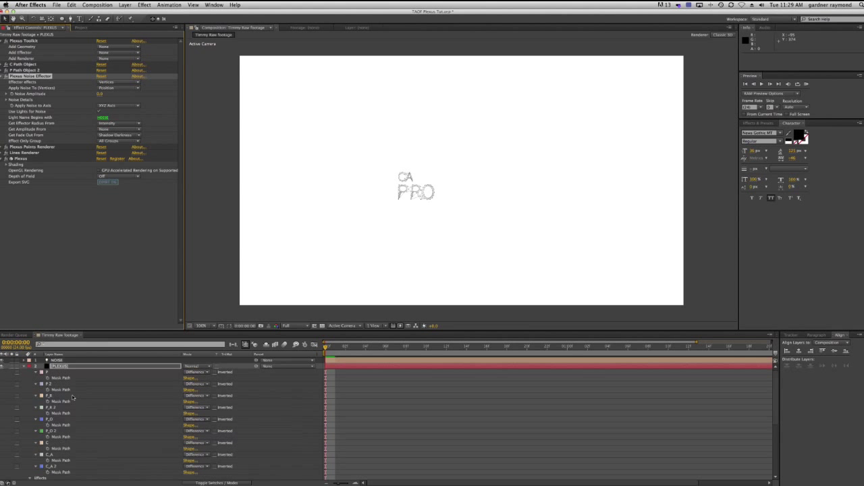
click(24, 366)
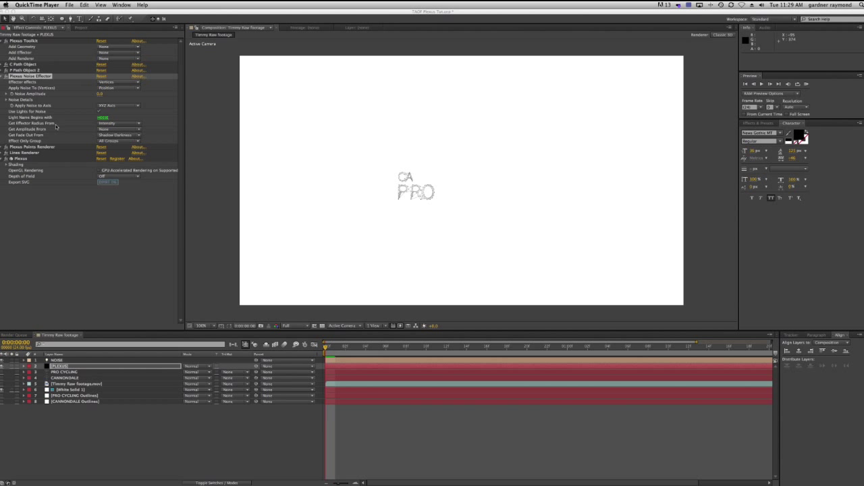
- Examine the Noise effector's light-driven radius and amplitude source options and the NOISE light's intensity setting
click(116, 127)
click(118, 128)
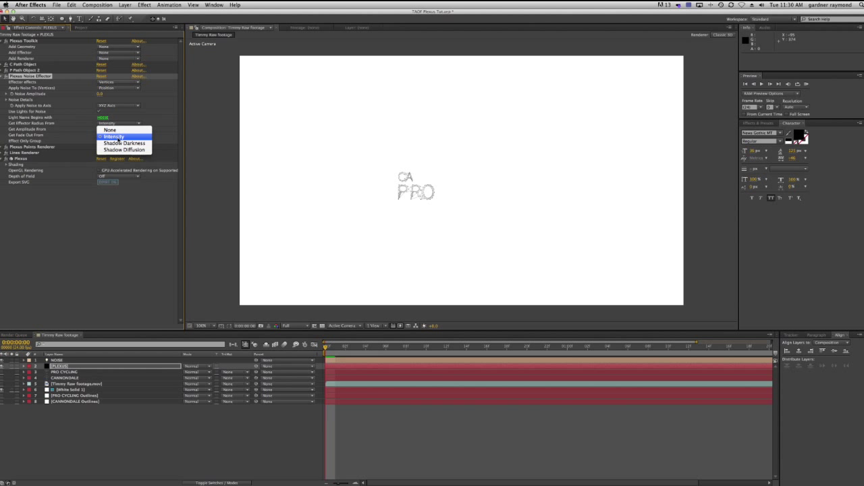
click(112, 130)
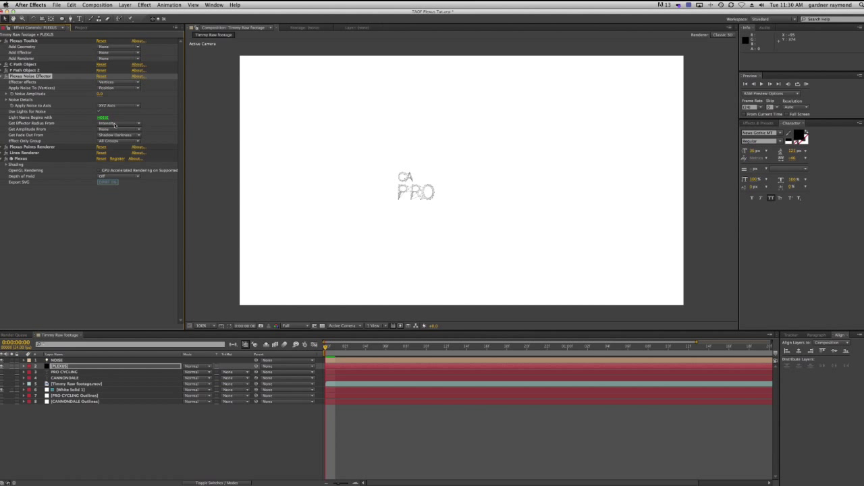
double_click(56, 360)
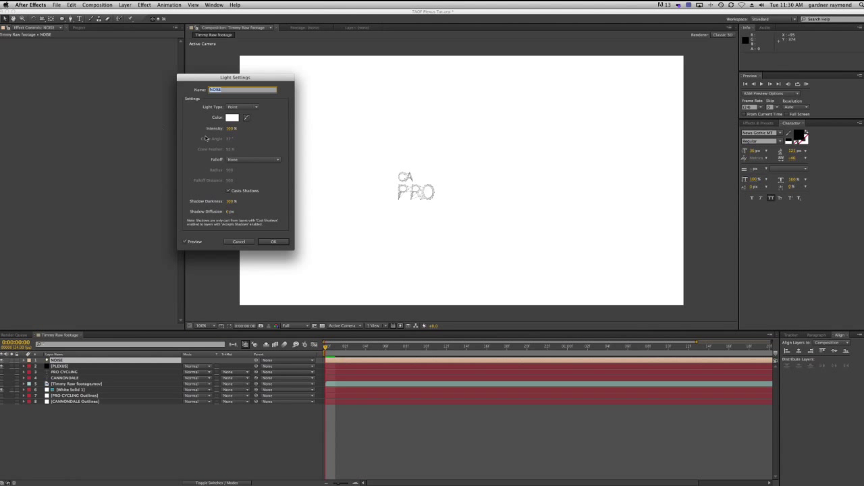
mouse_move(230, 130)
mouse_down()
mouse_move(630, 143)
mouse_move(232, 129)
mouse_up()
click(227, 129)
key(Return)
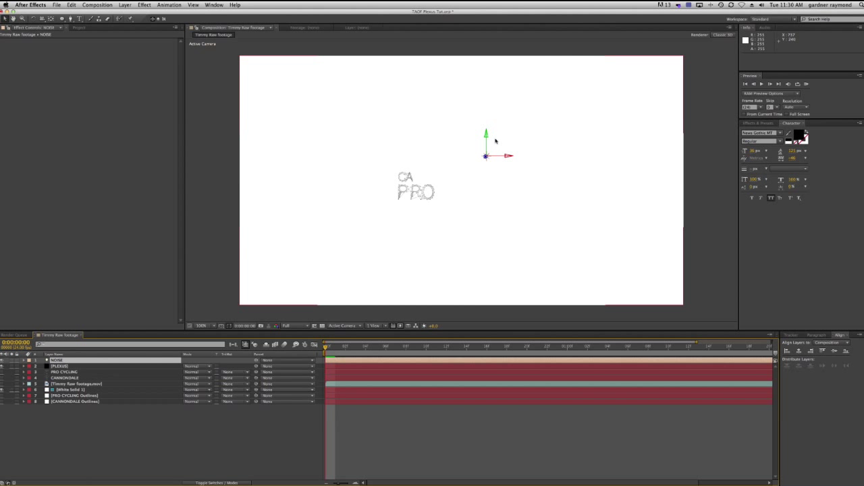
- Draw a circle centred on the NOISE light as a new shape layer to illustrate the effector radius
click(120, 453)
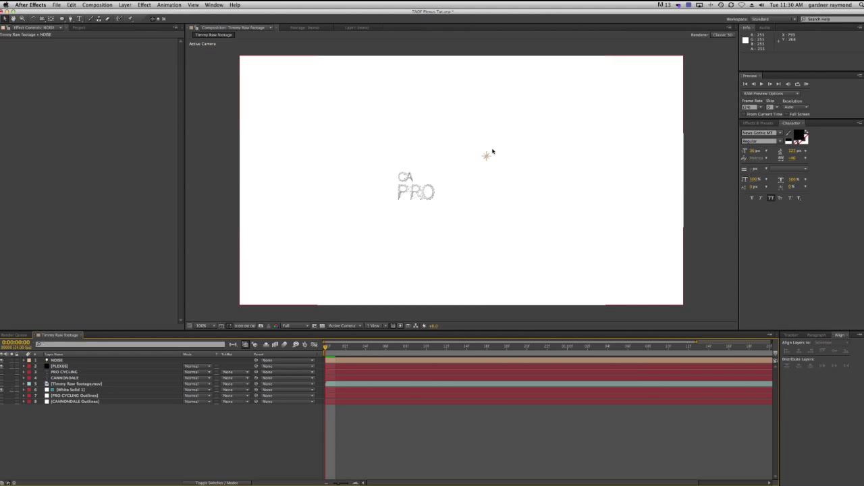
click(61, 19)
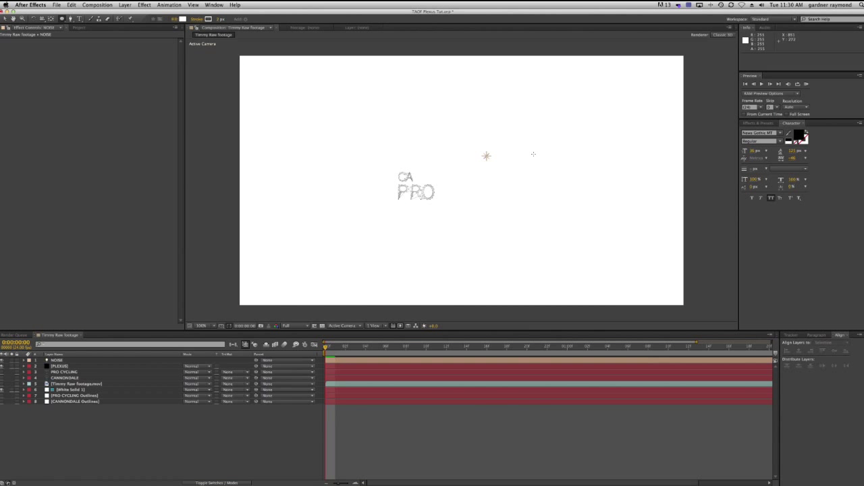
drag(486, 156, 518, 186)
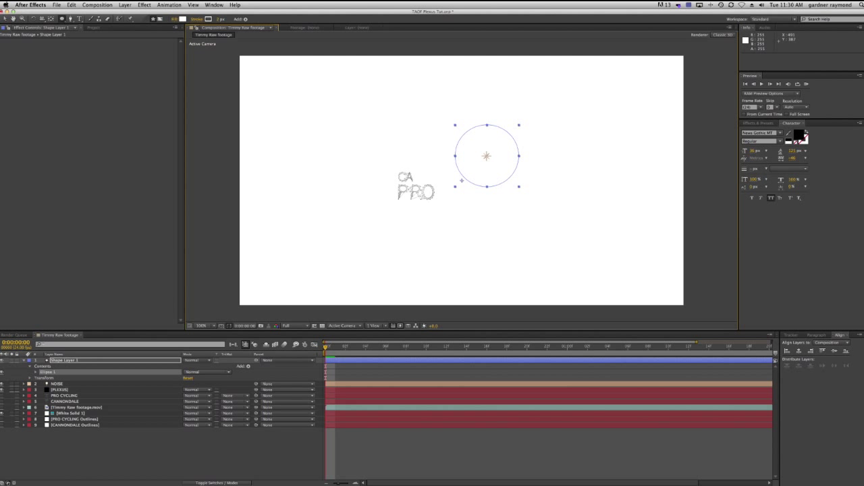
- Set the NOISE light's intensity to 200%
double_click(57, 384)
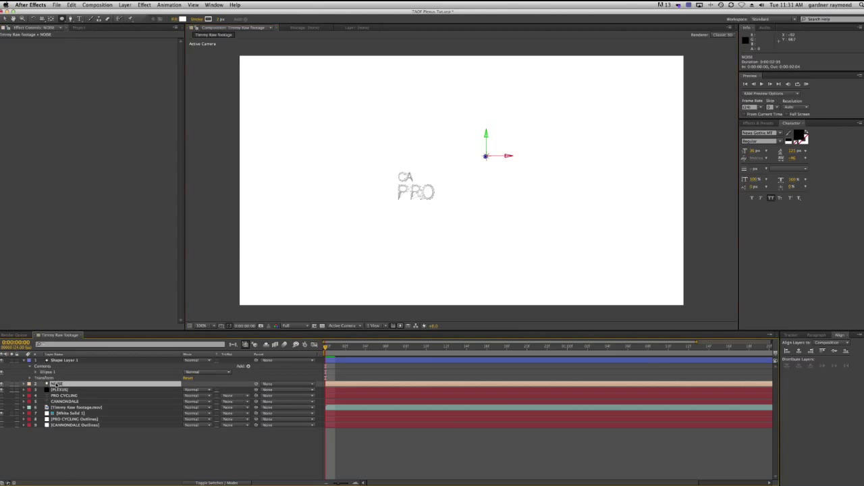
click(231, 129)
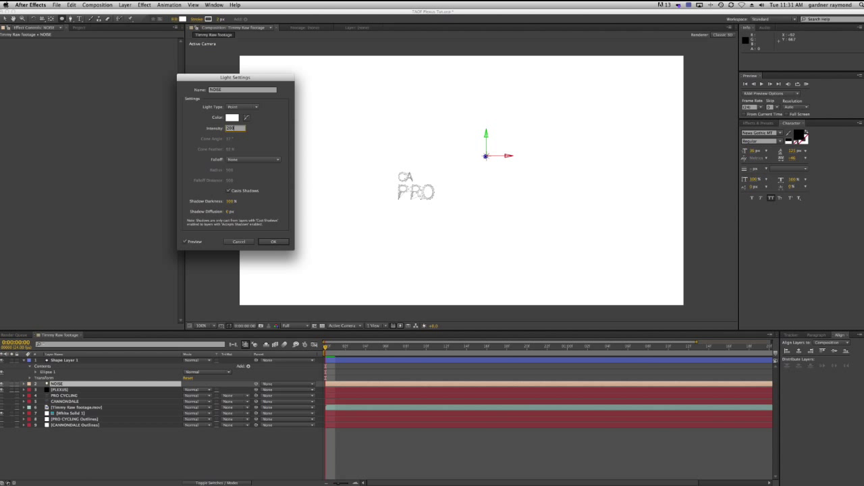
key(Return)
- Duplicate the circle in Shape Layer 1 and enlarge the copy around the light to about double size
click(64, 361)
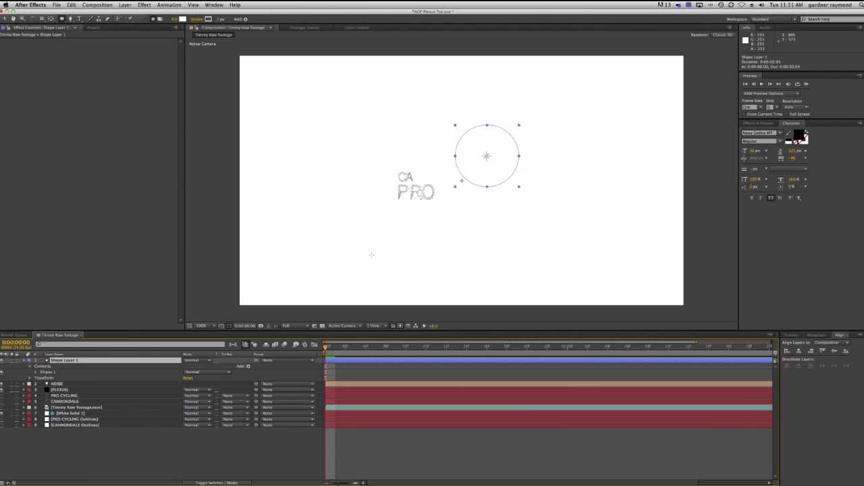
key(v)
click(487, 187)
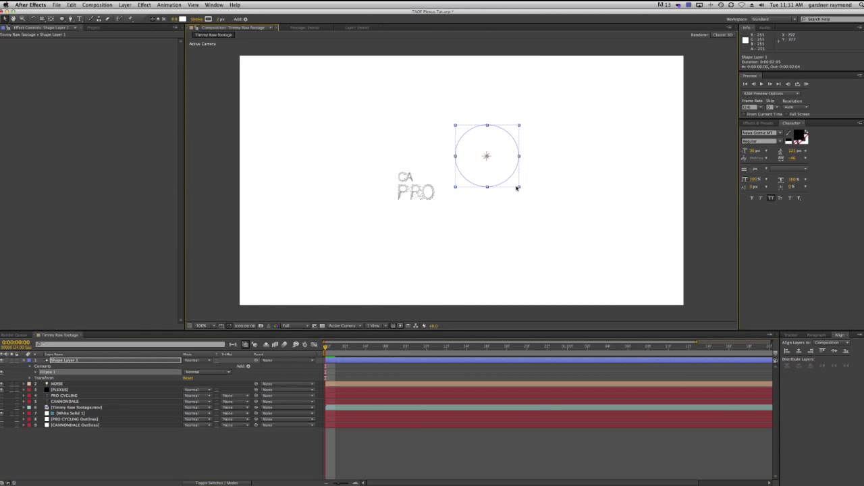
key(super+d)
drag(520, 188, 551, 215)
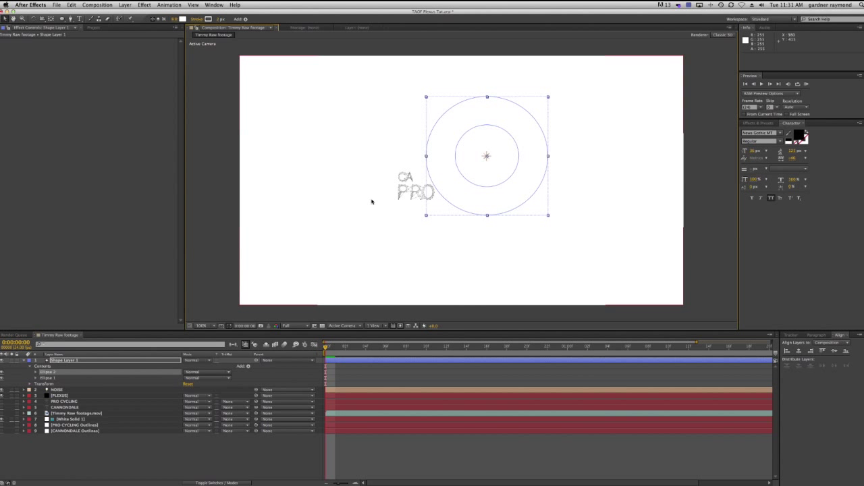
- Delete Shape Layer 1 with its two demonstration circles
click(126, 459)
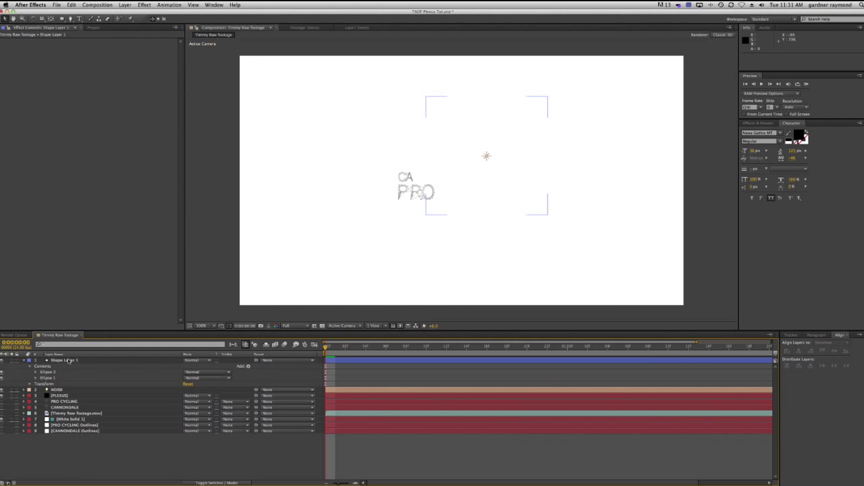
click(97, 361)
key(Delete)
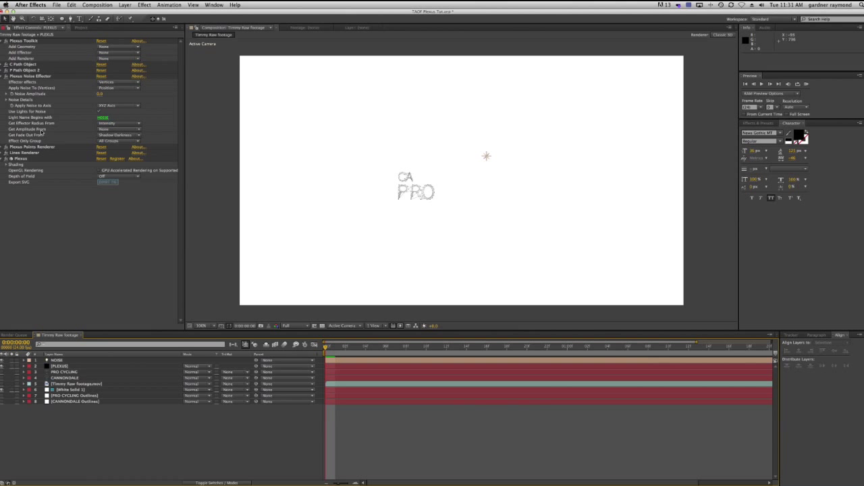
- Examine the Noise effector's Get Amplitude From options and the NOISE light in the composition, and reselect the PLEXUS layer
click(104, 130)
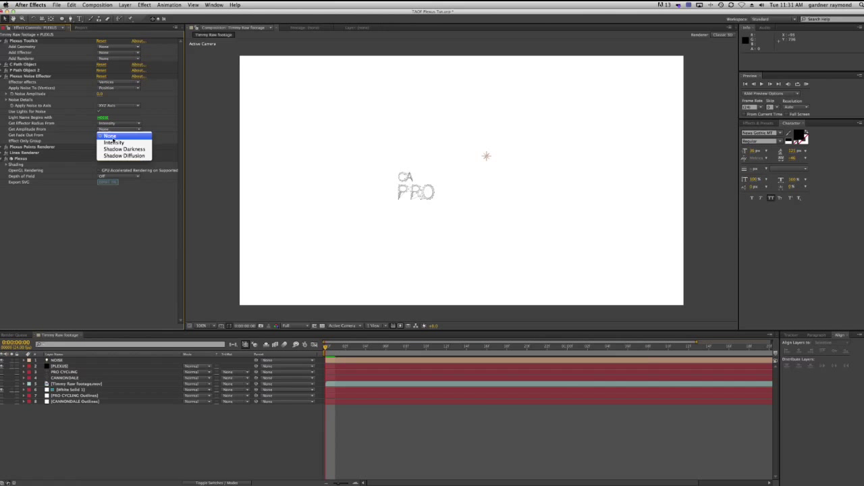
click(63, 131)
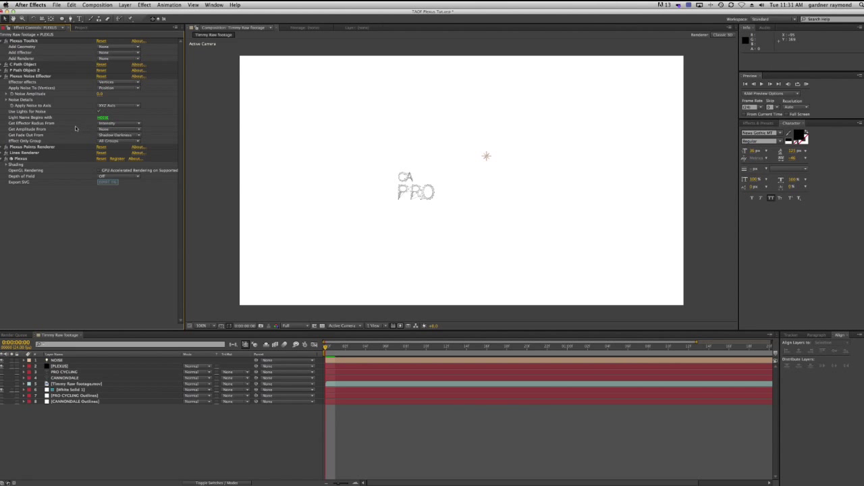
click(487, 157)
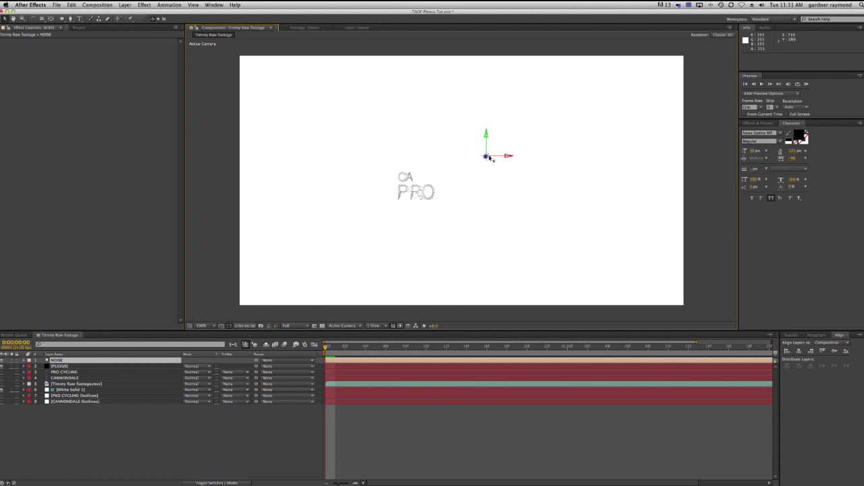
click(63, 367)
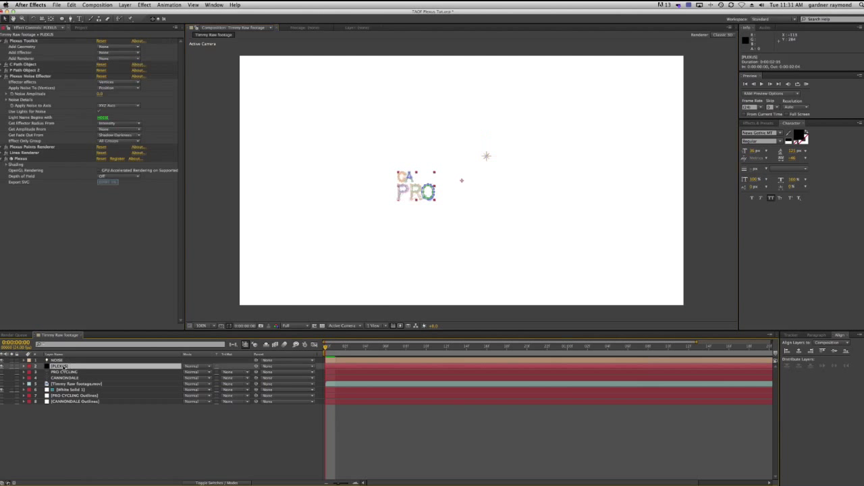
- Set the Plexus Noise Effector's Noise Amplitude to 247 and move the NOISE light closer to the PRO lettering
drag(100, 96, 182, 95)
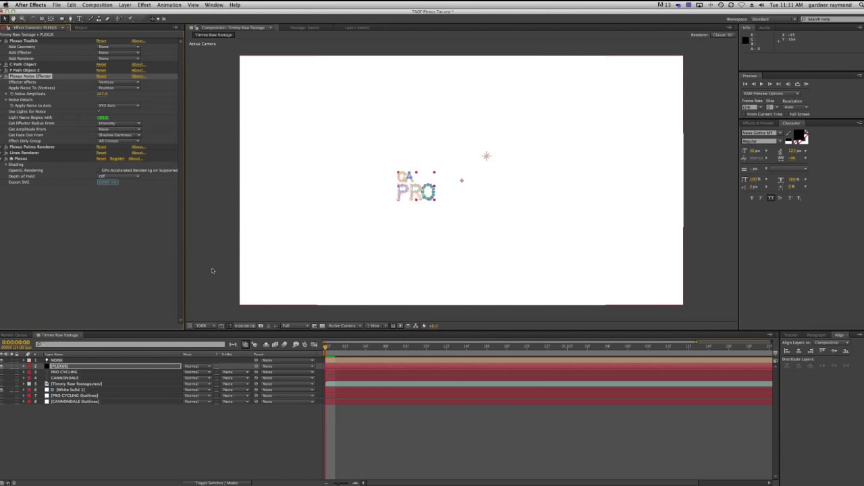
click(487, 157)
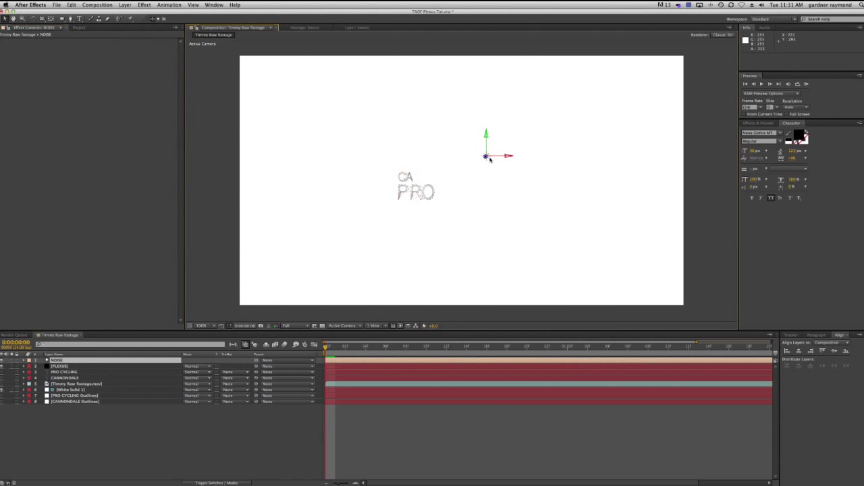
drag(489, 158, 459, 187)
click(420, 196)
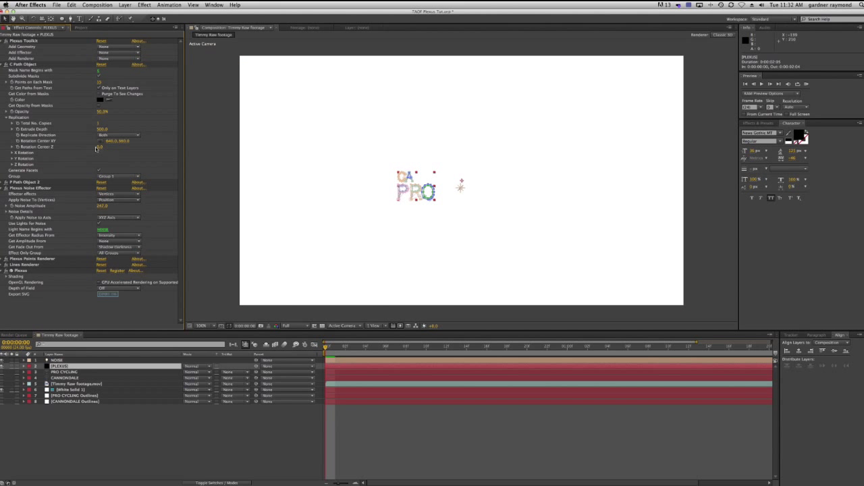
- Set the NOISE light's Z position to 0 so it lies in the same plane as the lettering
click(57, 361)
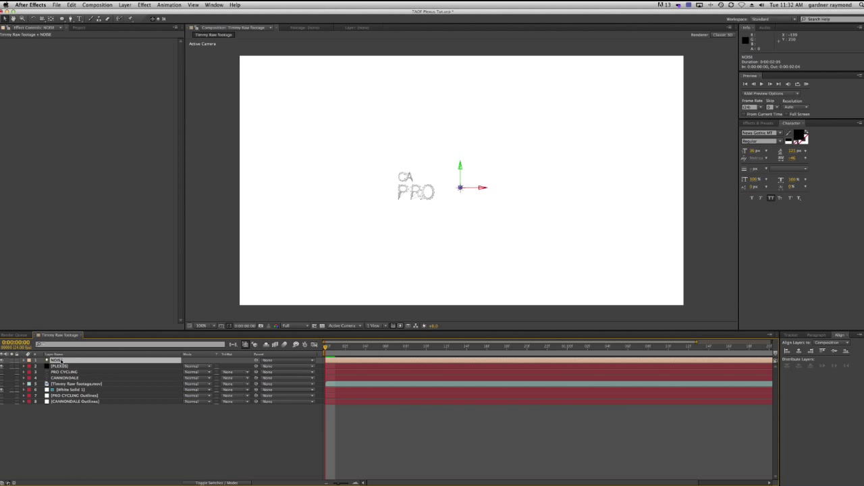
key(p)
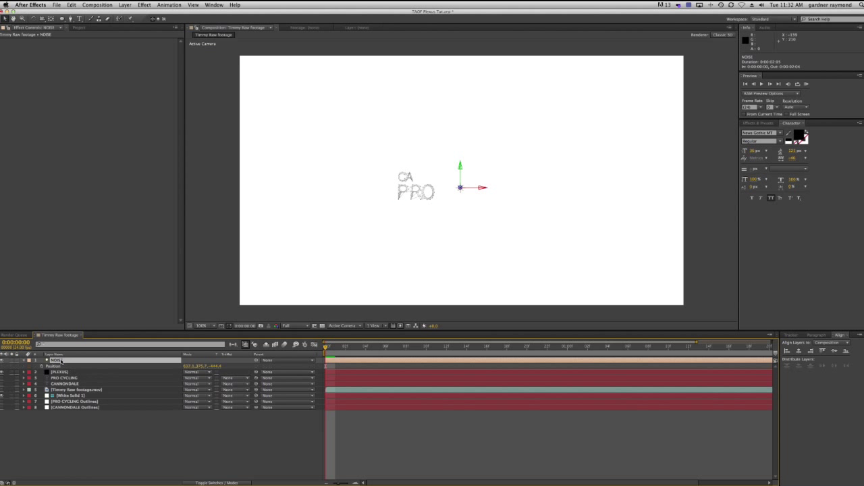
click(215, 367)
text(0)
key(Return)
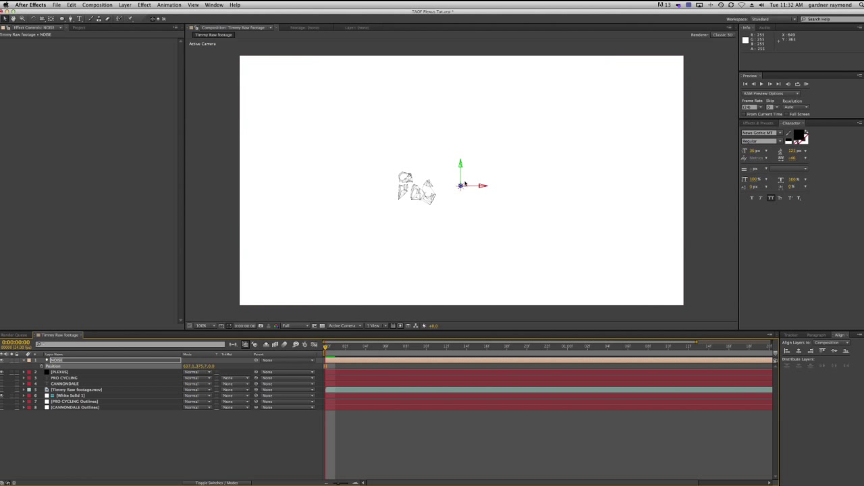
- Sweep the NOISE light back and forth across the lettering, ending just left of it at about X 377, Y 387
drag(463, 189, 417, 194)
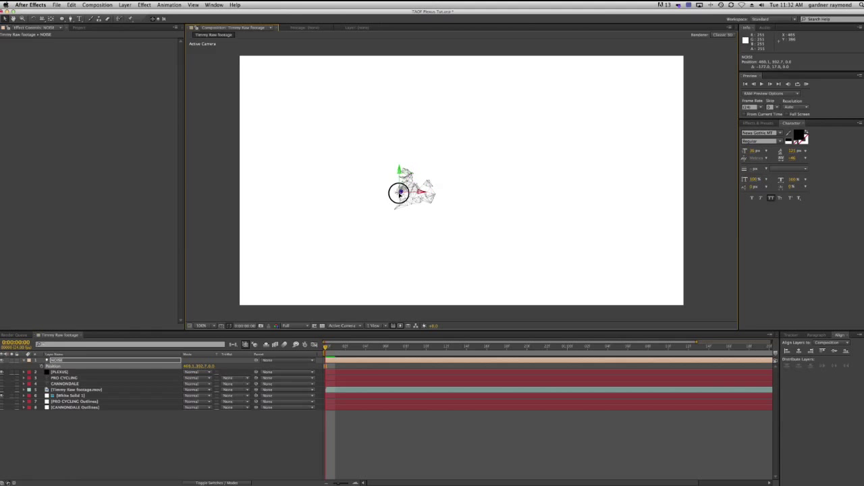
drag(449, 194, 366, 192)
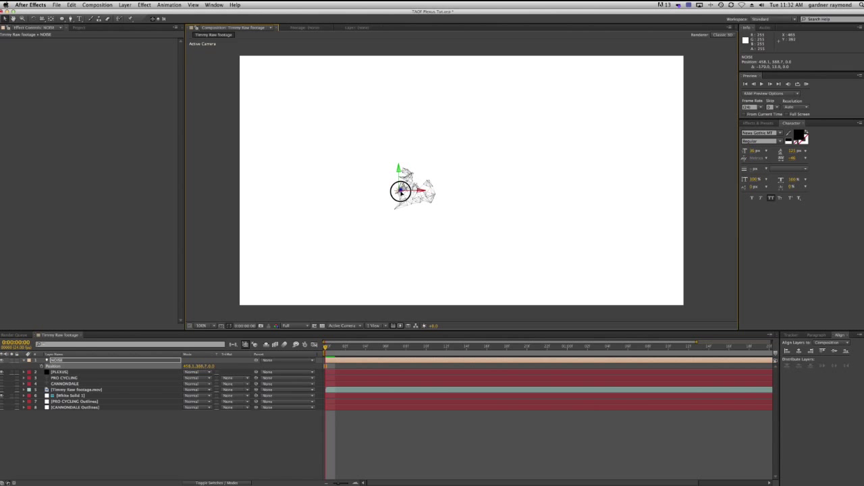
drag(400, 190, 400, 191)
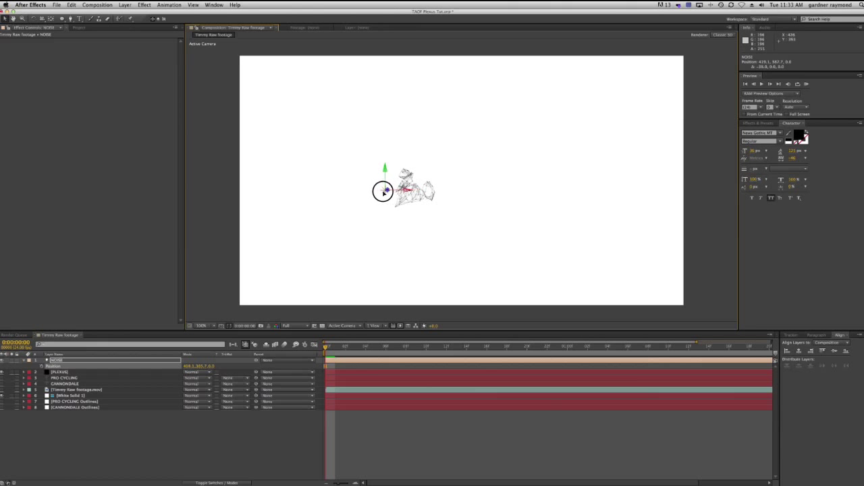
mouse_move(365, 192)
mouse_down()
mouse_move(325, 191)
mouse_move(377, 192)
mouse_up()
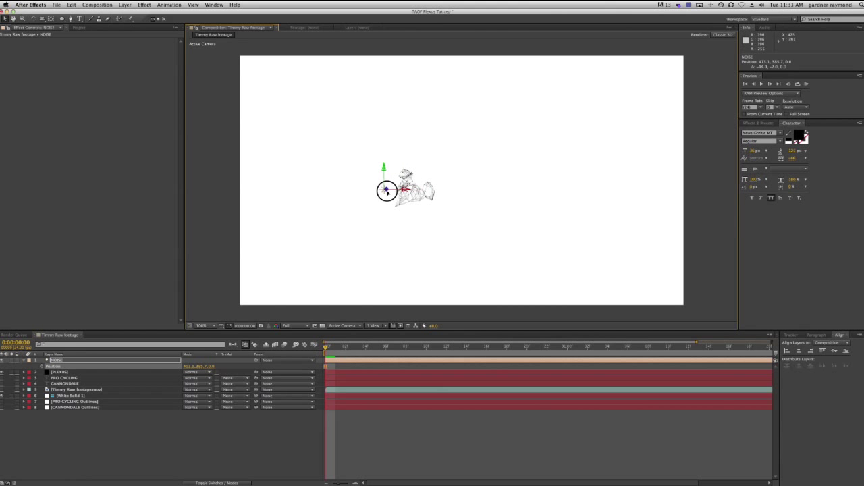
drag(362, 191, 378, 192)
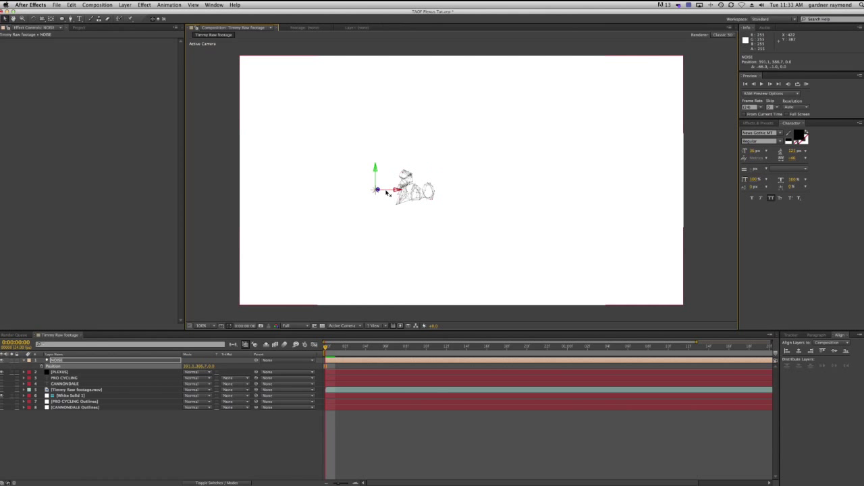
mouse_move(395, 190)
mouse_down()
mouse_move(380, 190)
mouse_move(409, 190)
mouse_move(390, 190)
mouse_up()
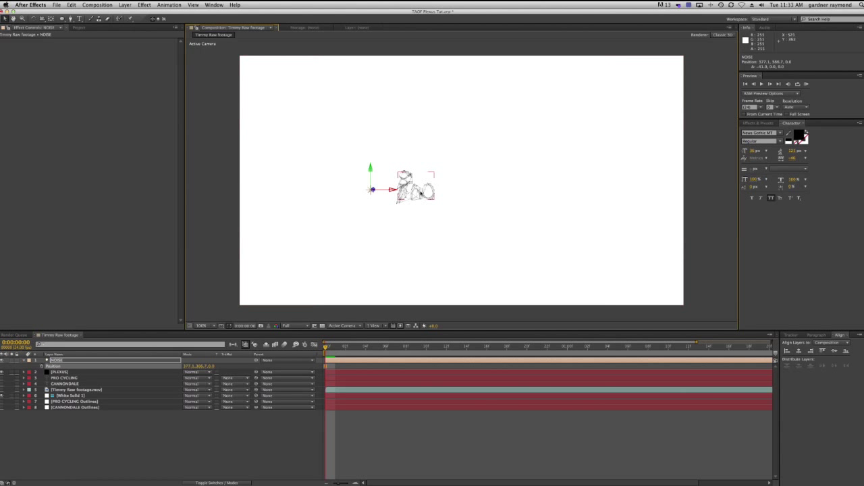
- Check the intensity in the NOISE light's settings and keep it as it is
key(super+shift+y)
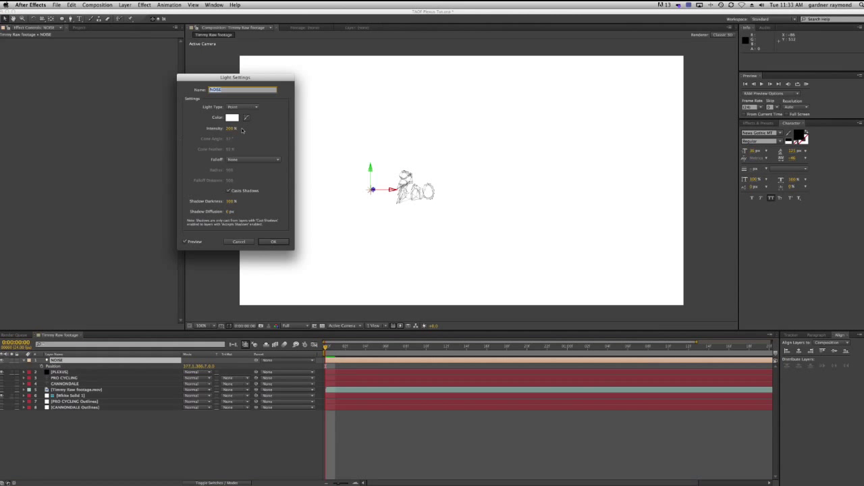
click(231, 129)
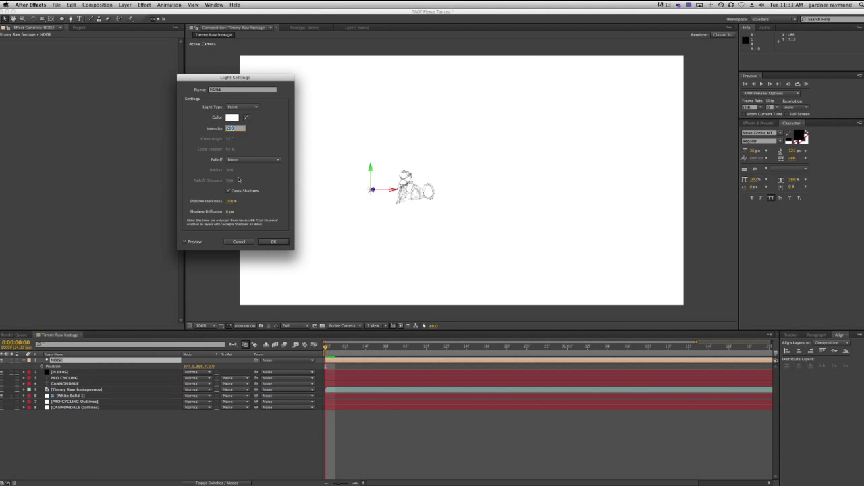
click(274, 241)
- Slide the NOISE light along X to about 450 at the lettering's left edge, undoing any accidental shift of the PLEXUS layer
drag(396, 192, 418, 189)
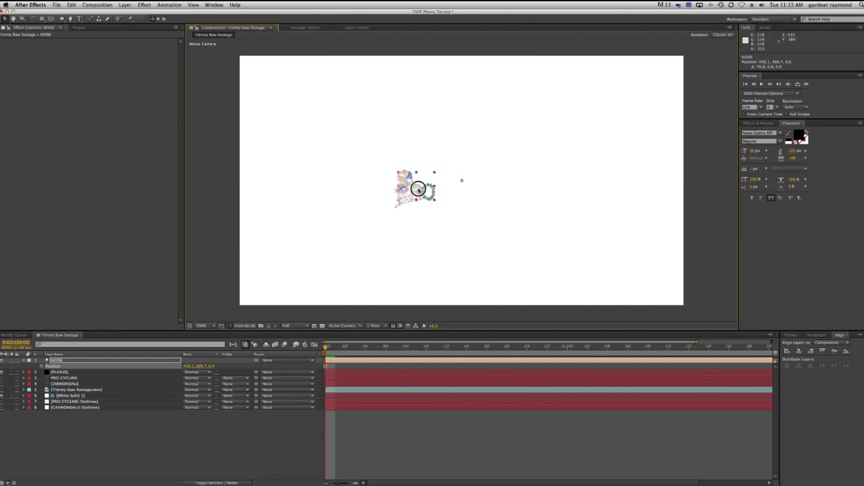
click(418, 189)
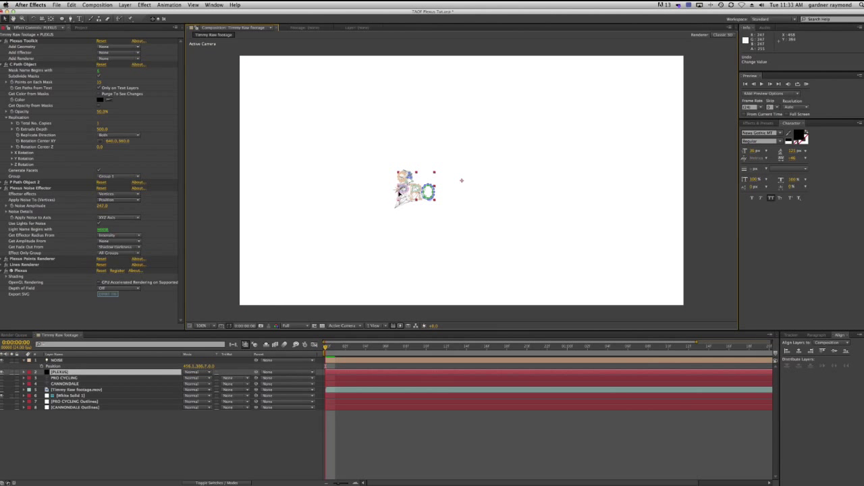
click(56, 360)
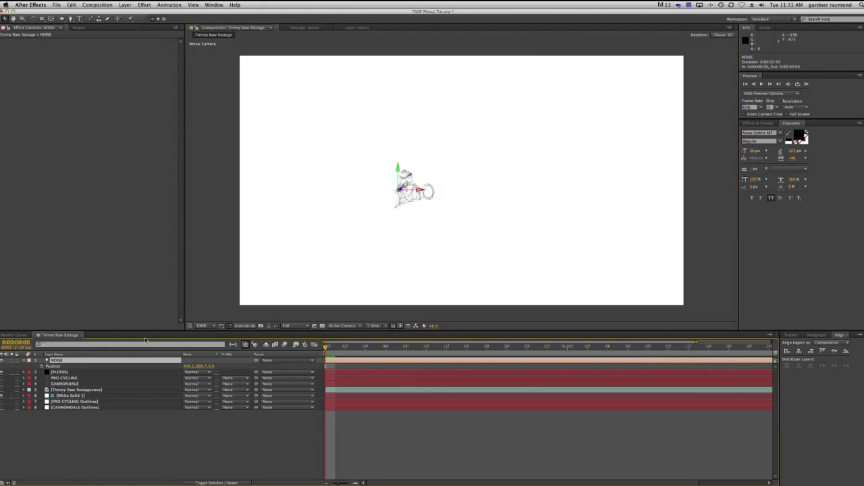
drag(419, 189, 421, 190)
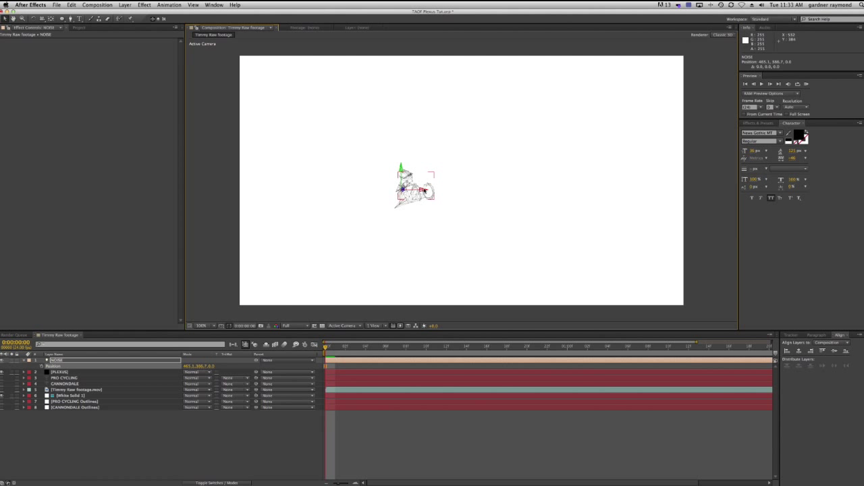
click(425, 191)
key(super+z)
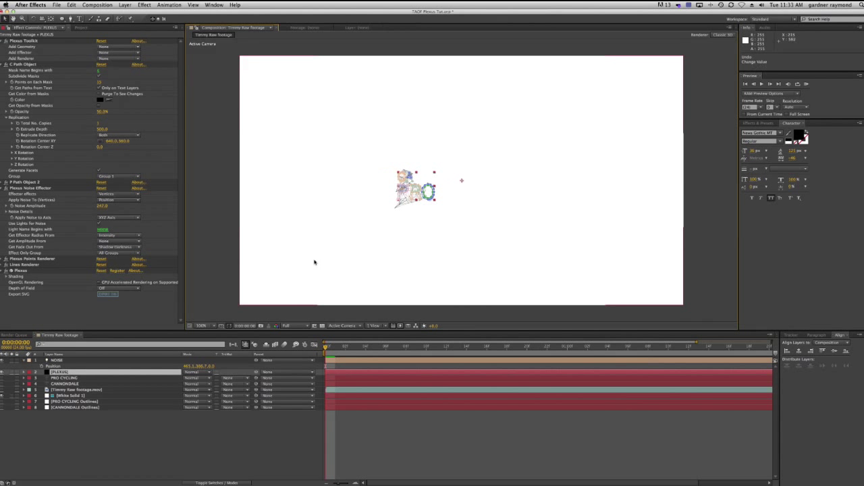
click(60, 361)
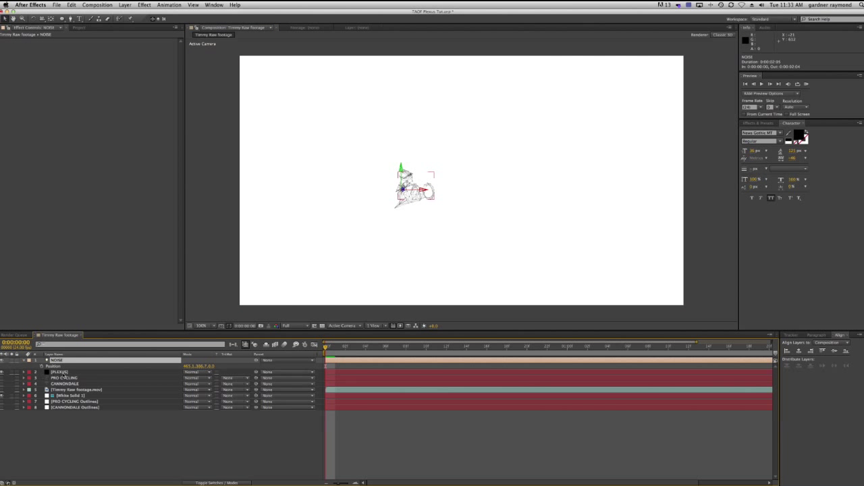
drag(413, 188, 408, 186)
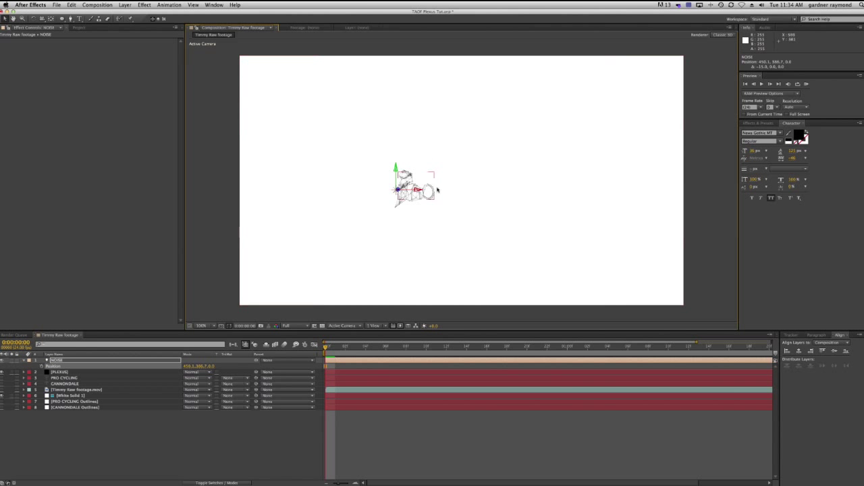
- Raise the PLEXUS layer's Noise Amplitude to about 750
click(61, 373)
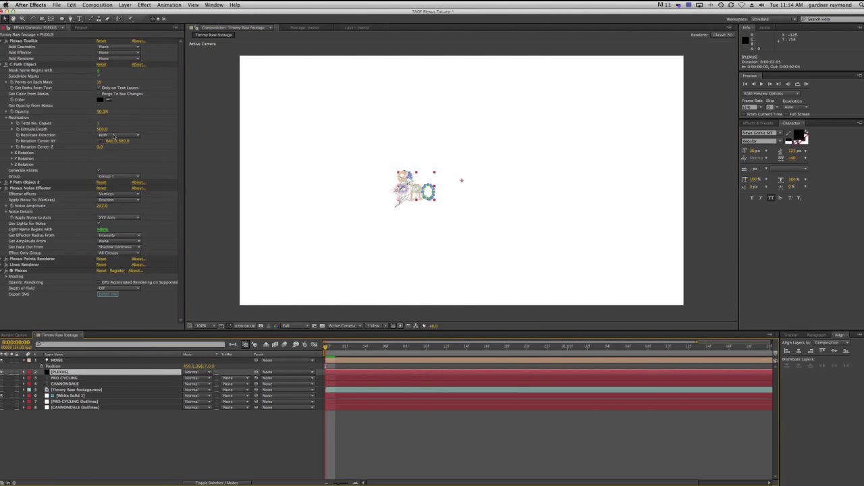
click(5, 64)
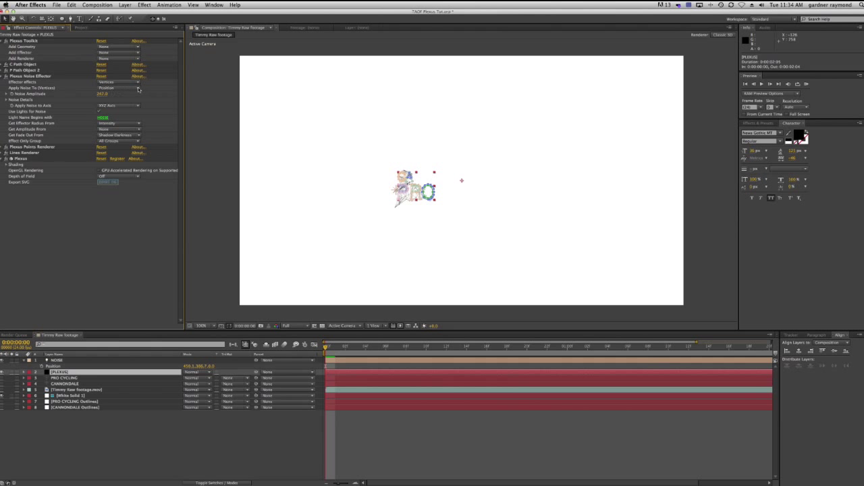
drag(103, 94, 271, 102)
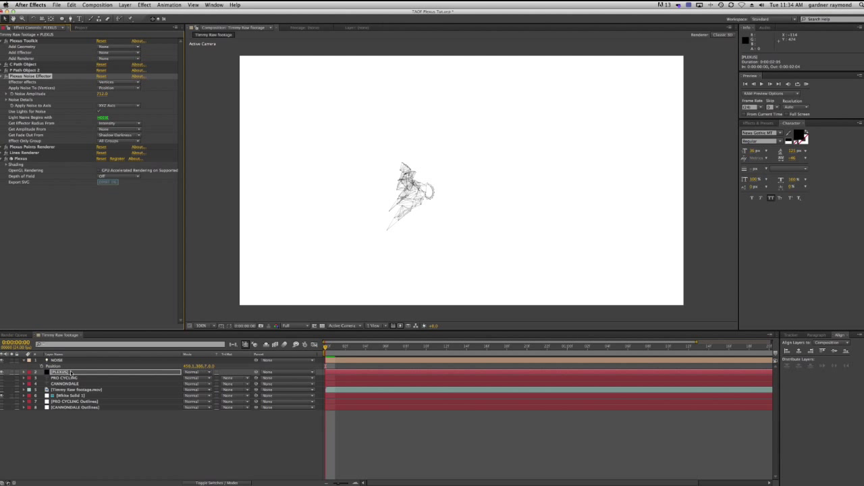
- Toggle the mask path display to compare the view, leaving the PLEXUS layer's mask outlines hidden
click(228, 326)
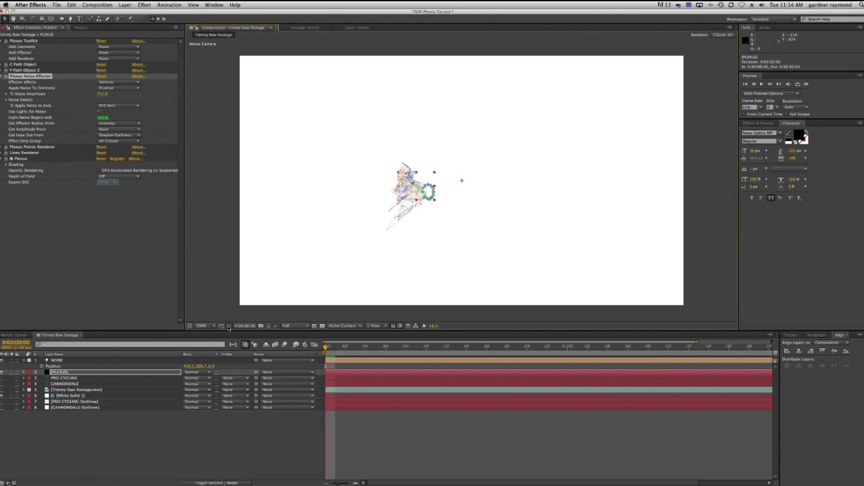
click(228, 327)
click(228, 326)
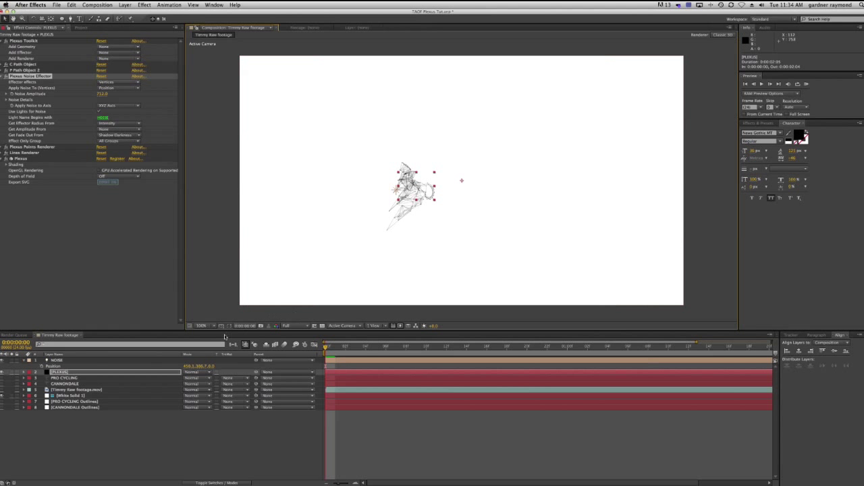
click(228, 326)
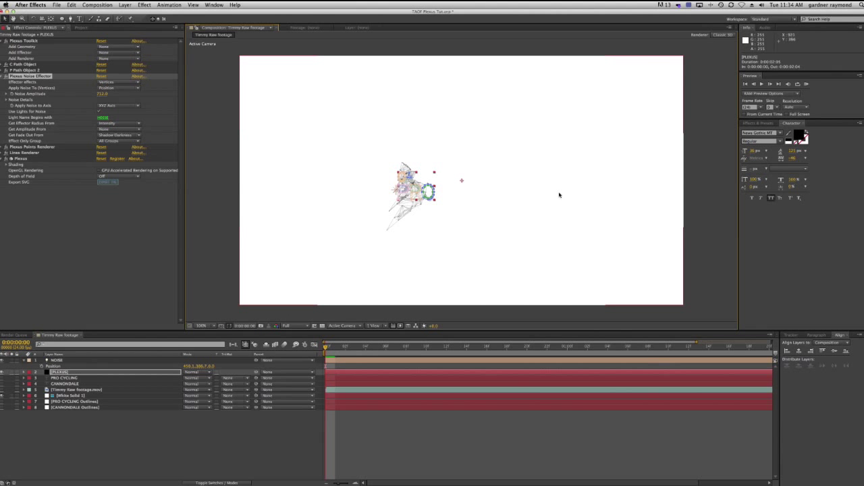
click(227, 327)
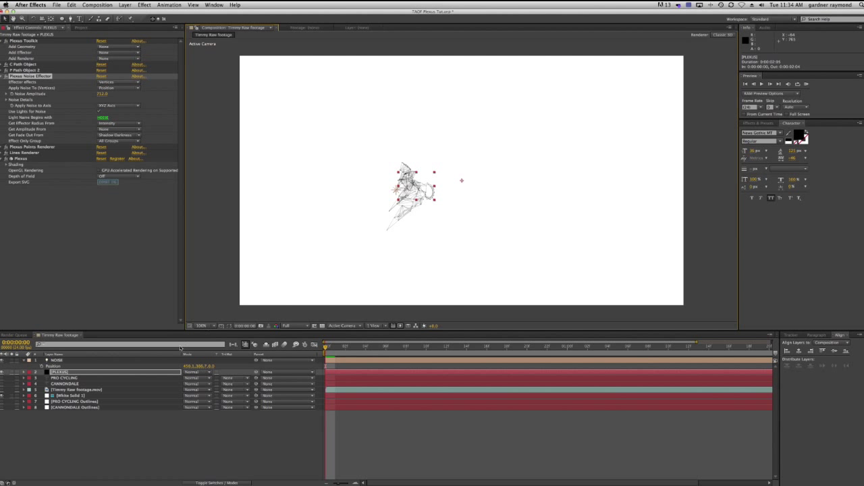
- Sweep the NOISE light sideways past the lettering and bring it back to about X 451
click(69, 362)
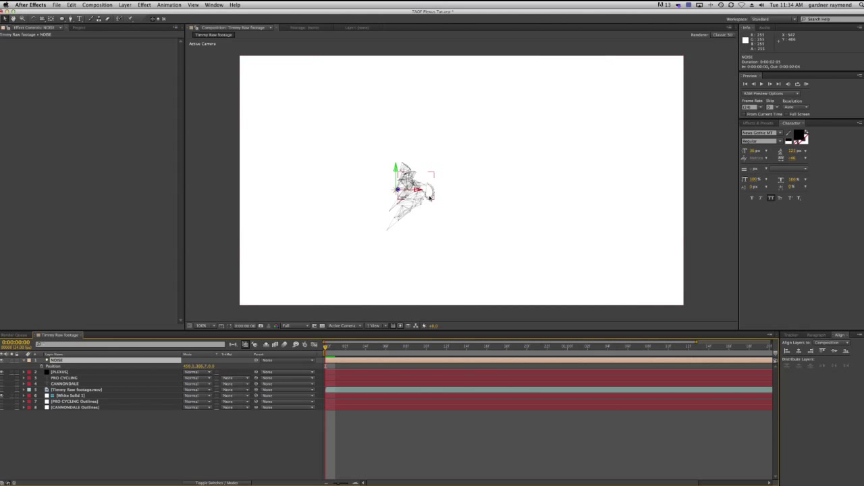
drag(419, 191, 399, 191)
drag(387, 191, 417, 192)
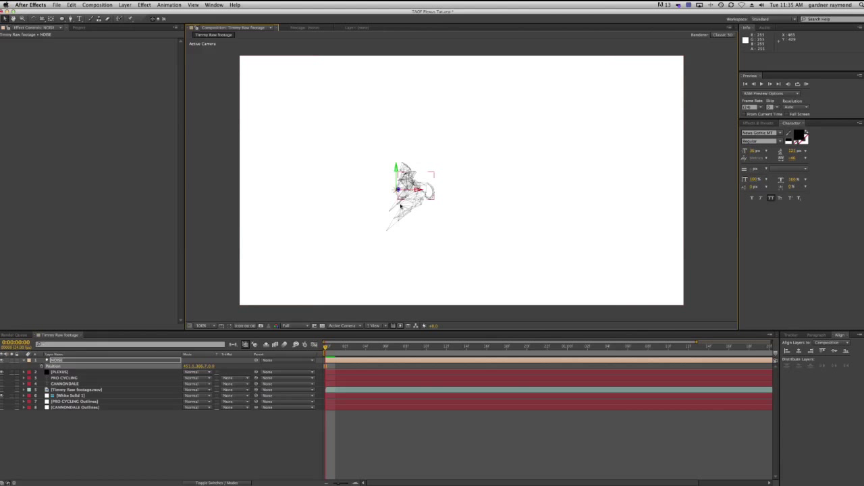
- Try the PLEXUS noise effector on the XY Axis, and switch Apply Noise to Axis to XZ Axis
click(60, 372)
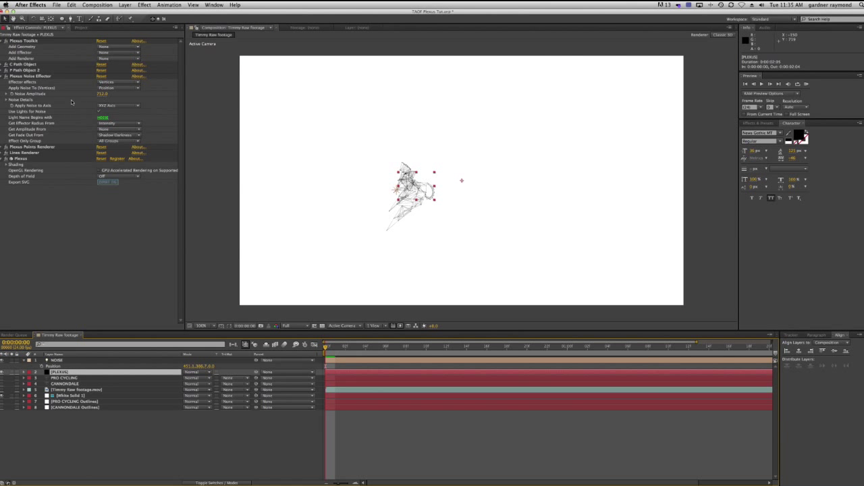
click(119, 106)
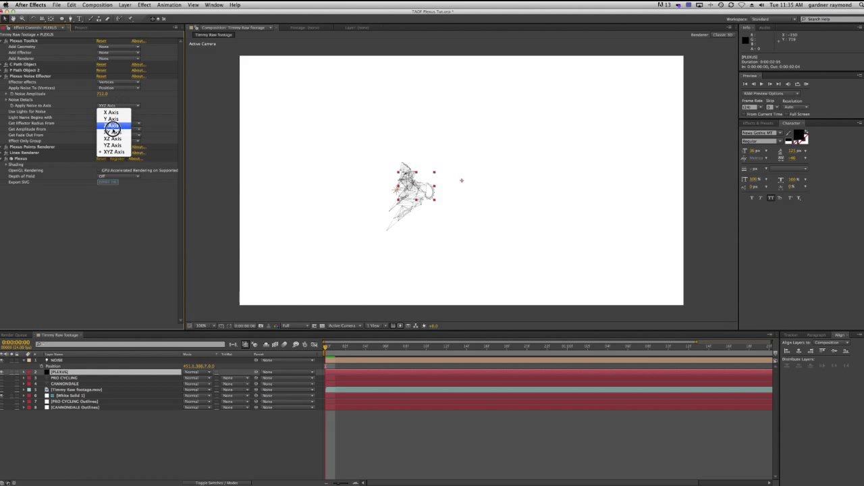
click(114, 133)
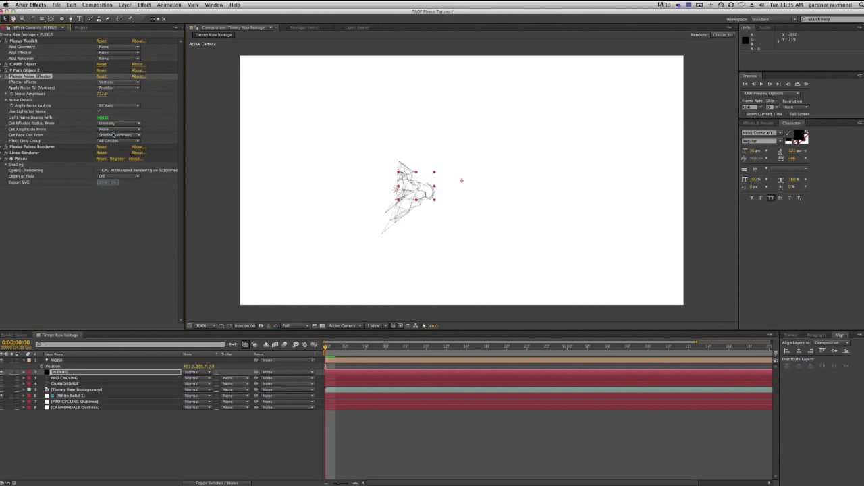
click(120, 106)
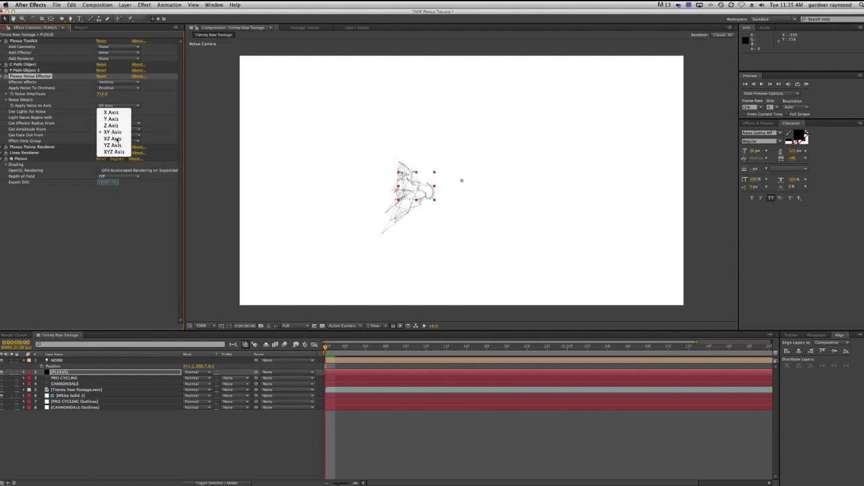
click(117, 138)
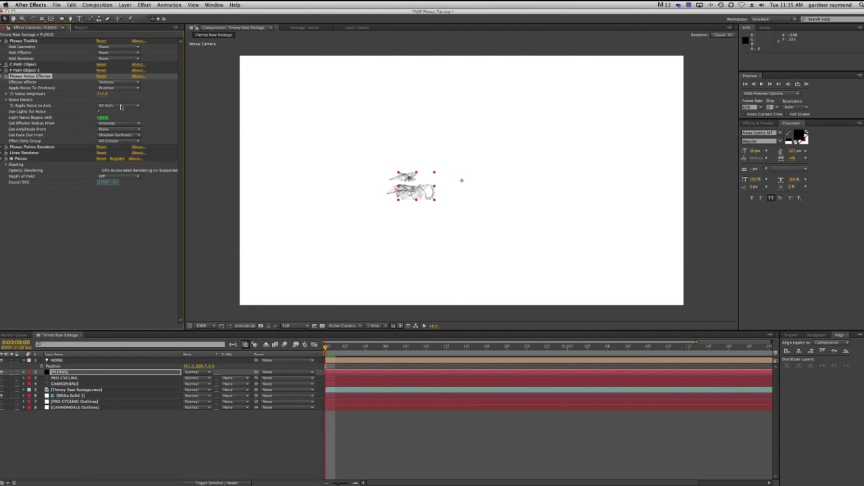
- Try the PLEXUS noise effector on the XY Axis again, and set Apply Noise to Axis to XYZ Axis
click(120, 106)
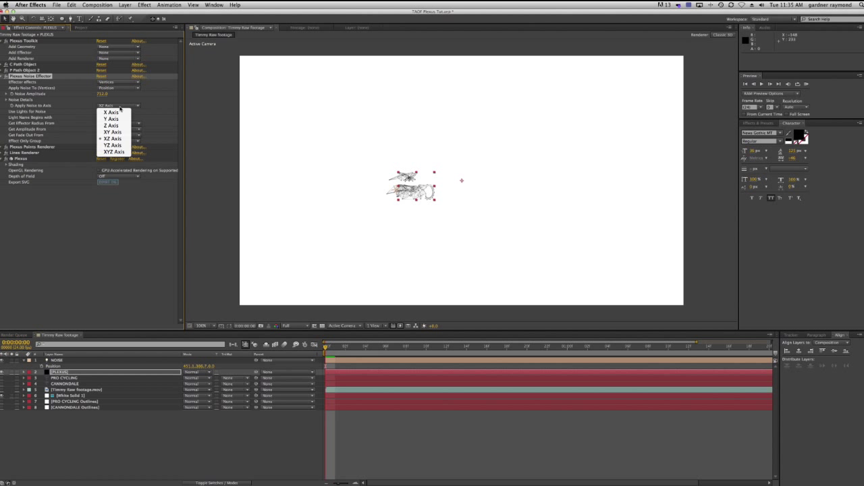
click(112, 132)
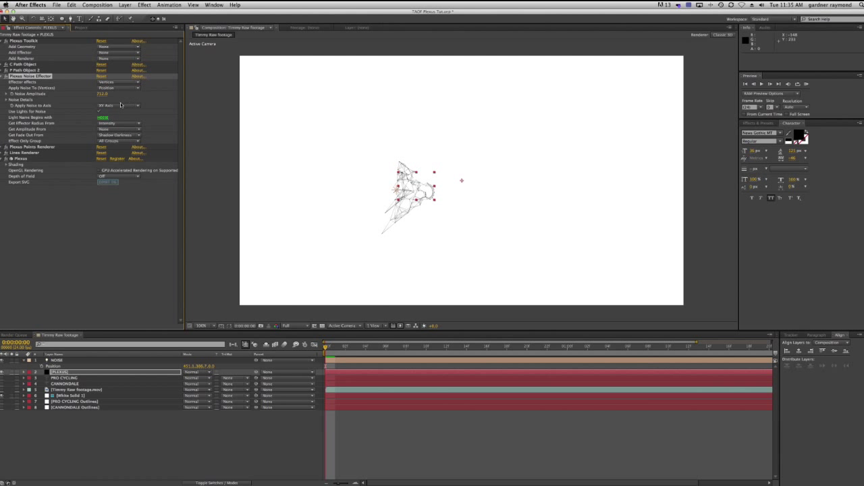
click(120, 105)
click(118, 152)
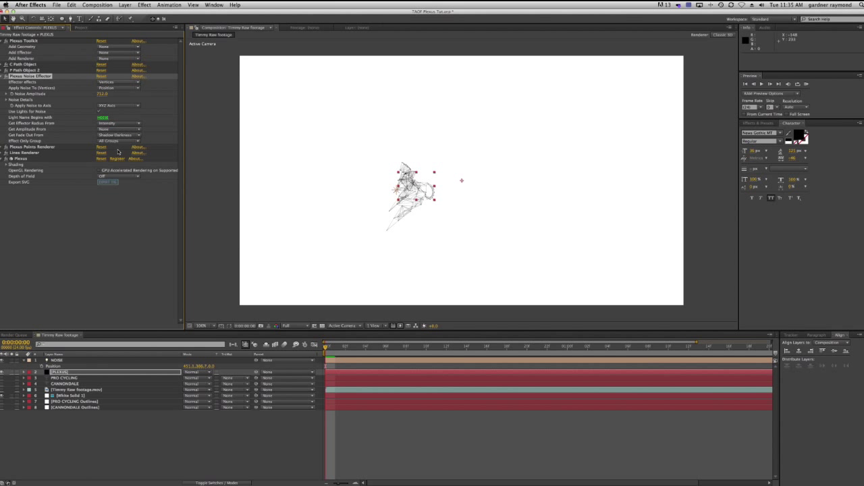
click(124, 106)
click(125, 107)
- Expand the noise effector's Noise Details, try a different noise scale and undo that change
click(6, 99)
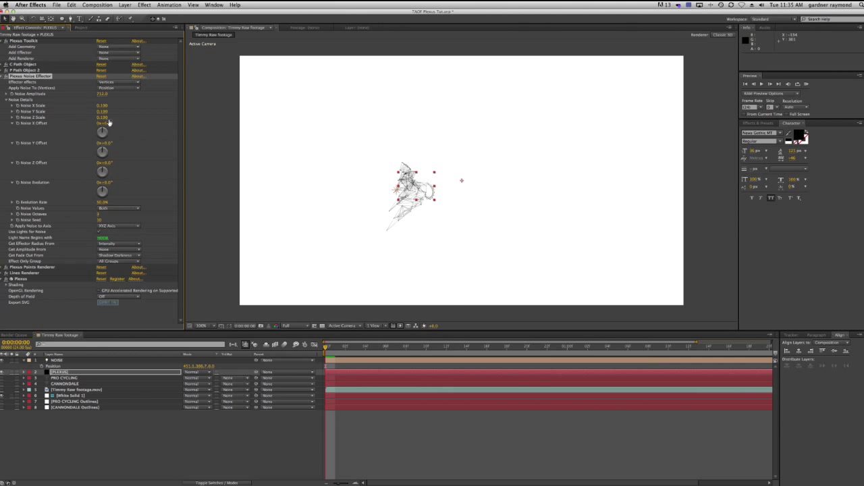
drag(102, 115, 105, 139)
key(super+z)
- Step the PLEXUS effector's Noise Seed upward through successive values to compare the distortion patterns
click(99, 220)
key(Up)
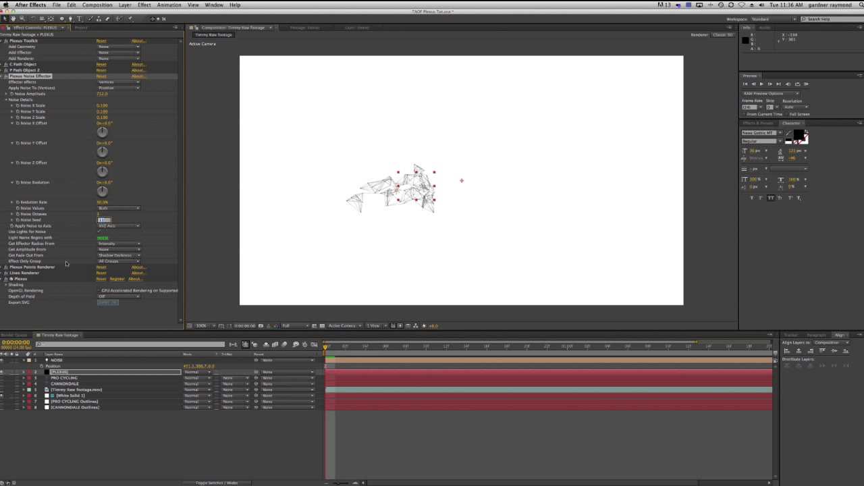
key(Up)
key(Up)
key(Up)
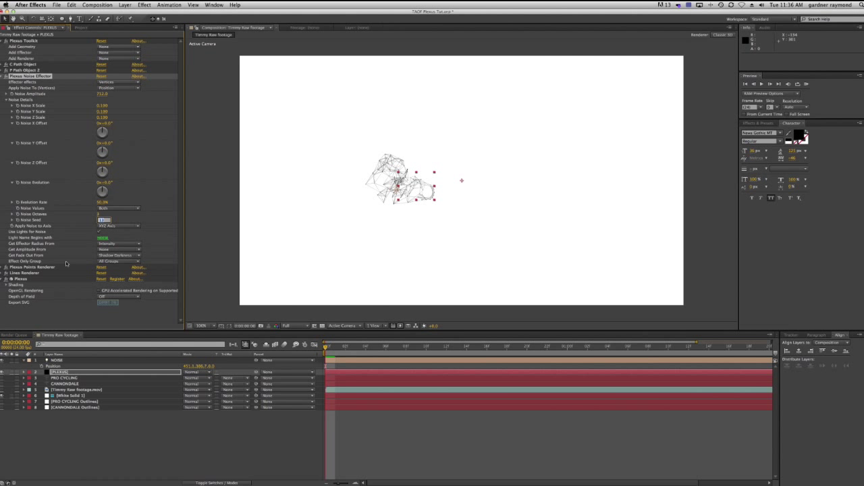
key(Up)
key(Up)
key(Up)
key(Up)
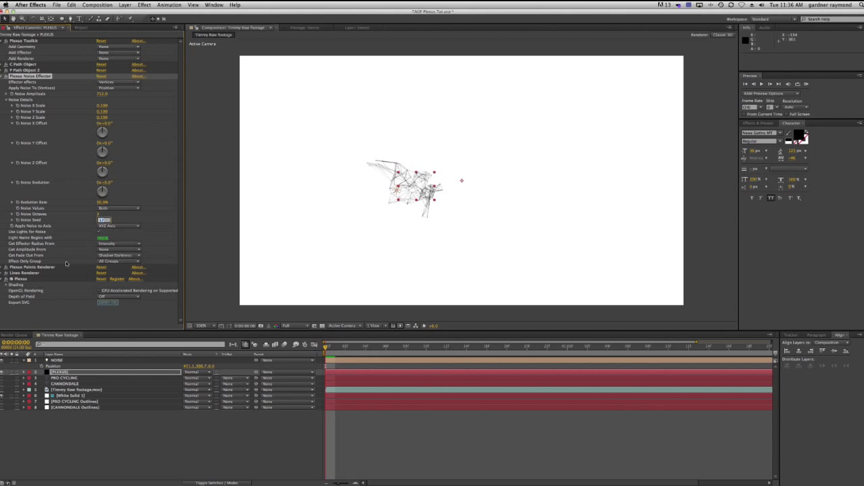
key(Up)
key(Up)
key(Up)
key(Up)
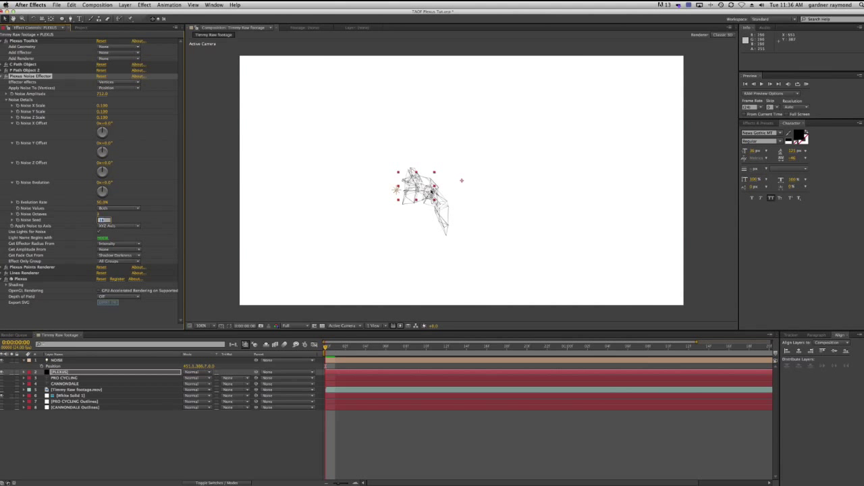
- Show the PRO CYCLING text layer and keep raising the Noise Seed to compare the distortion against the lettering
click(3, 378)
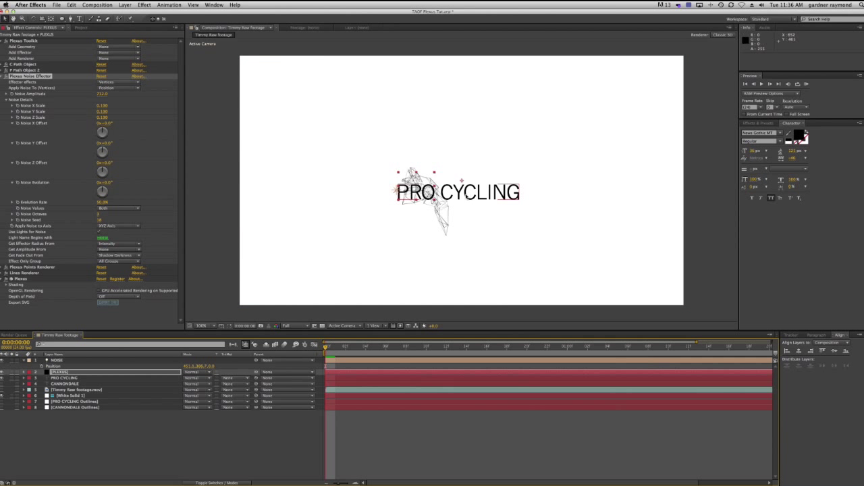
click(99, 221)
key(Up)
key(Up)
key(Up)
key(Up)
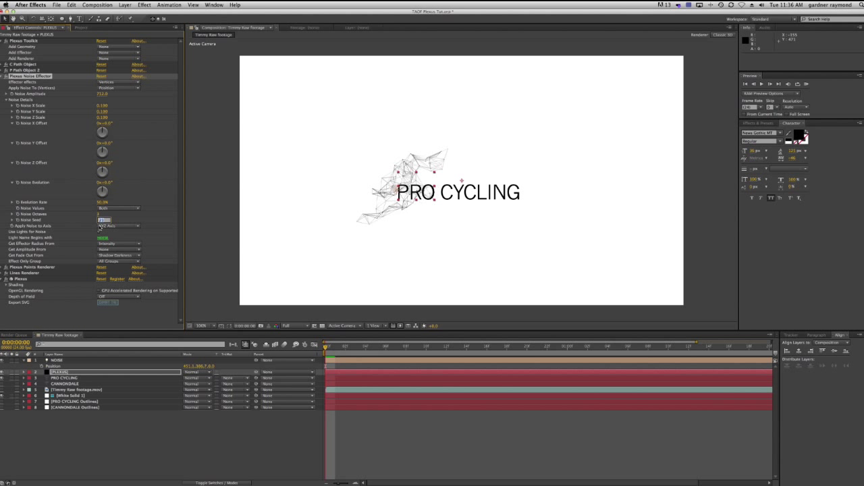
key(Up)
key(Up)
key(Up)
key(Up)
key(Up)
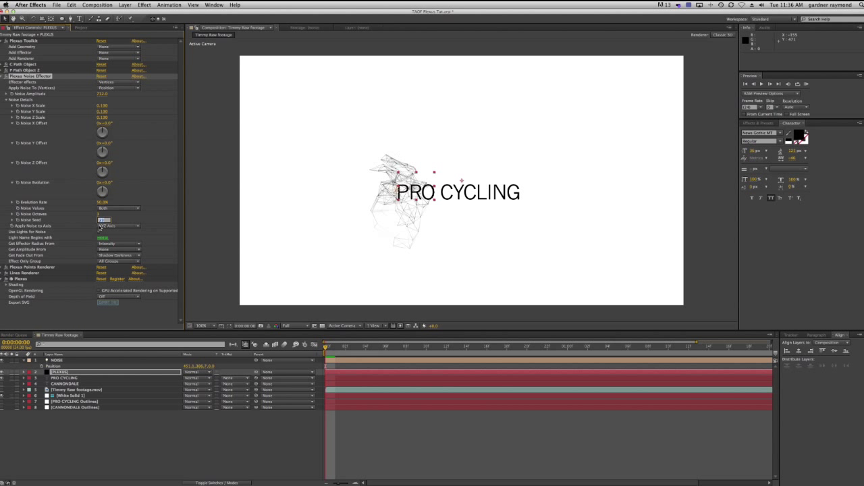
key(Up)
key(Up)
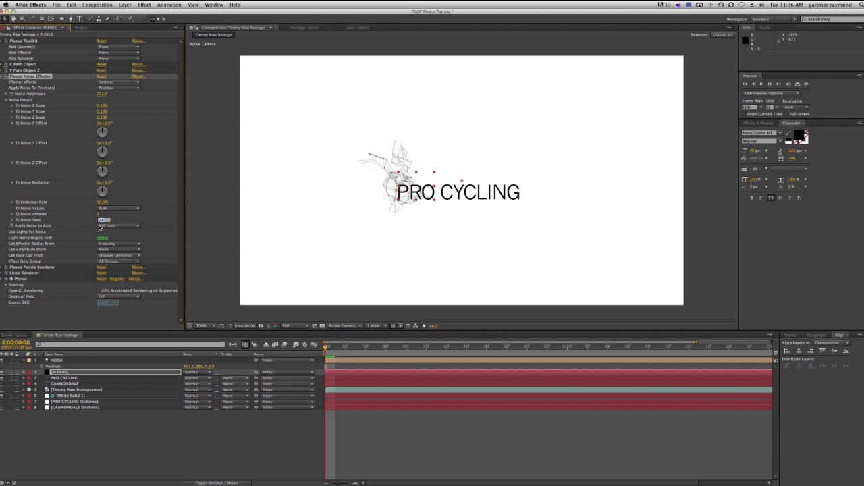
- Set the Noise Seed to 10, hide the PRO CYCLING text layer and deselect all layers
text(10)
key(Return)
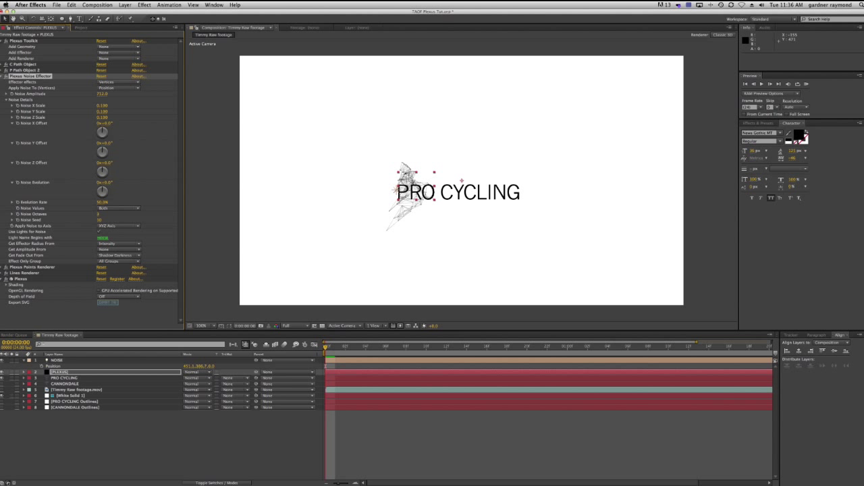
click(3, 378)
click(192, 430)
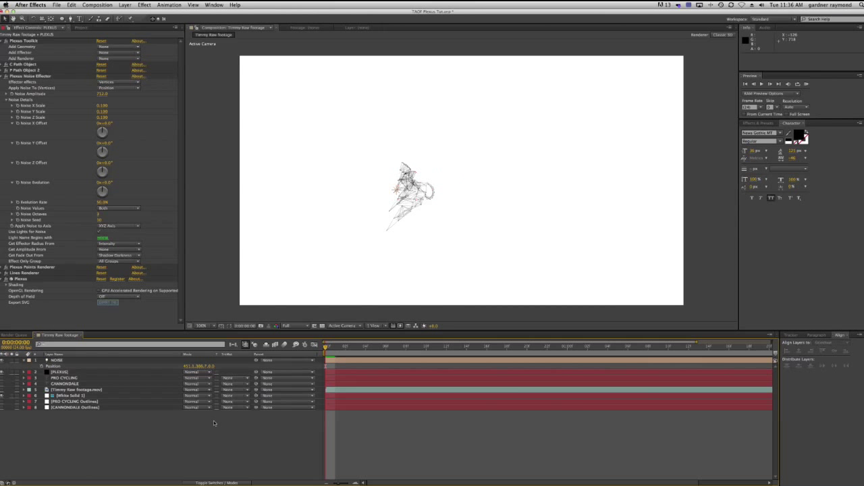
- Keyframe the NOISE light's Position at frame 0, and move the light left to about X 295 at frame 20
click(61, 361)
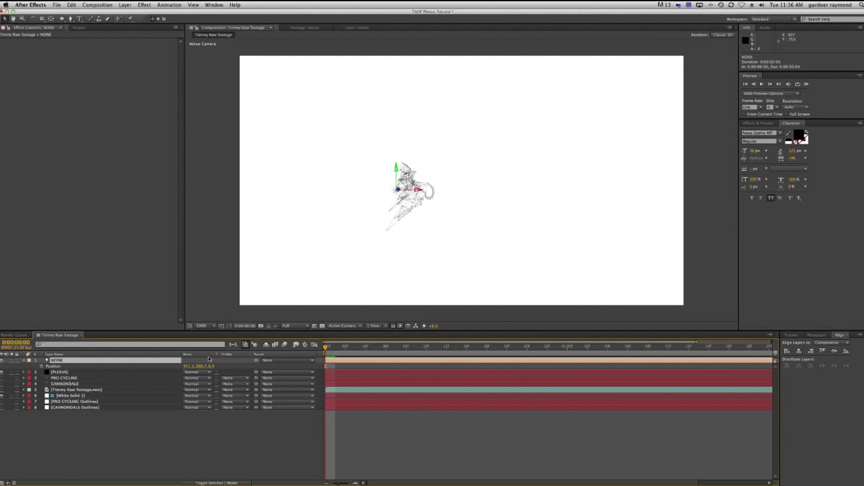
click(46, 365)
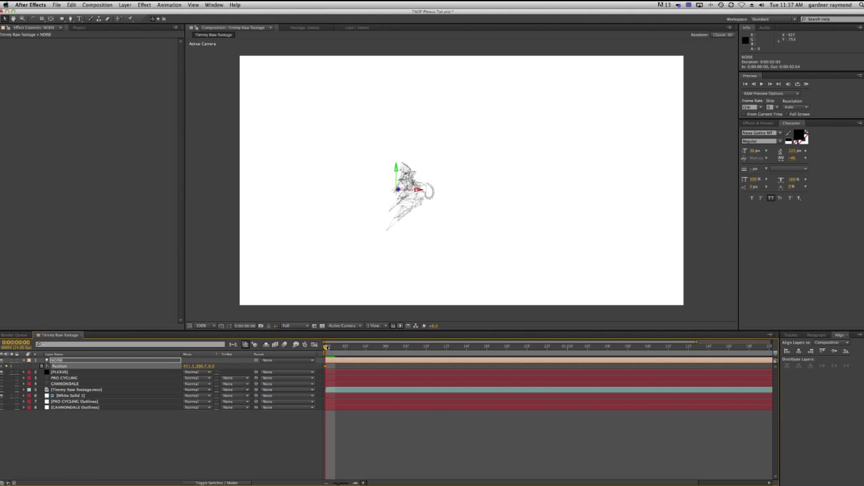
drag(326, 347, 569, 363)
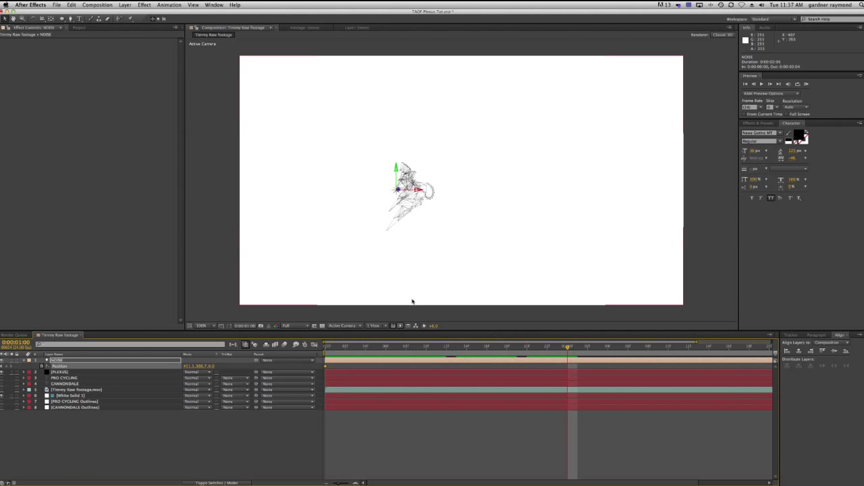
drag(342, 483, 329, 483)
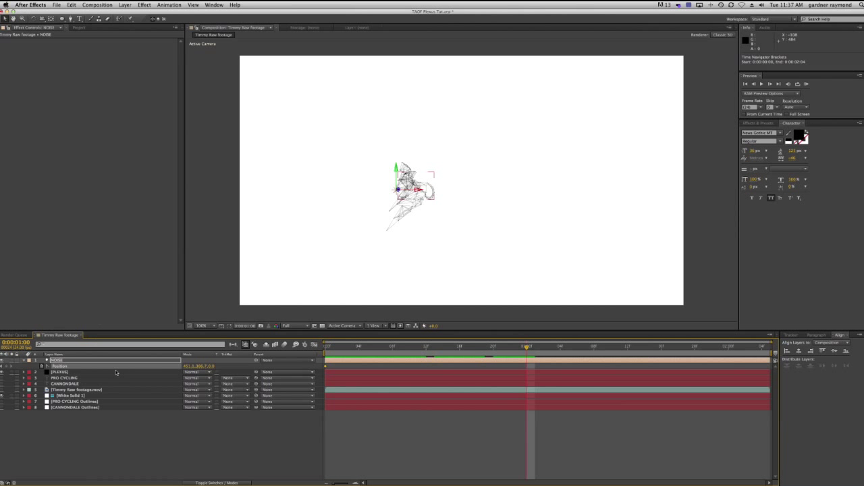
drag(526, 347, 492, 346)
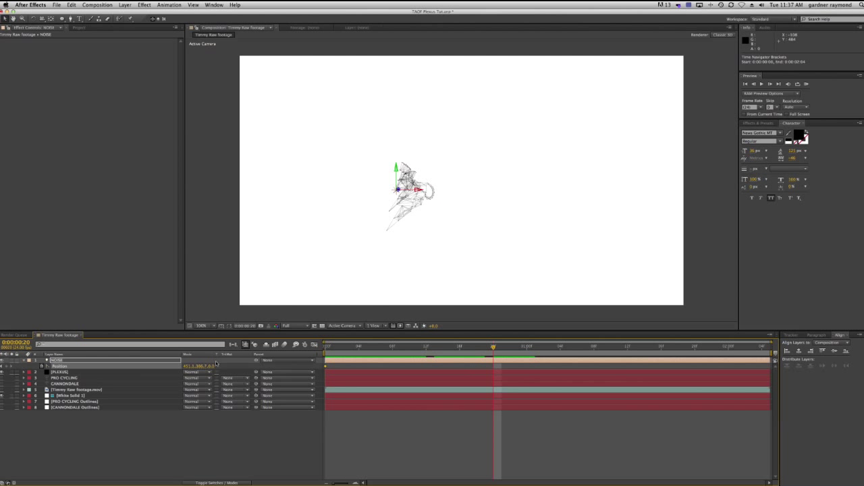
drag(413, 191, 361, 202)
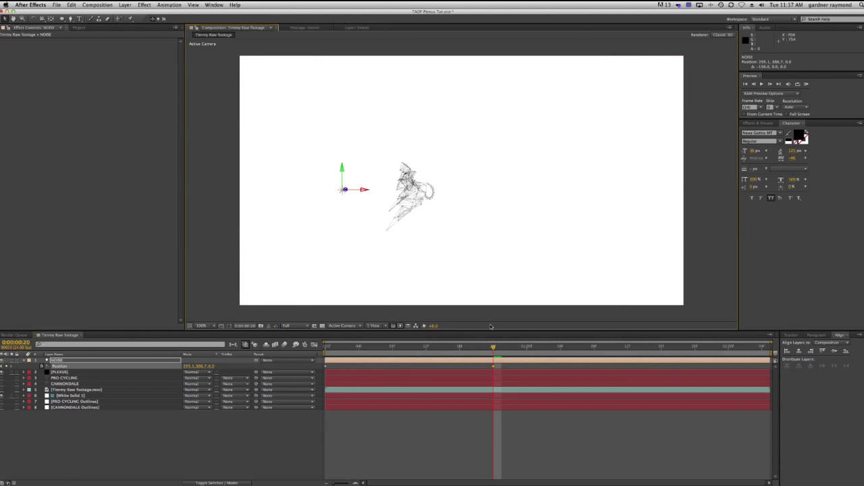
- Scrub and RAM-preview the NOISE light animation to check how the Plexus lettering forms over the first second
drag(494, 347, 326, 347)
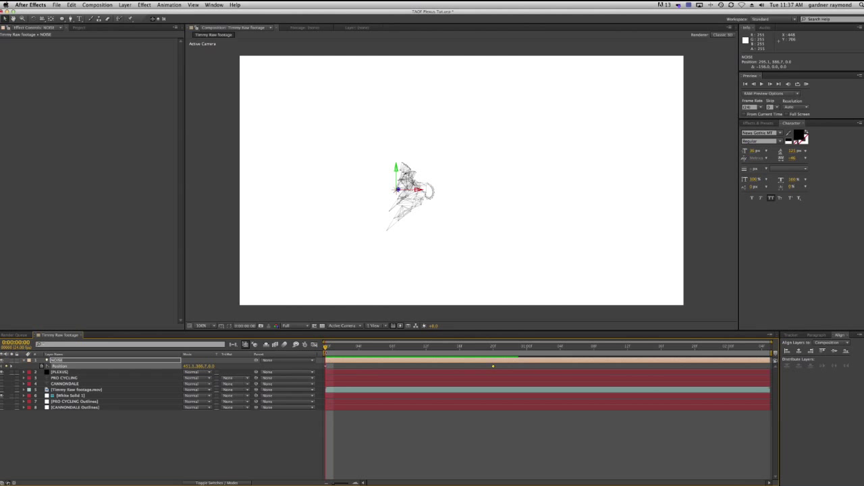
drag(326, 347, 441, 353)
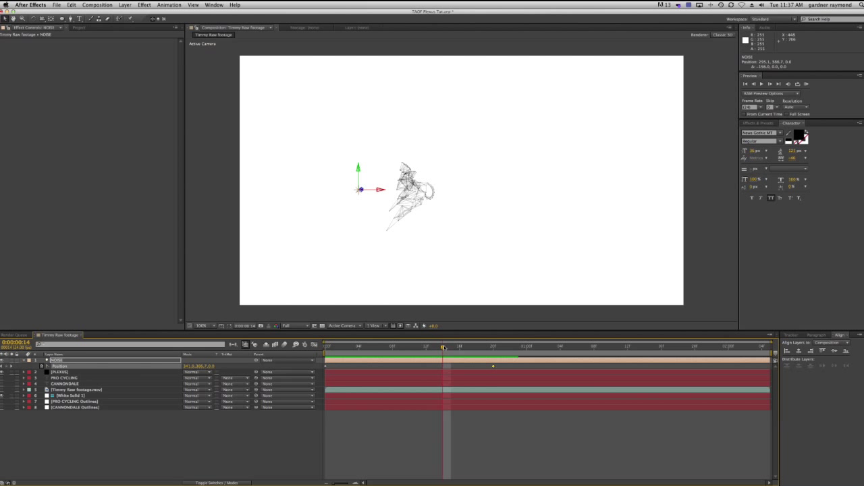
key(KP_0)
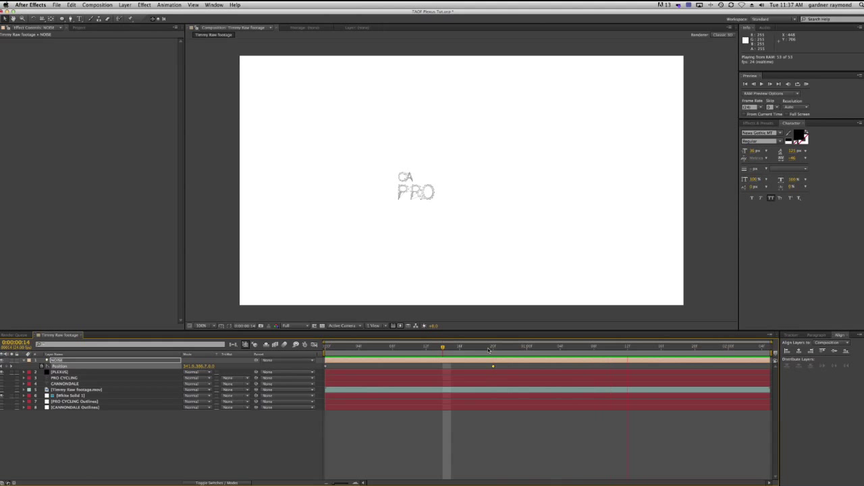
key(space)
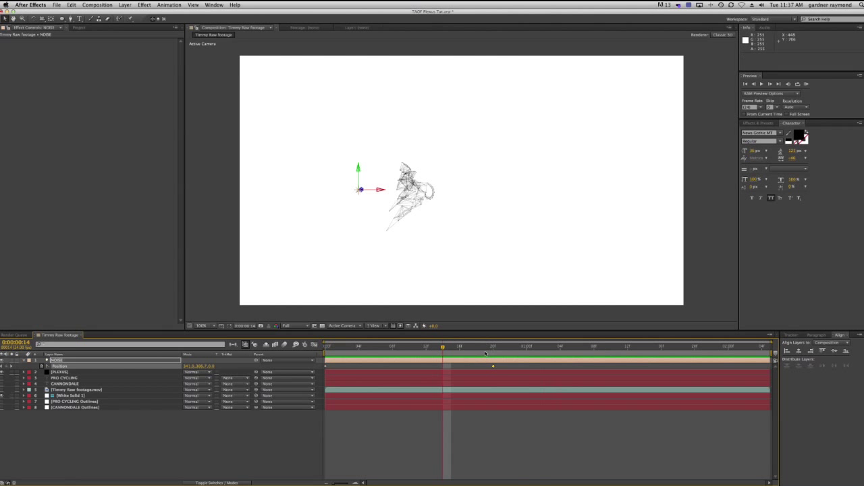
drag(452, 349, 527, 352)
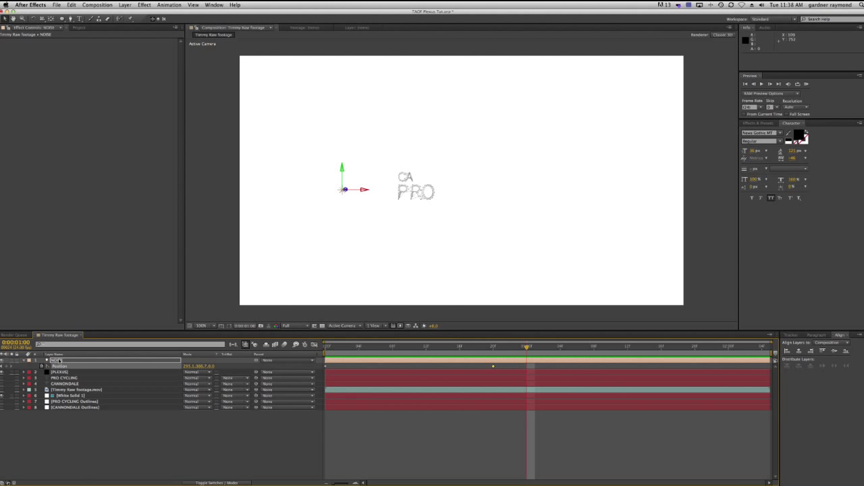
- Show the PRO CYCLING and CANNONDALE text layers, and pre-compose the NOISE and PLEXUS layers as Plexus PreComp 1
drag(2, 378, 2, 384)
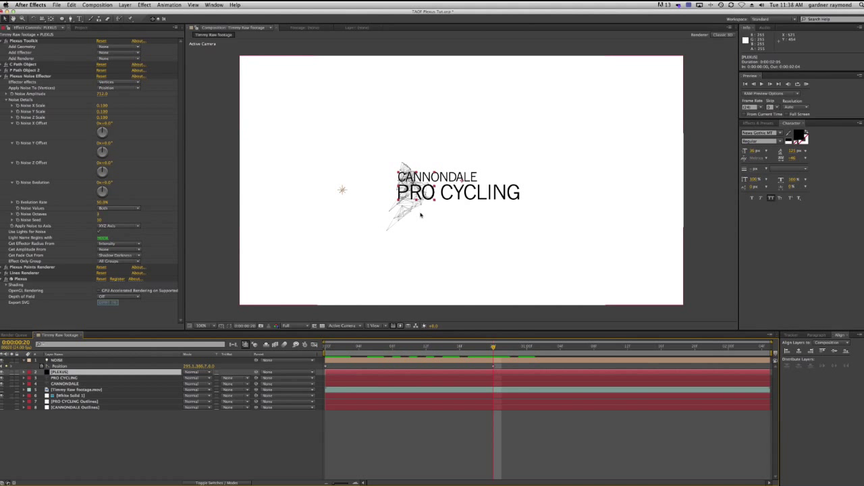
shift+click(56, 361)
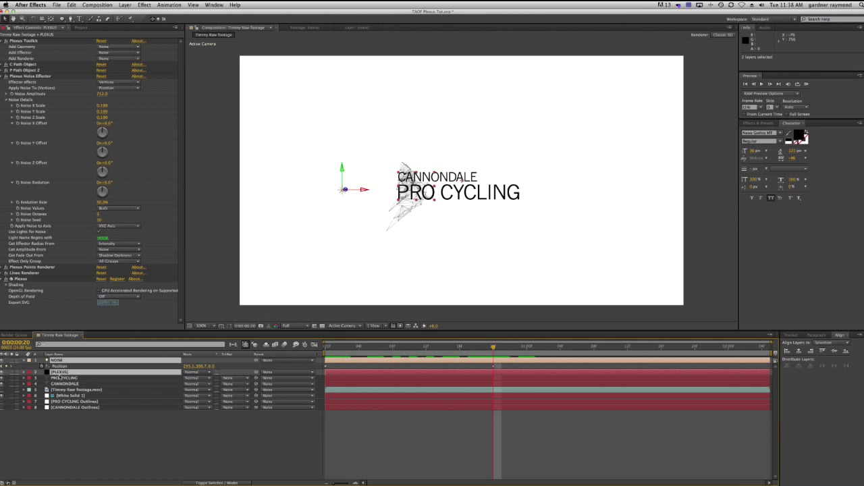
key(Return)
key(super+shift+c)
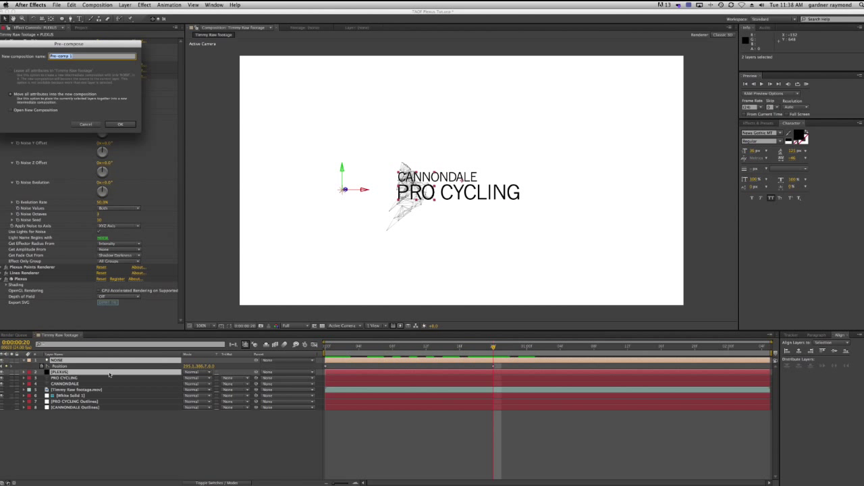
text(Plexus)
key(Return)
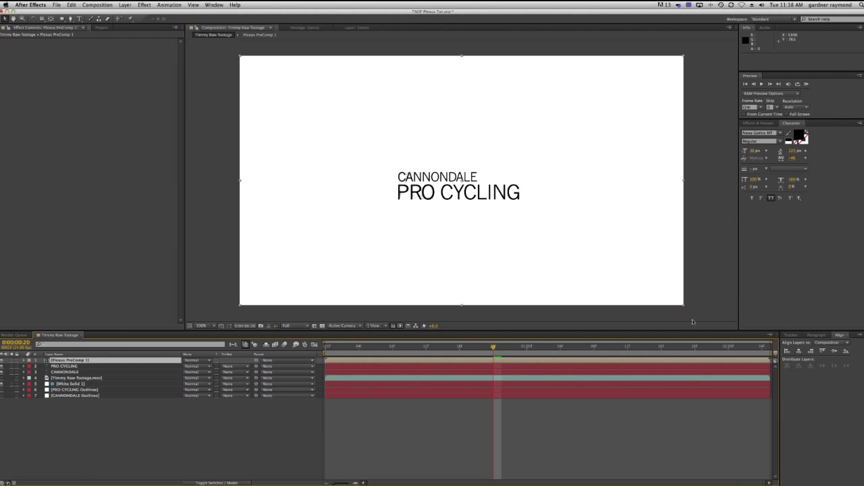
- At frame 0, draw a closed, curved Pen mask on the PRO CYCLING layer that reveals only PRO up to the middle of the O
drag(499, 347, 303, 349)
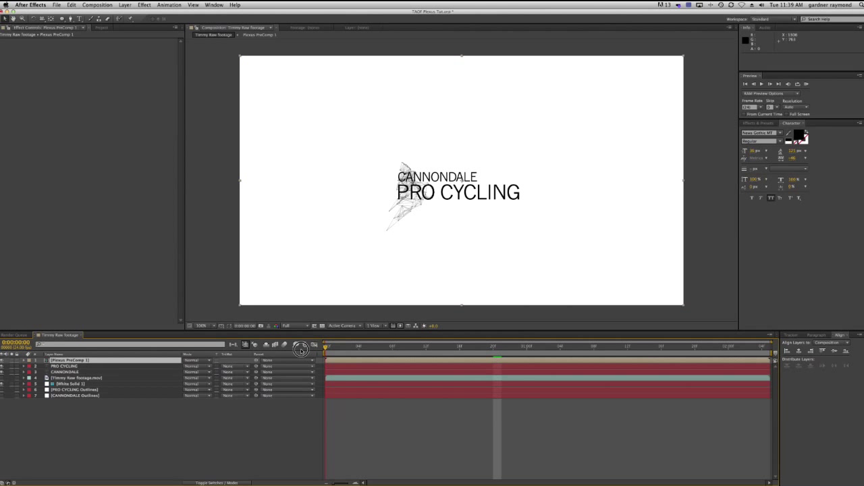
click(85, 416)
click(62, 367)
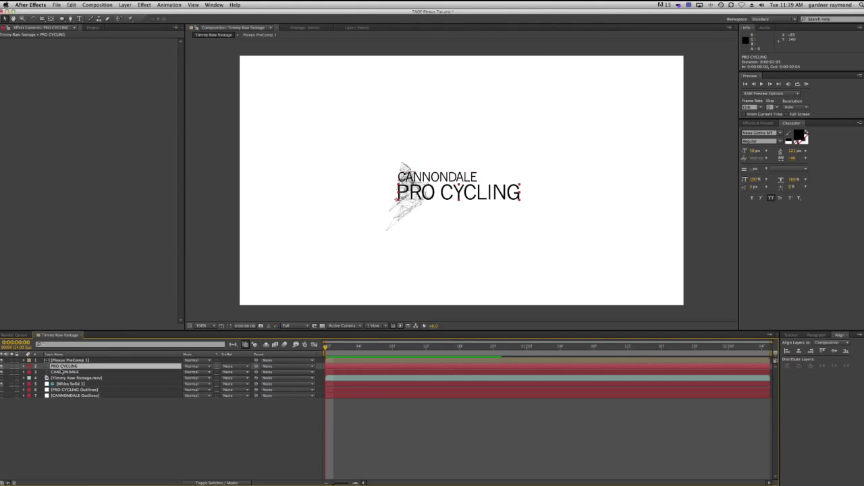
click(64, 372)
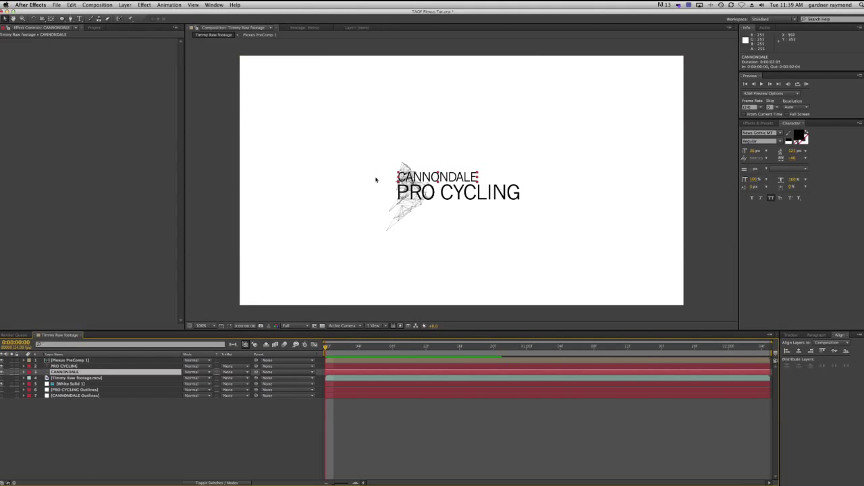
click(64, 366)
click(71, 19)
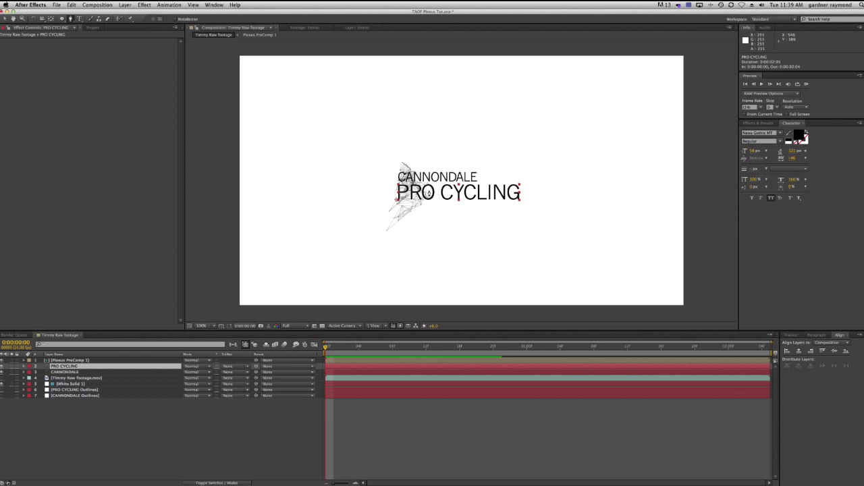
drag(427, 191, 427, 228)
click(359, 295)
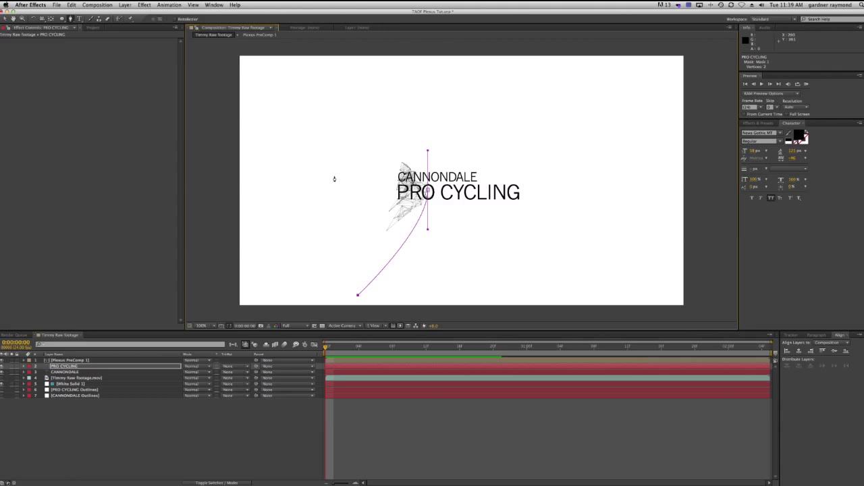
click(323, 96)
click(427, 190)
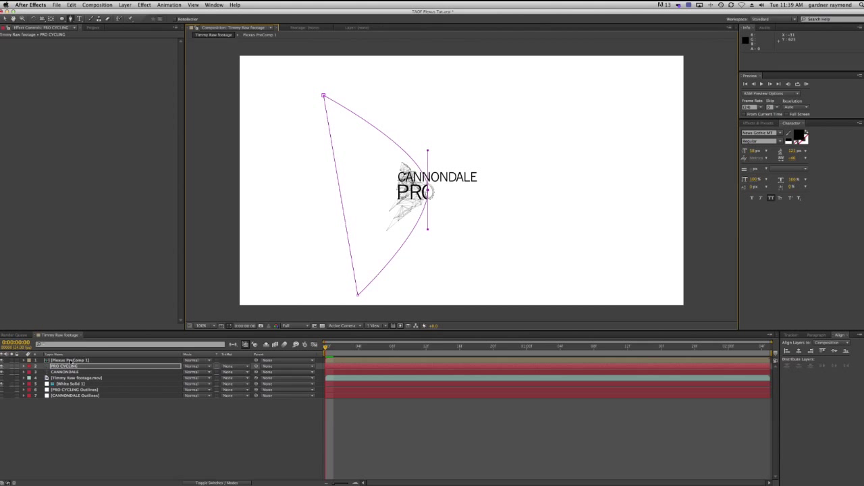
- Feather the PRO CYCLING mask by 5 pixels and shift the whole mask about 10 pixels right over the O
click(162, 368)
key(f)
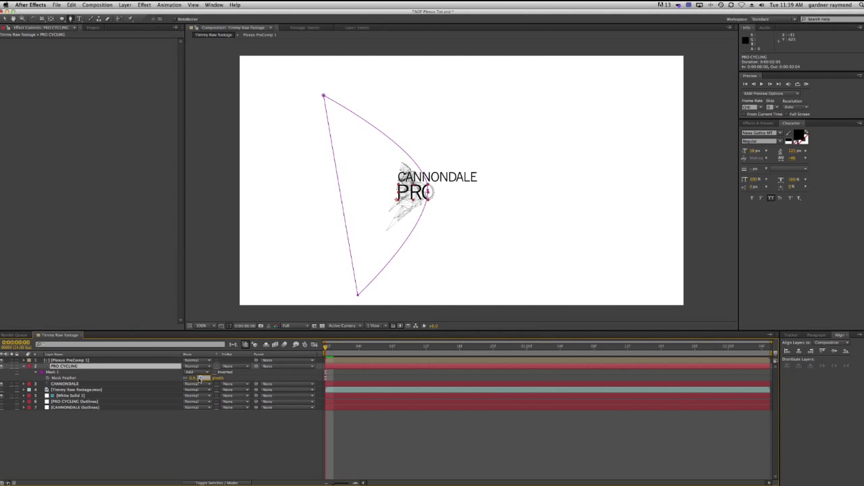
key(Return)
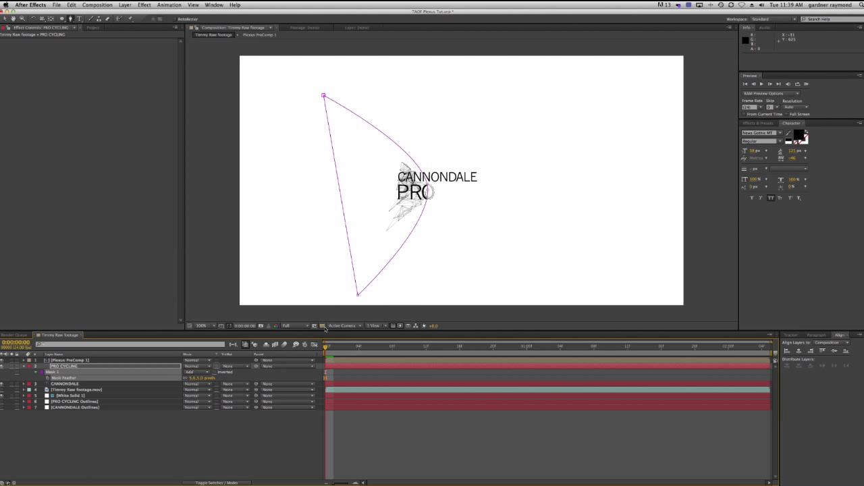
key(v)
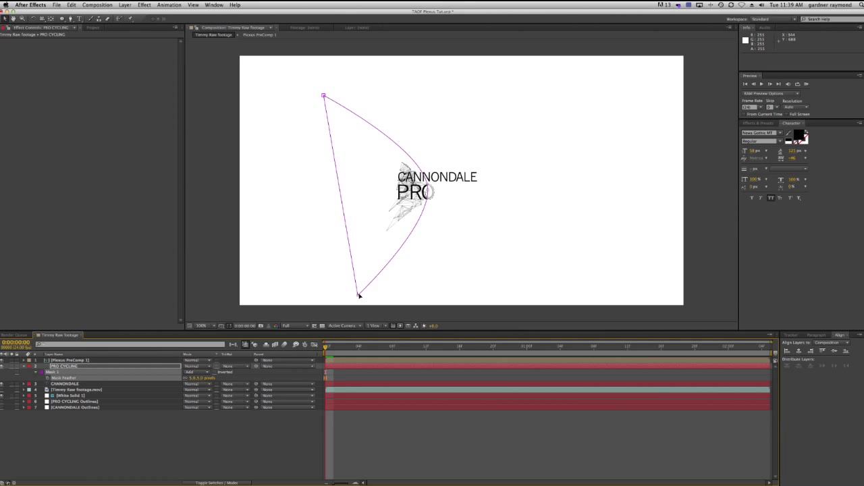
double_click(359, 295)
drag(372, 263, 379, 263)
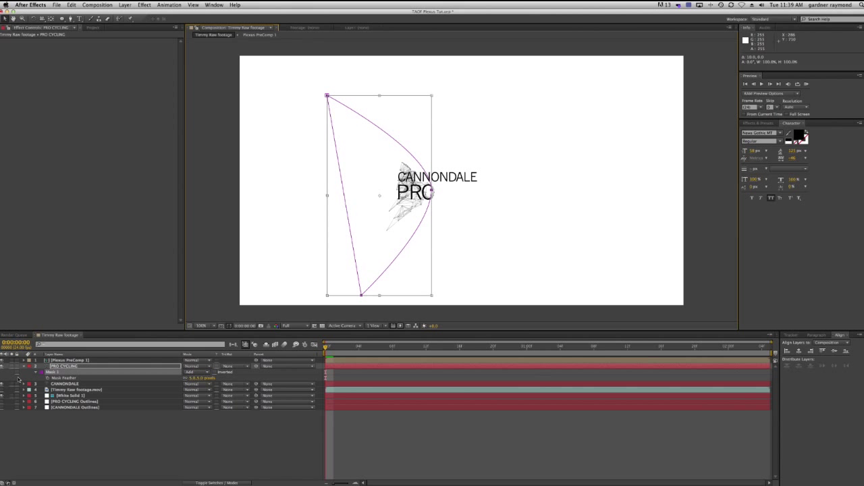
- Keyframe the PRO CYCLING Mask Path at frame 0, and move the mask left clear of the lettering at frame 13
click(61, 366)
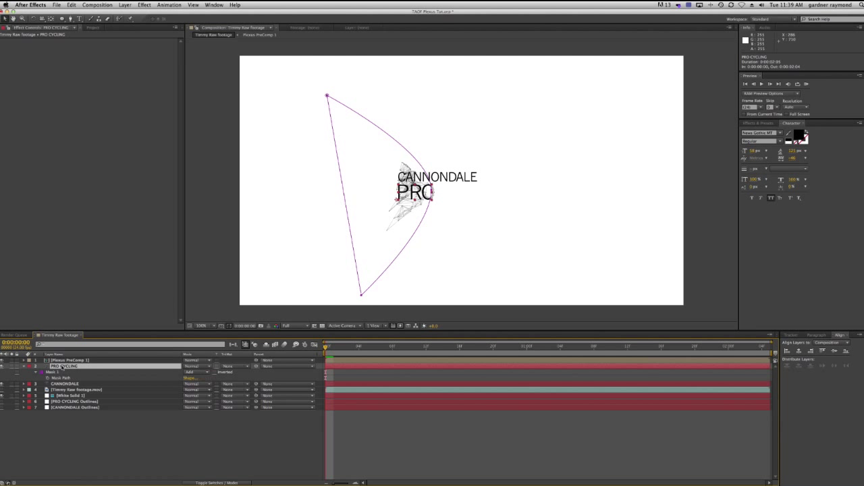
click(48, 378)
drag(326, 348, 429, 353)
double_click(427, 206)
drag(407, 212, 371, 215)
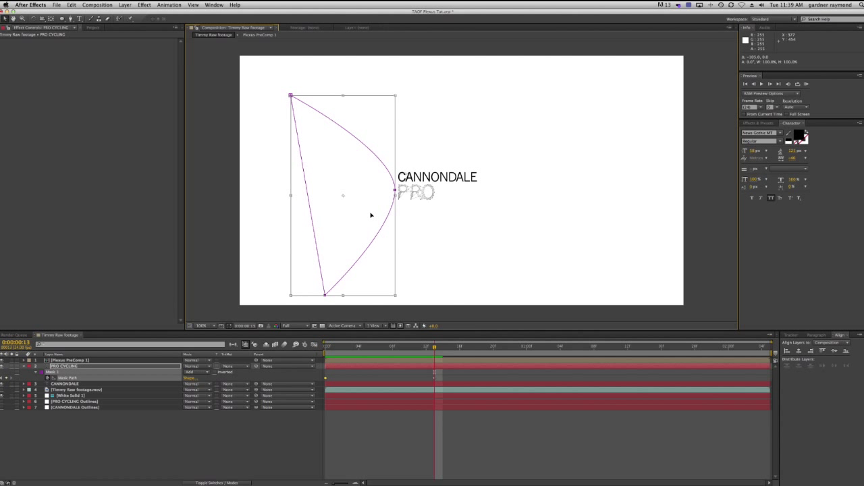
key(Return)
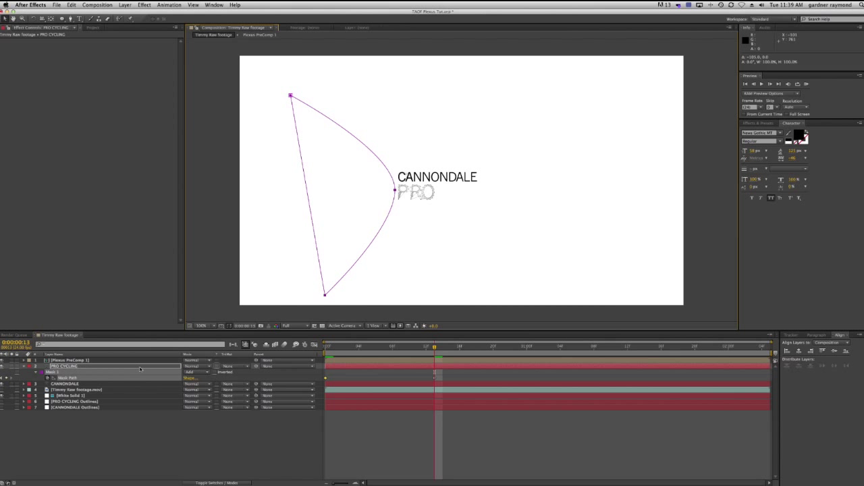
- Set the PRO CYCLING mask mode to Subtract and return to frame 0 with nothing selected
click(190, 372)
click(197, 386)
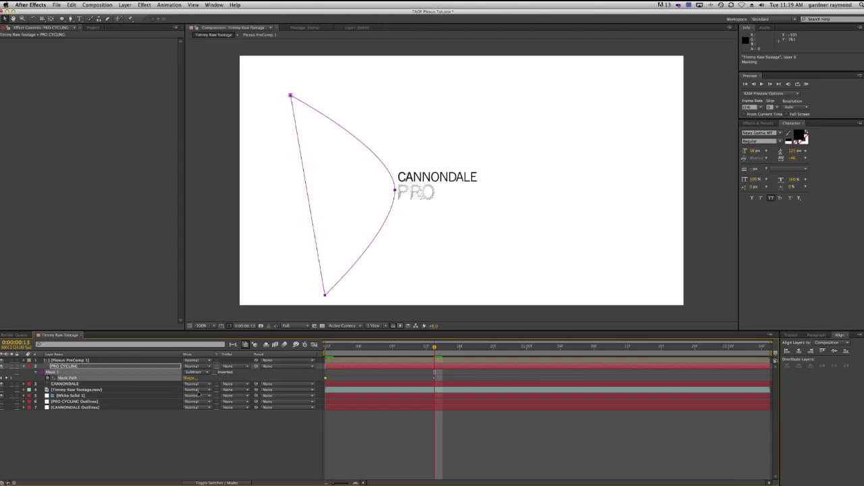
drag(435, 348, 320, 349)
key(shift+super+a)
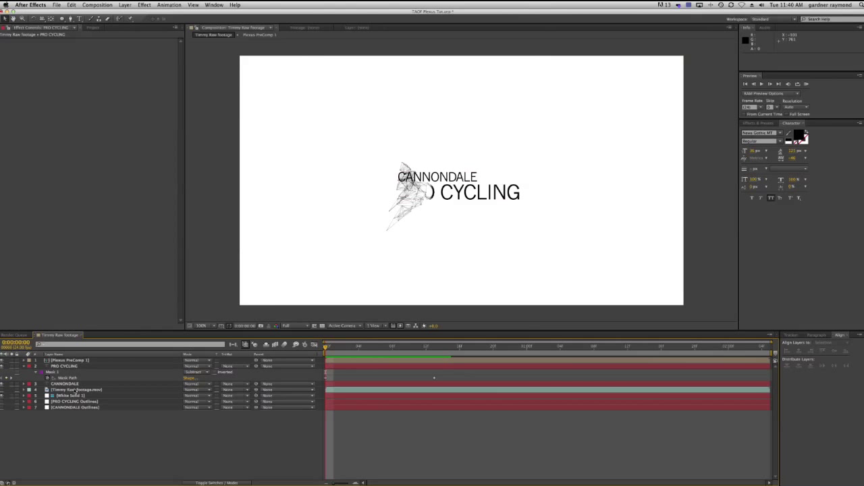
- Draw a closed, curved Pen mask over the first letters of the CANNONDALE layer at frame 0, and nudge it left to end at the A
click(65, 384)
click(71, 19)
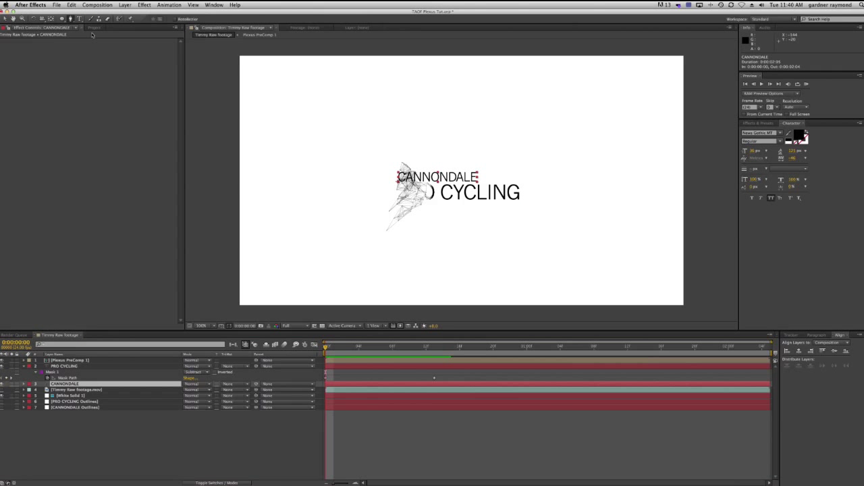
click(417, 177)
click(372, 246)
click(368, 129)
click(417, 176)
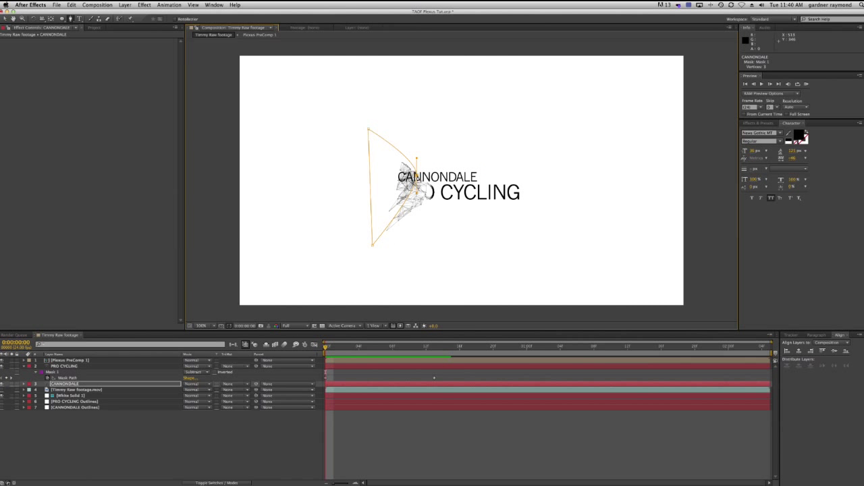
key(v)
double_click(417, 177)
drag(412, 185, 406, 187)
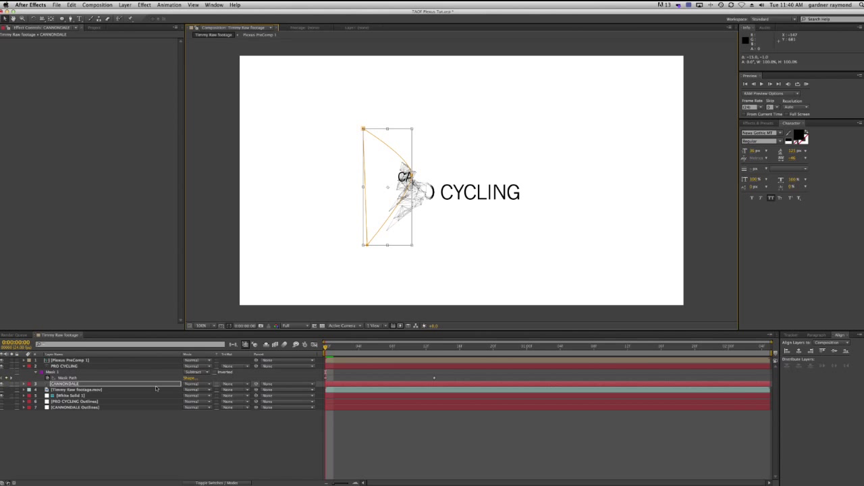
- Set the CANNONDALE mask mode to Subtract and its Mask Feather to 5 pixels
key(super+v)
click(196, 389)
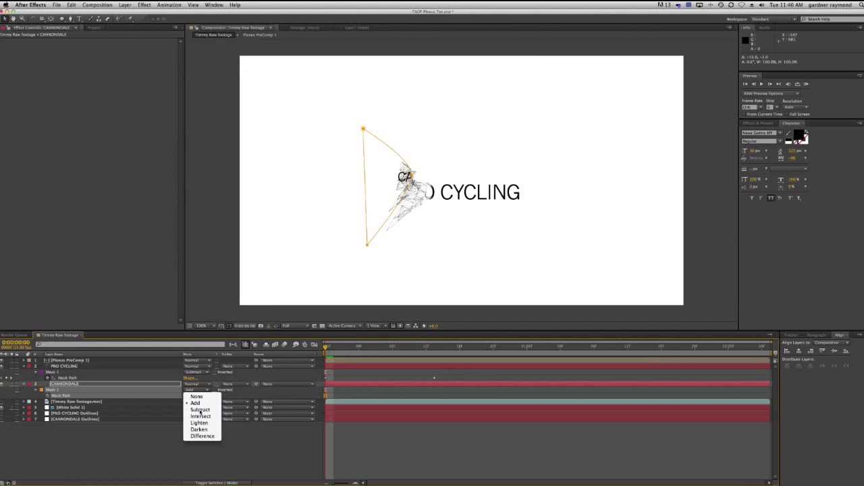
click(199, 411)
key(shift+f)
click(200, 402)
text(5)
key(Return)
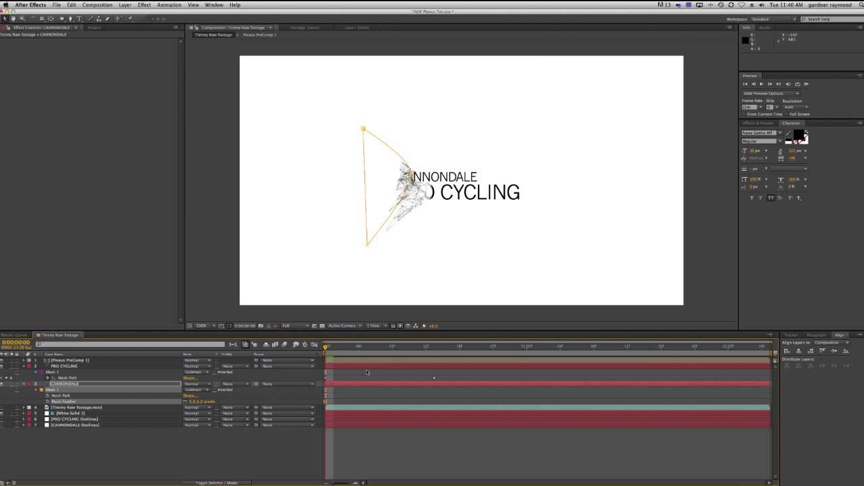
- Keyframe the CANNONDALE Mask Path at frame 0, and move the mask about 44 pixels left, clear of the word, at frame 11
click(47, 396)
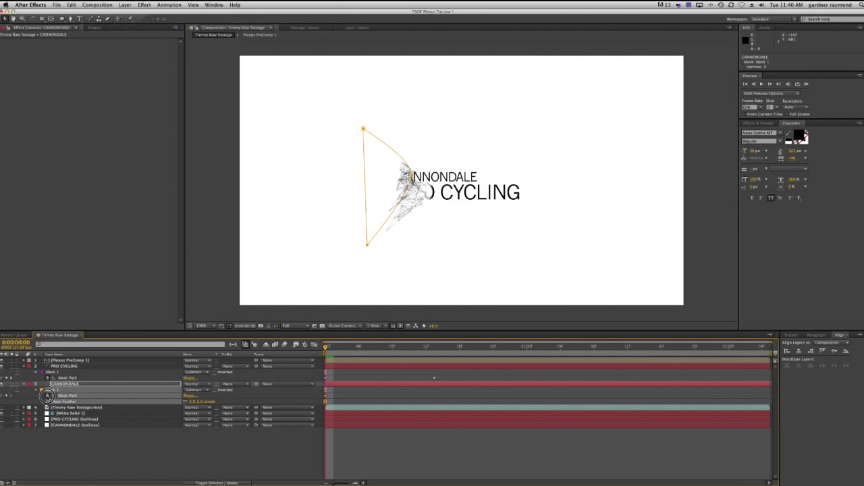
drag(326, 348, 418, 354)
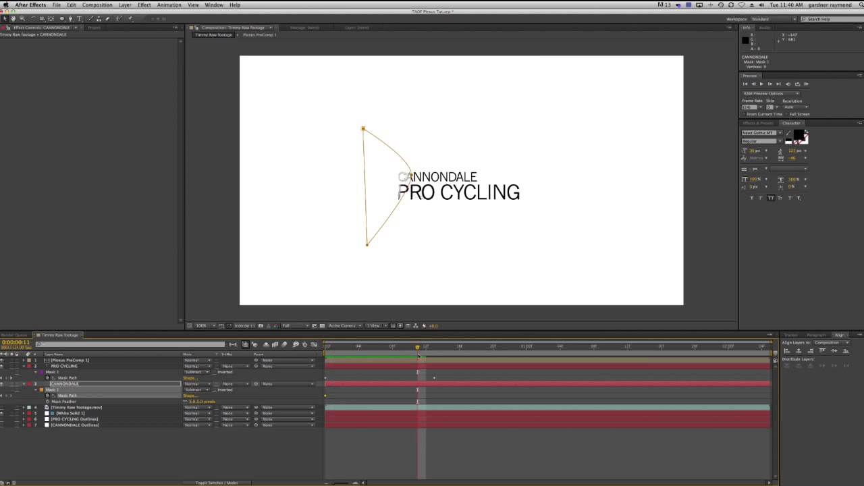
double_click(411, 177)
drag(392, 195, 378, 196)
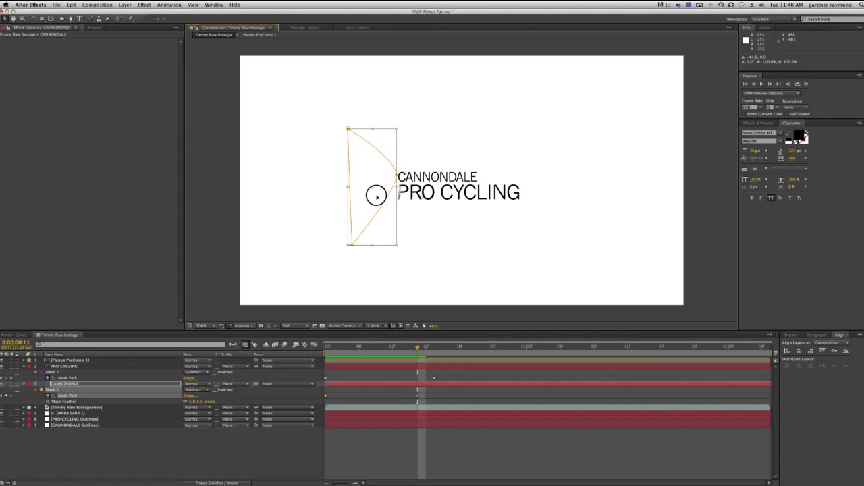
click(427, 314)
- Magnify the title to 200% and scrub frames 9 to 11 to check how the text masks meet the Plexus lines
mouse_move(418, 348)
mouse_down()
mouse_move(368, 348)
mouse_move(405, 349)
mouse_up()
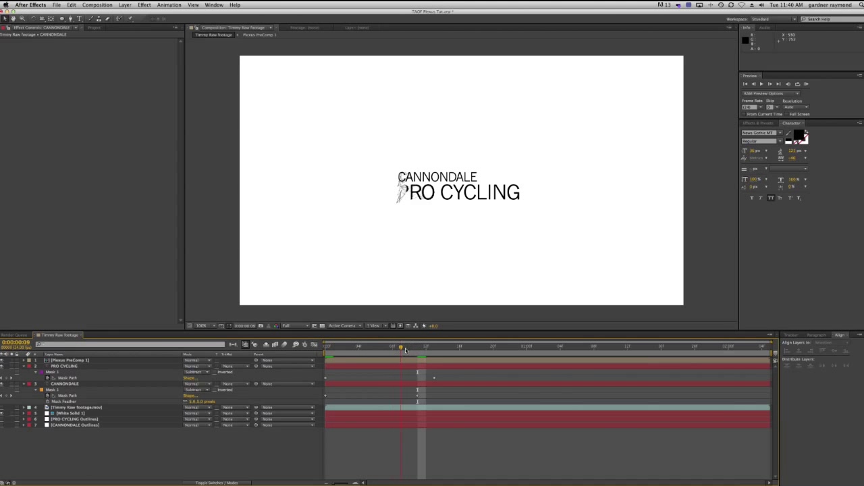
key(z)
click(411, 209)
drag(534, 174, 418, 233)
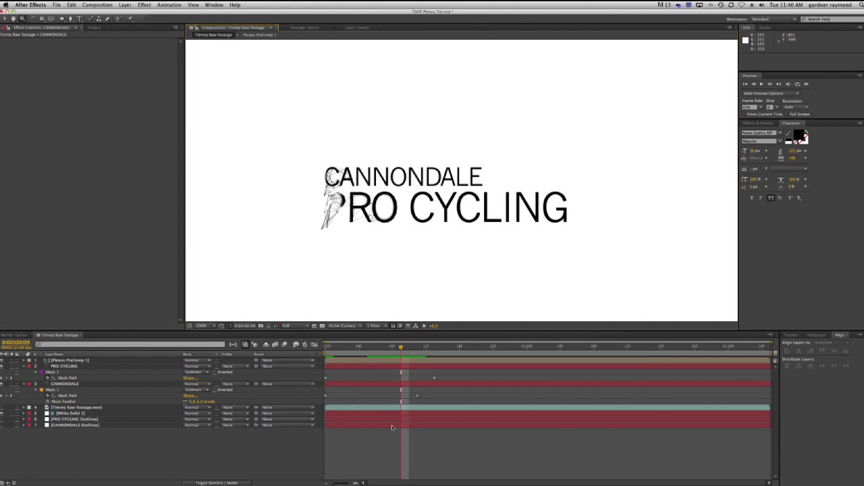
mouse_move(401, 348)
mouse_down()
mouse_move(425, 349)
mouse_move(365, 350)
mouse_move(410, 350)
mouse_up()
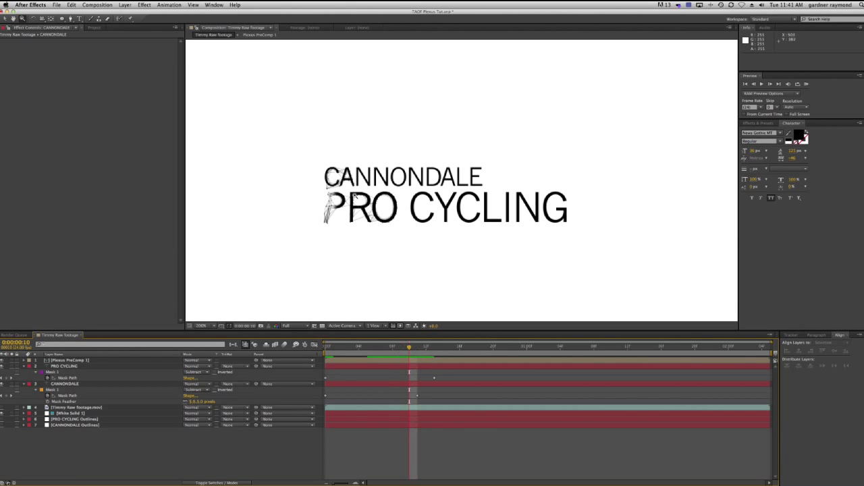
drag(412, 349, 417, 348)
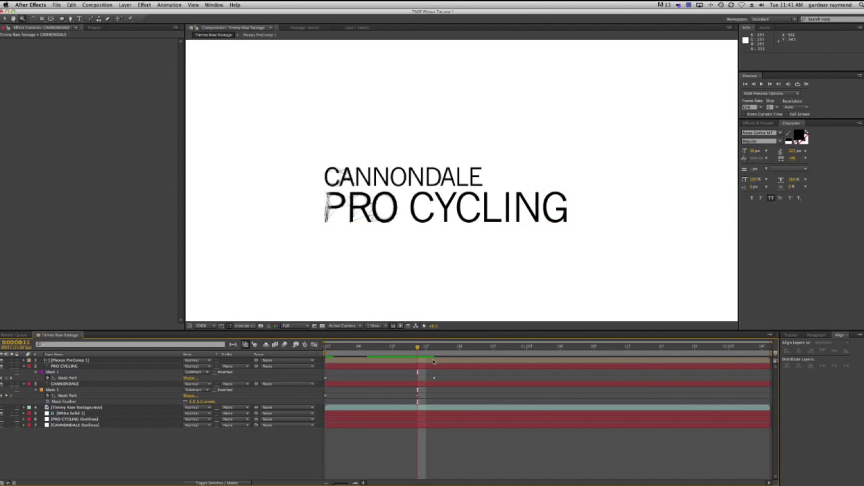
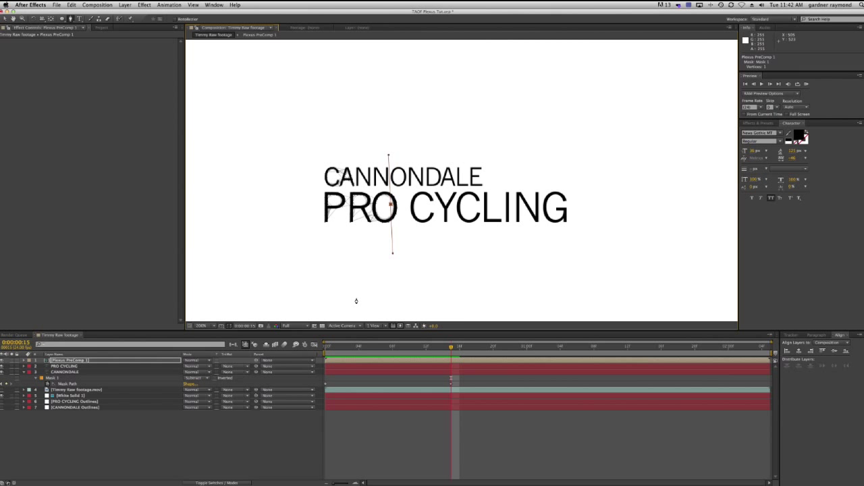
- Complete the closed Plexus PreComp 1 mask with a curved edge at the O and a step between the two text lines
click(270, 315)
click(260, 89)
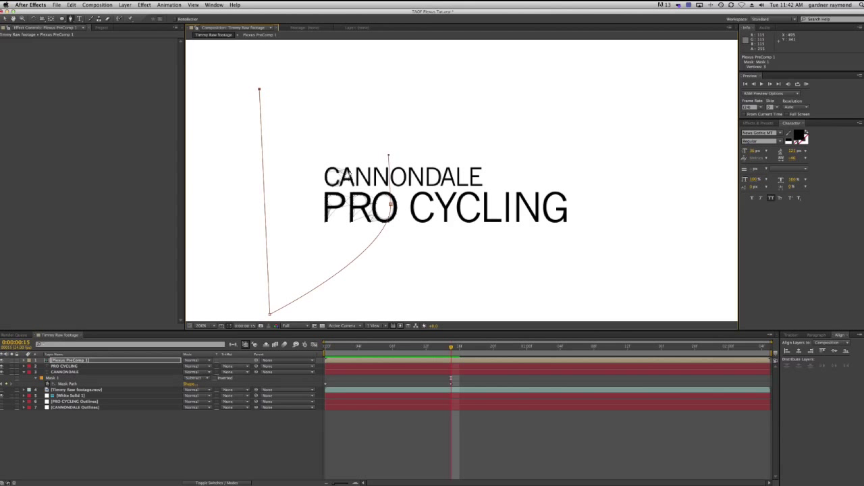
drag(351, 169, 352, 180)
click(350, 185)
click(387, 188)
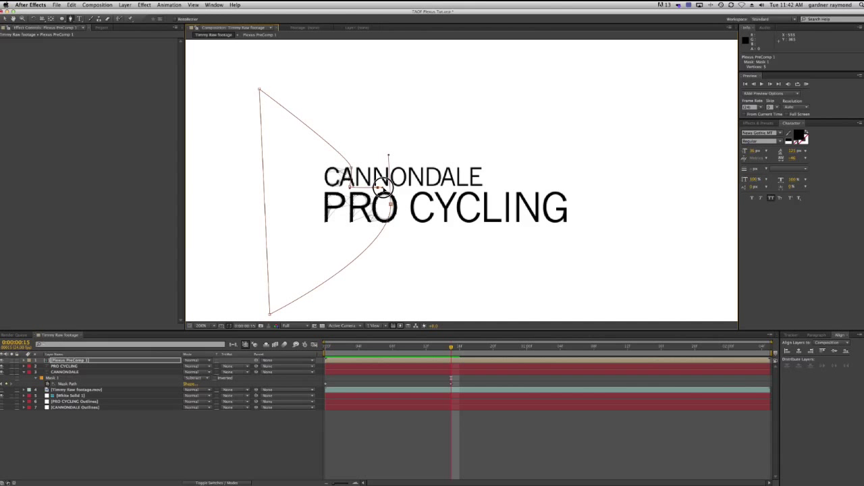
click(390, 205)
mouse_move(389, 156)
mouse_down()
mouse_move(390, 188)
mouse_move(351, 188)
mouse_move(365, 169)
mouse_move(370, 190)
mouse_move(374, 156)
mouse_up()
drag(368, 187, 385, 189)
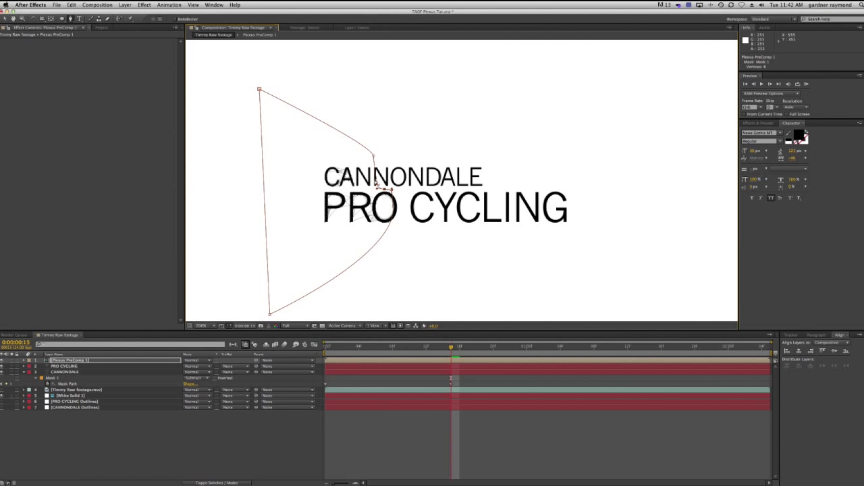
- At frame 0, reshape the Plexus PreComp 1 mask's upper corners and step so it encloses the wireframe and stays close to the first letters
drag(451, 348, 308, 345)
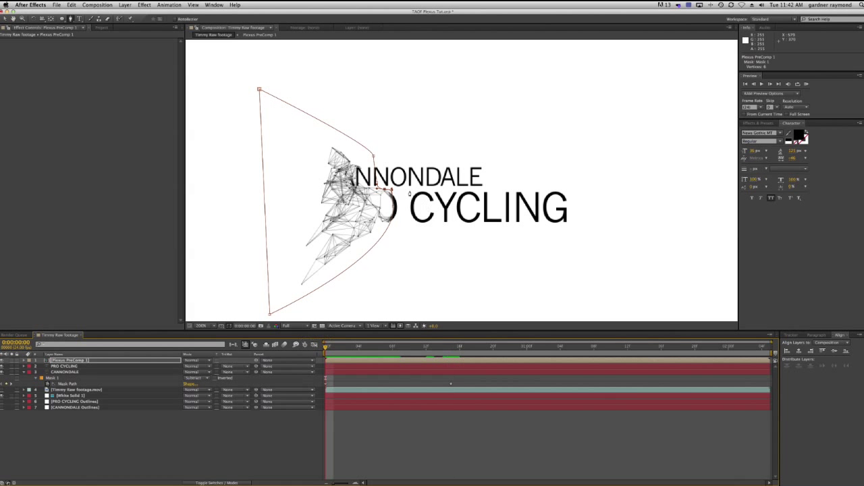
mouse_move(385, 190)
mouse_down()
mouse_move(392, 182)
mouse_move(374, 198)
mouse_move(371, 190)
mouse_move(390, 183)
mouse_up()
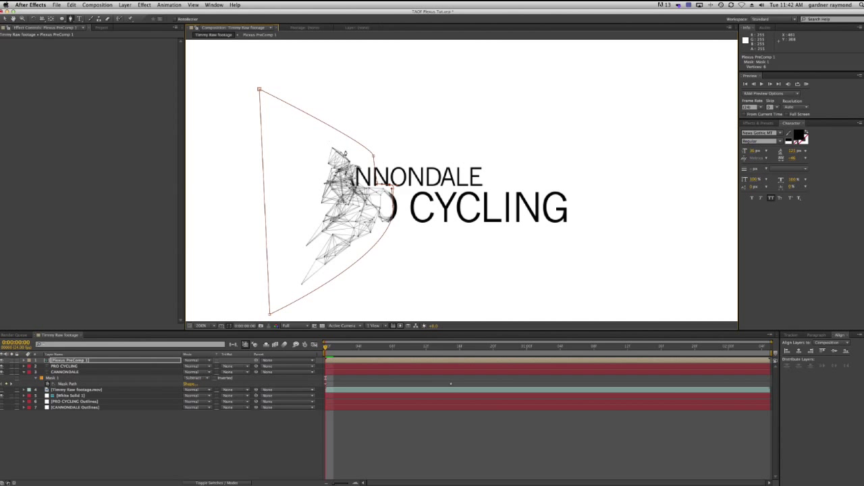
drag(260, 89, 270, 169)
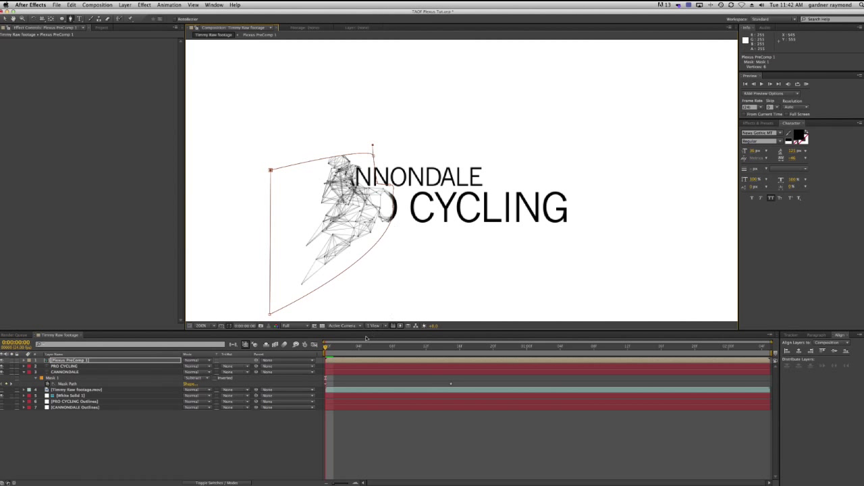
drag(403, 345, 326, 339)
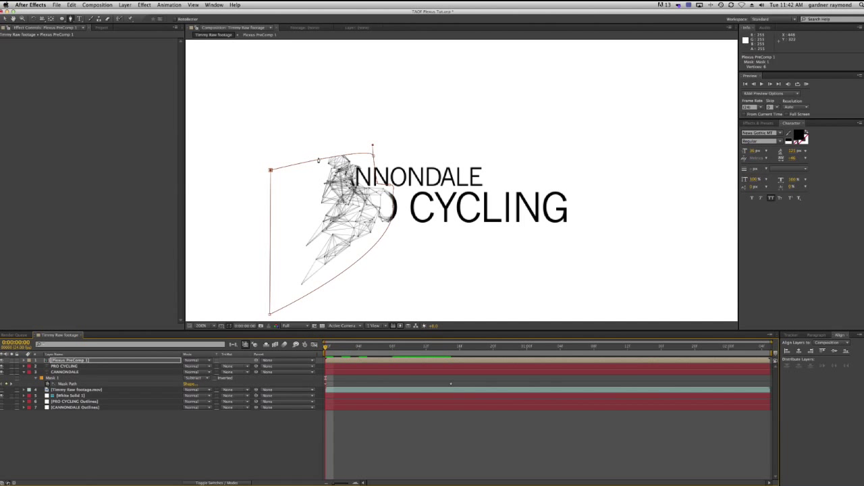
drag(270, 171, 269, 101)
drag(373, 157, 361, 154)
mouse_move(379, 184)
mouse_down()
mouse_move(368, 185)
mouse_move(382, 187)
mouse_up()
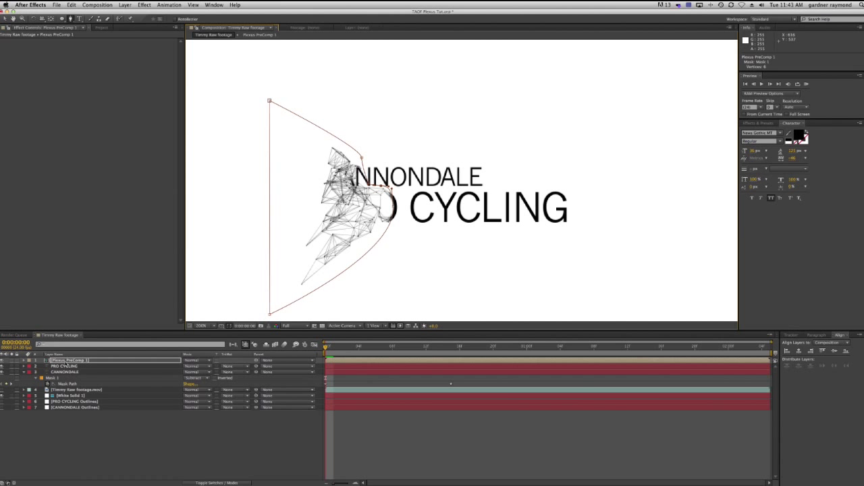
- Show the Plexus PreComp 1 mask properties and set Mask Feather to 5 pixels
click(67, 360)
key(m)
key(shift+f)
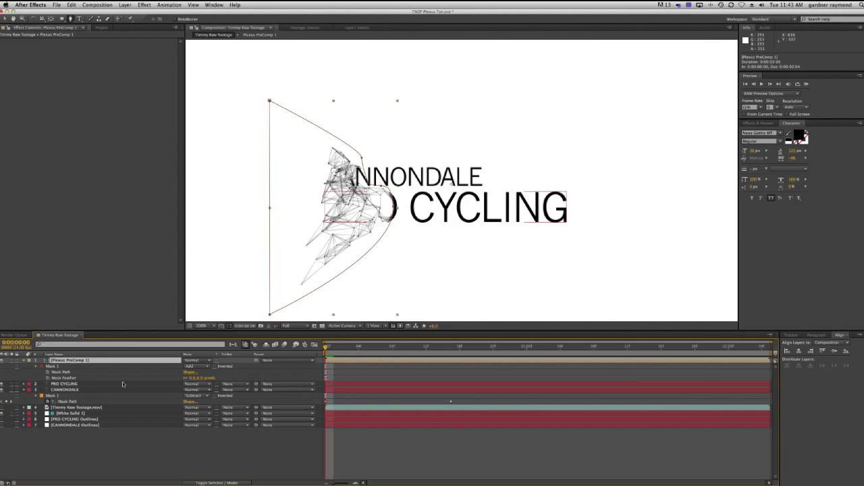
text(5)
key(Return)
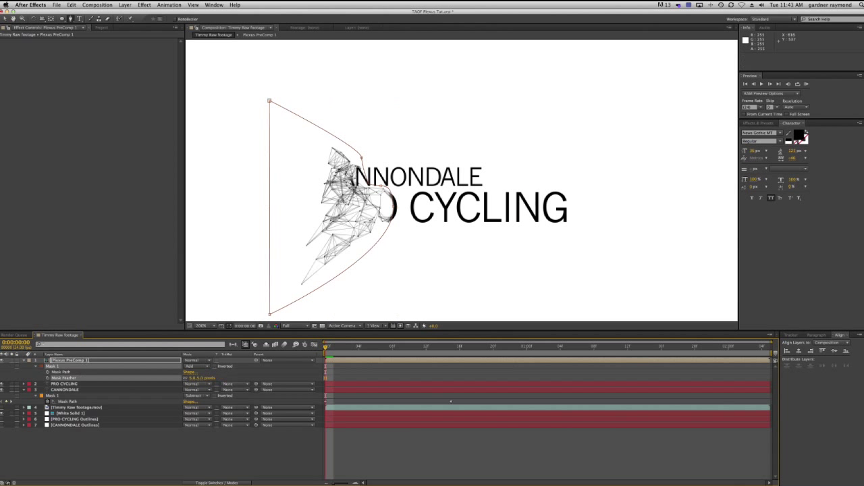
- Keyframe the Plexus PreComp 1 Mask Path at frame 0, and move the mask left off the lettering at frame 13
click(46, 372)
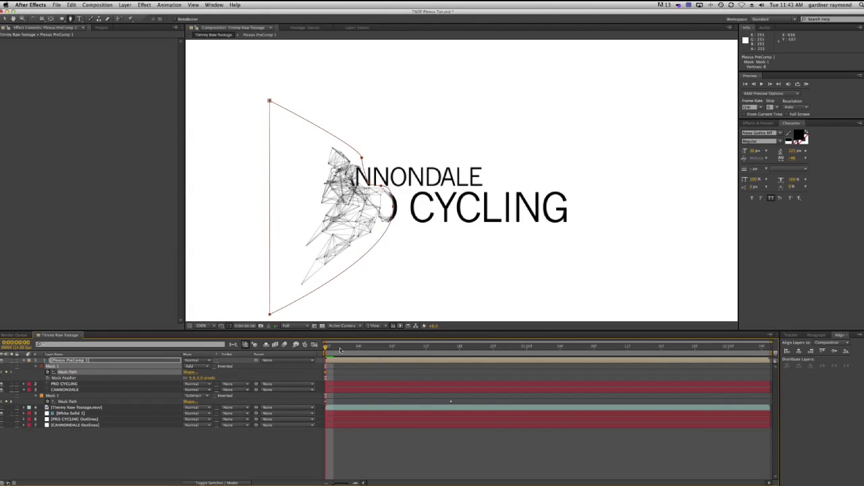
drag(325, 347, 438, 356)
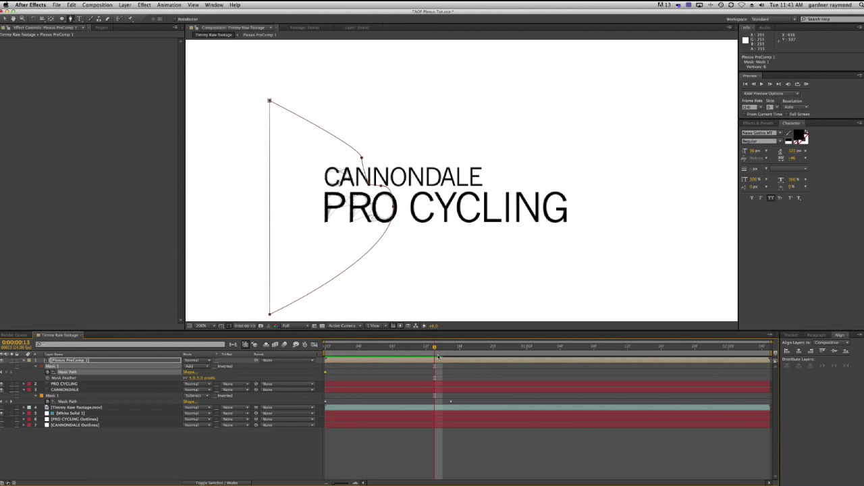
double_click(280, 314)
drag(330, 273, 260, 276)
key(super+shift+a)
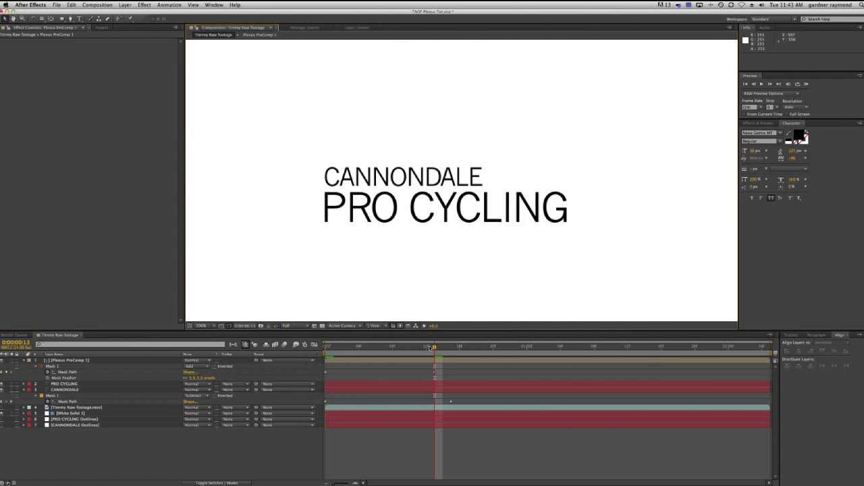
- At frame 7, reshape the upper edge and step of the Plexus PreComp 1 mask outward to enclose the wireframe over the first C
drag(432, 346, 381, 350)
click(64, 373)
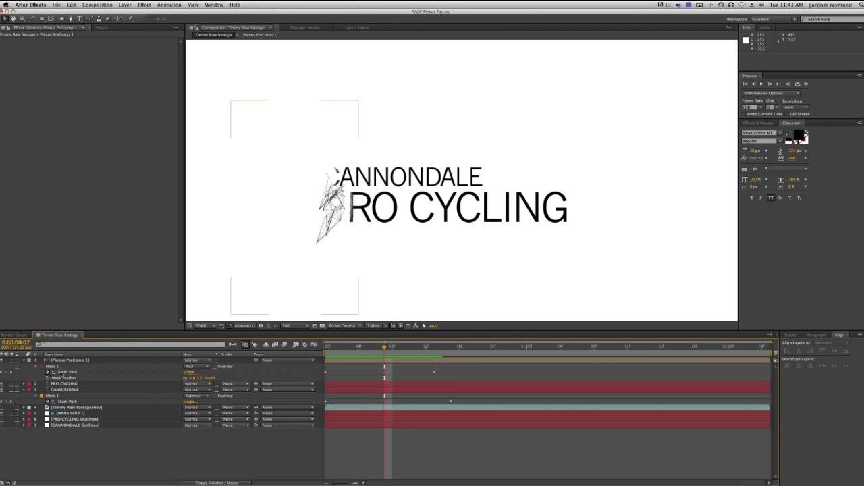
click(315, 177)
drag(330, 182, 341, 182)
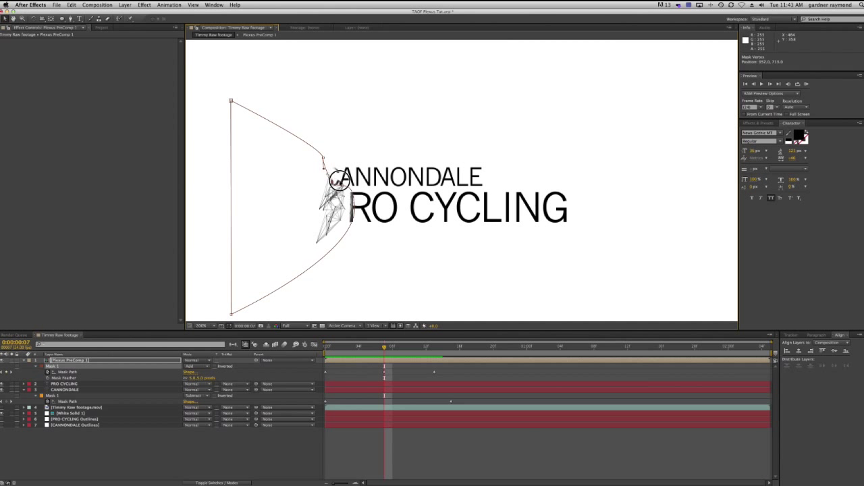
mouse_move(341, 177)
mouse_down()
mouse_move(346, 157)
mouse_move(354, 187)
mouse_up()
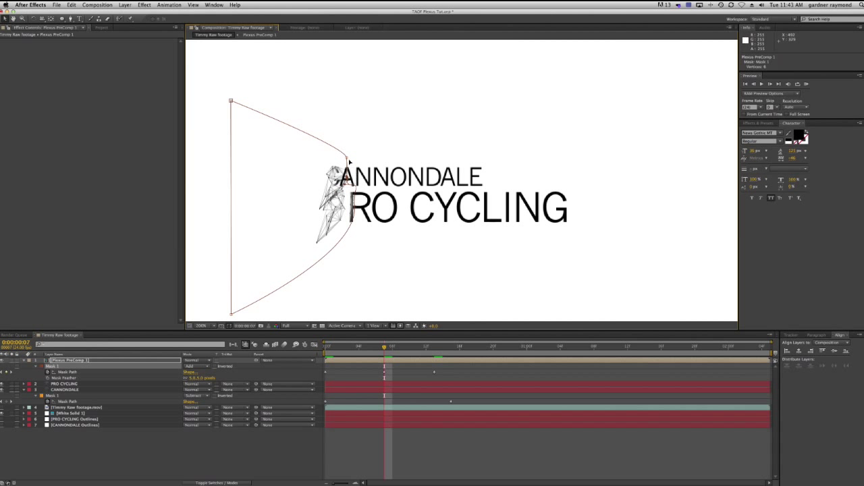
drag(346, 158, 344, 158)
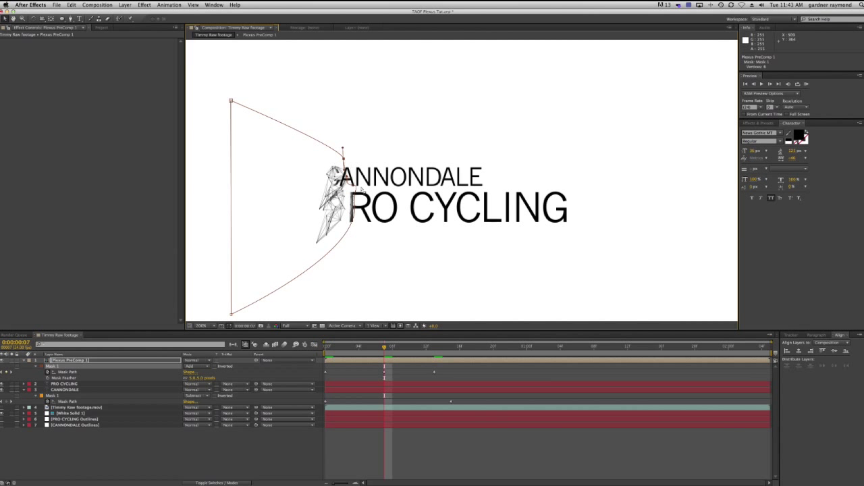
- At frame 10, pull the Plexus PreComp 1 mask's upper corner and step over the C of CANNONDALE
drag(385, 347, 409, 348)
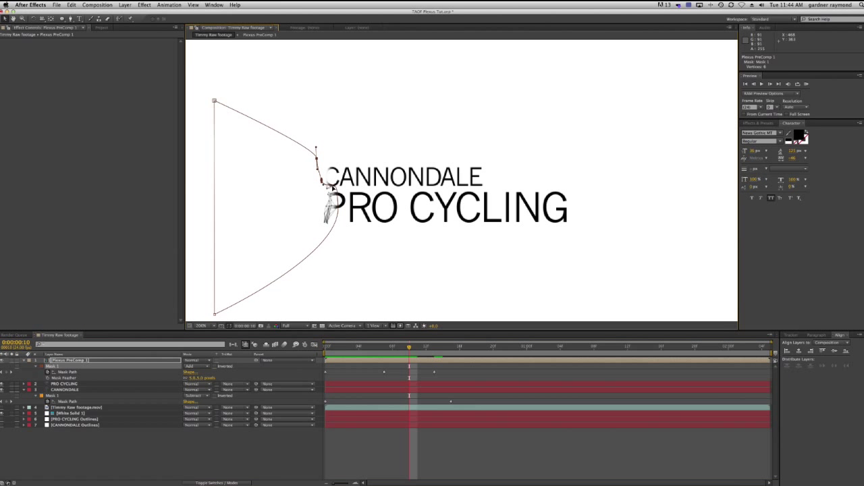
drag(317, 160, 339, 186)
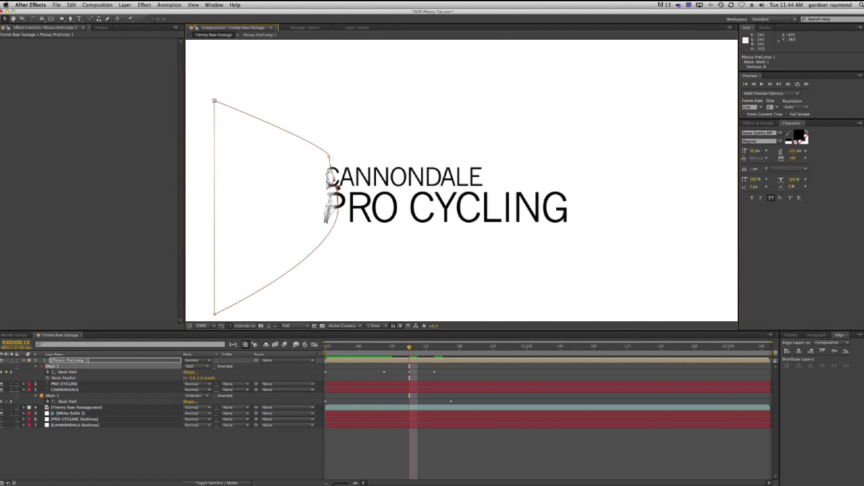
click(334, 178)
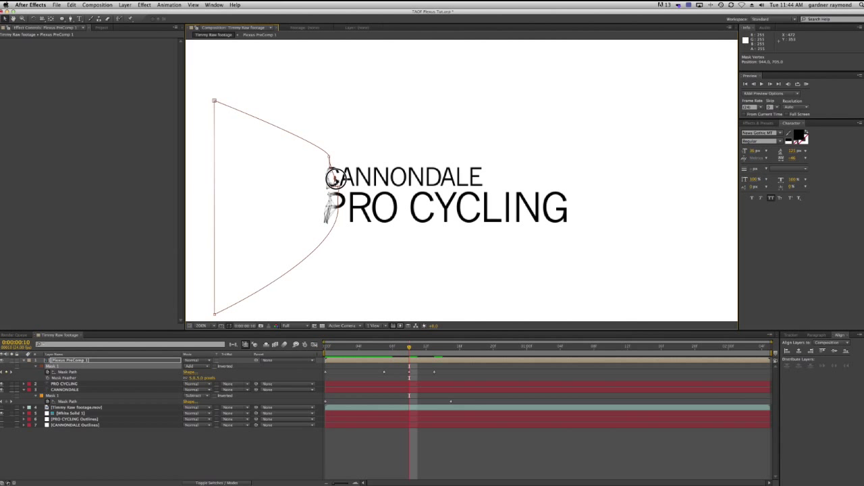
- At frame 12, move the Plexus PreComp 1 mask's upper points to the outer edge of the C, and review the transition
mouse_move(409, 346)
mouse_down()
mouse_move(365, 345)
mouse_move(426, 346)
mouse_up()
mouse_move(310, 182)
mouse_down()
mouse_move(319, 184)
mouse_move(329, 159)
mouse_move(321, 185)
mouse_up()
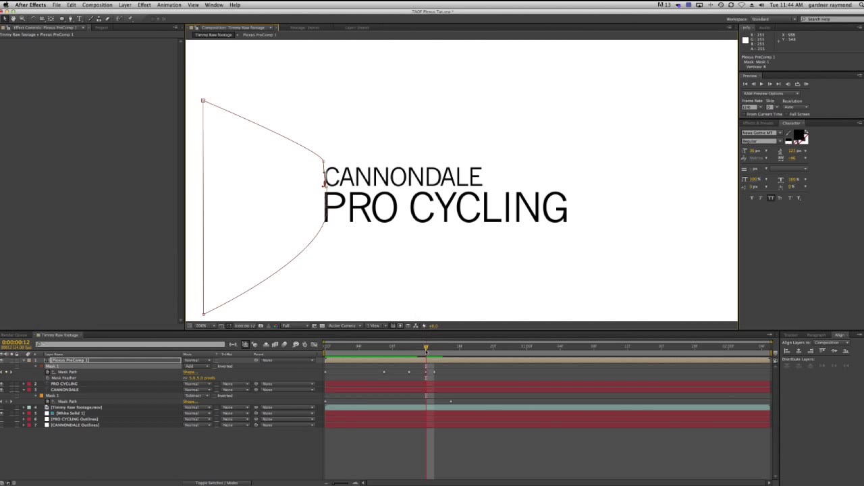
mouse_move(426, 347)
mouse_down()
mouse_move(407, 347)
mouse_move(435, 348)
mouse_up()
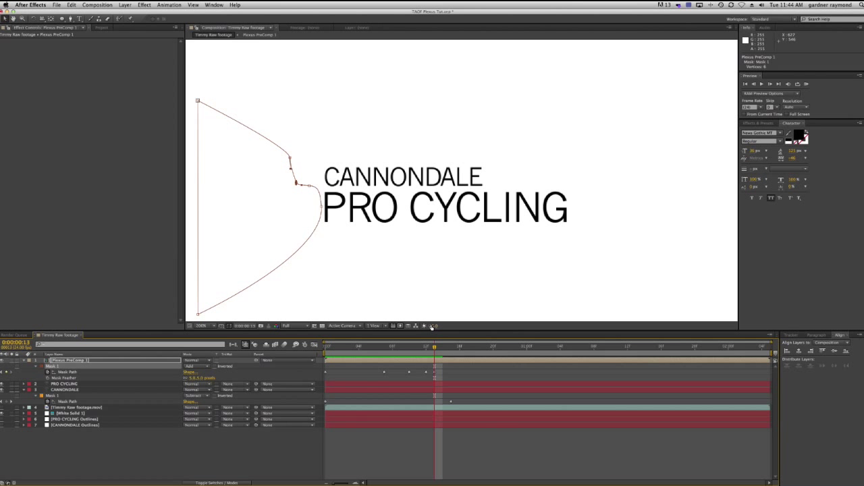
key(super+shift+a)
drag(435, 348, 342, 352)
key(comma)
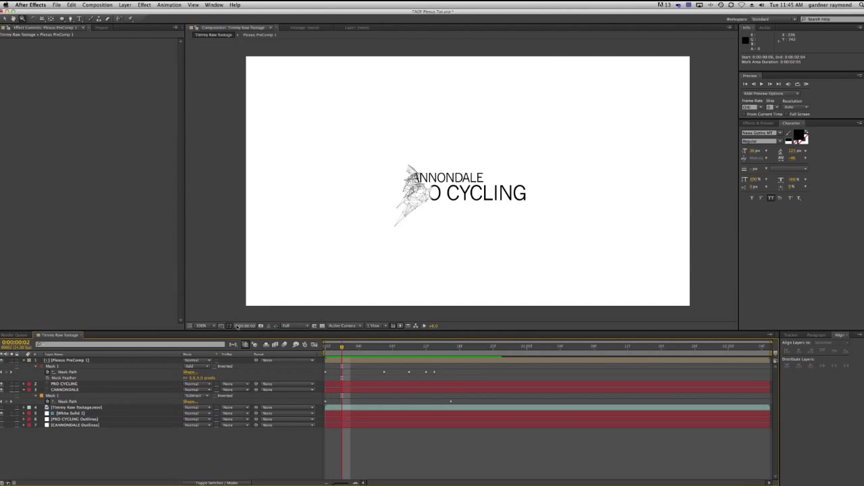
- Switch to QuickTime Player and examine how the wireframe lines leave the title in CPC Plexus.mov, and return to After Effects
key(super+Tab)
key(super+Tab)
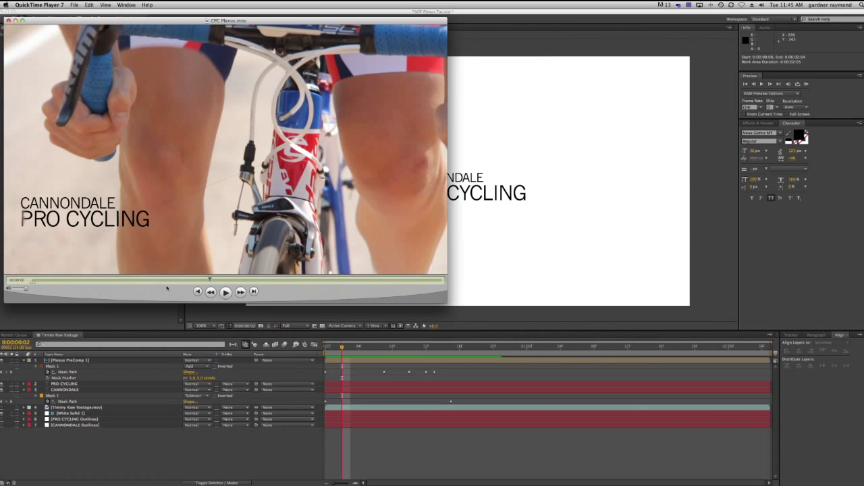
drag(210, 280, 308, 282)
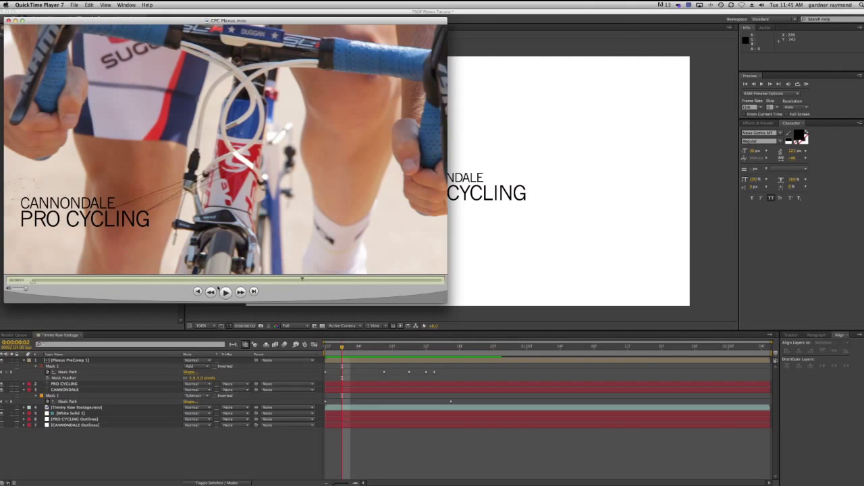
drag(302, 280, 263, 280)
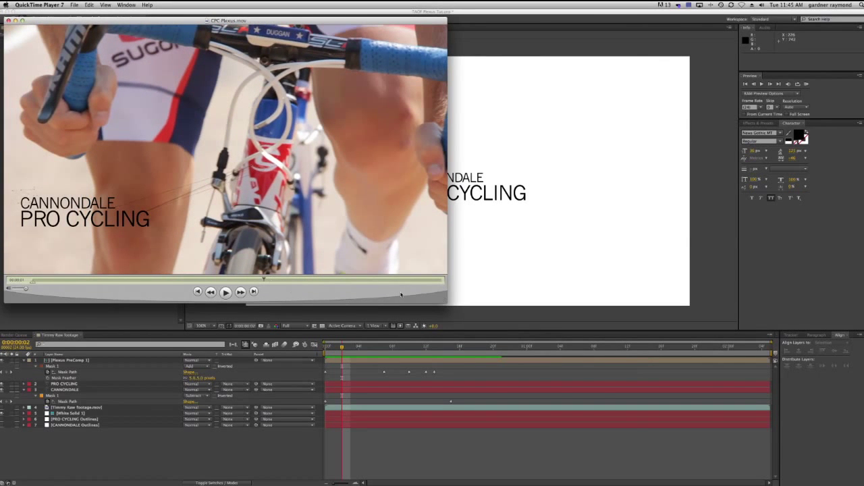
click(301, 450)
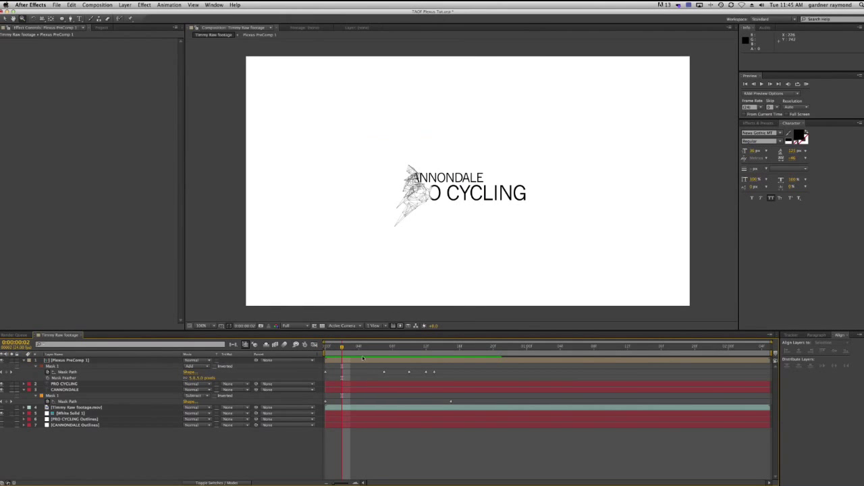
- Collapse the Plexus PreComp 1 and CANNONDALE layer properties, and move Plexus PreComp 1 below the CANNONDALE text layer
drag(343, 351, 324, 350)
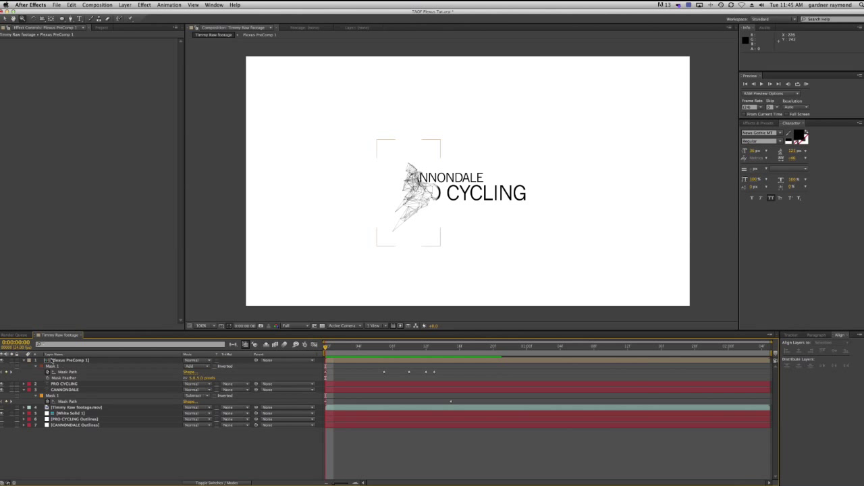
click(23, 360)
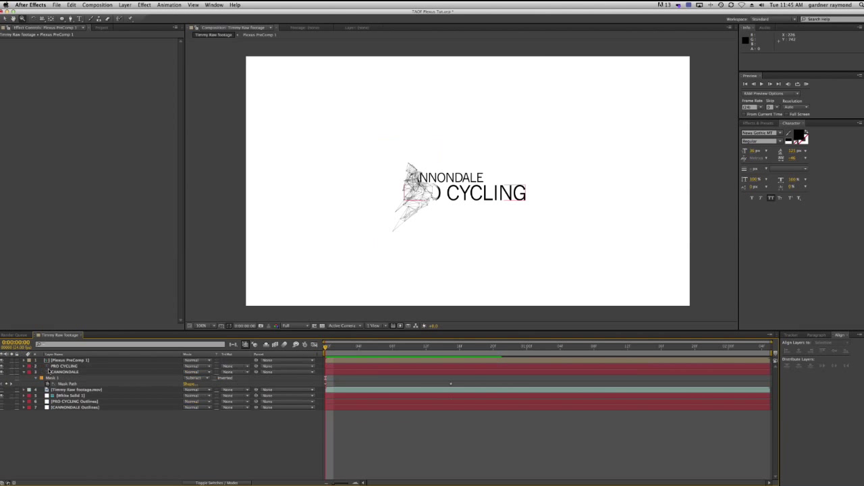
click(24, 372)
drag(47, 360, 46, 376)
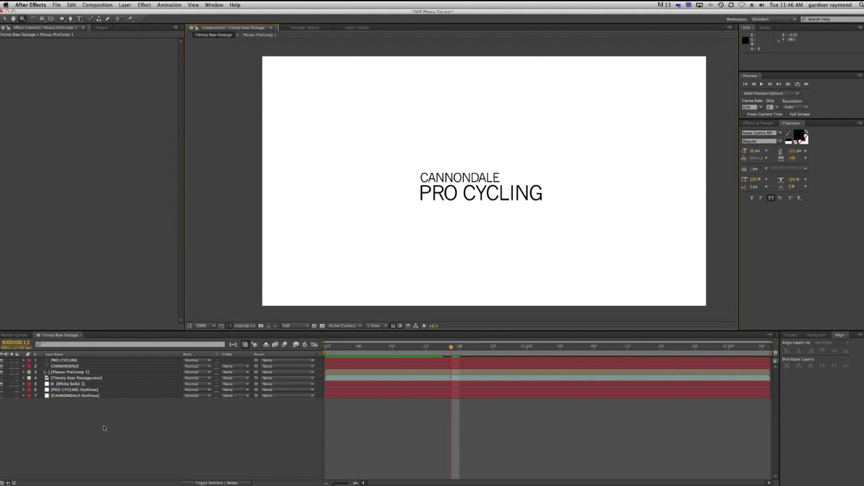
- Create a black 1280 x 720 solid named PLEXUS 2, and apply the Plexus effect to it
key(super+y)
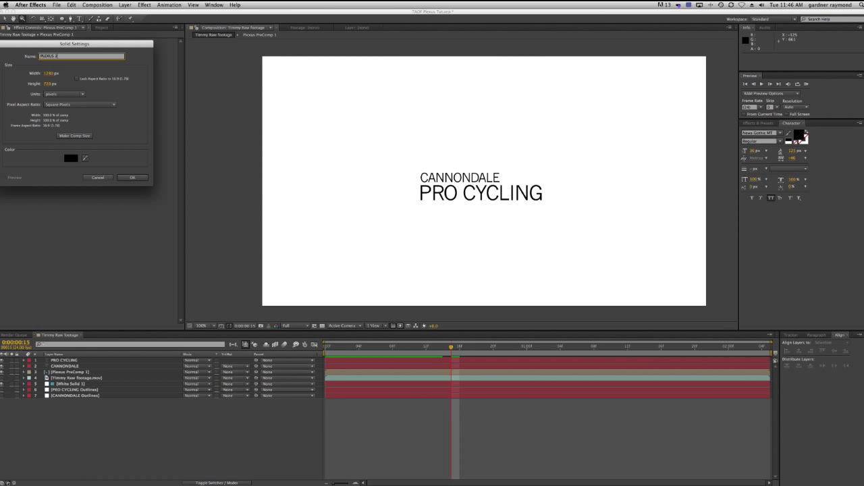
key(Return)
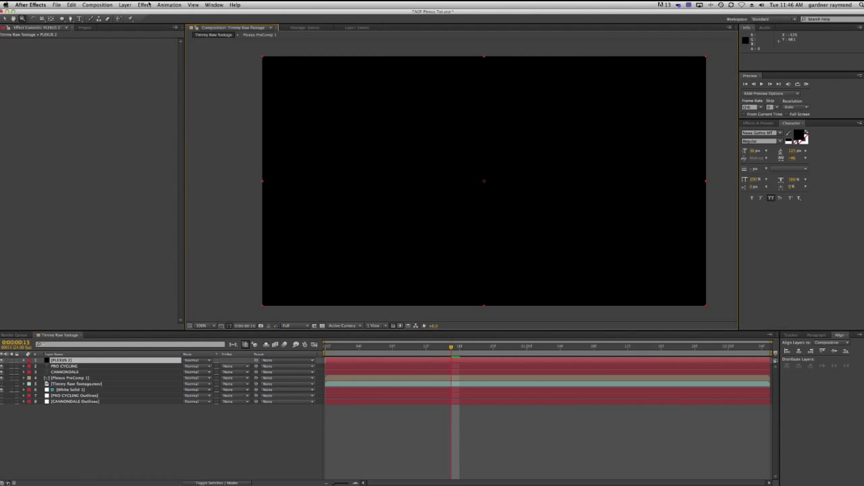
click(145, 5)
click(147, 17)
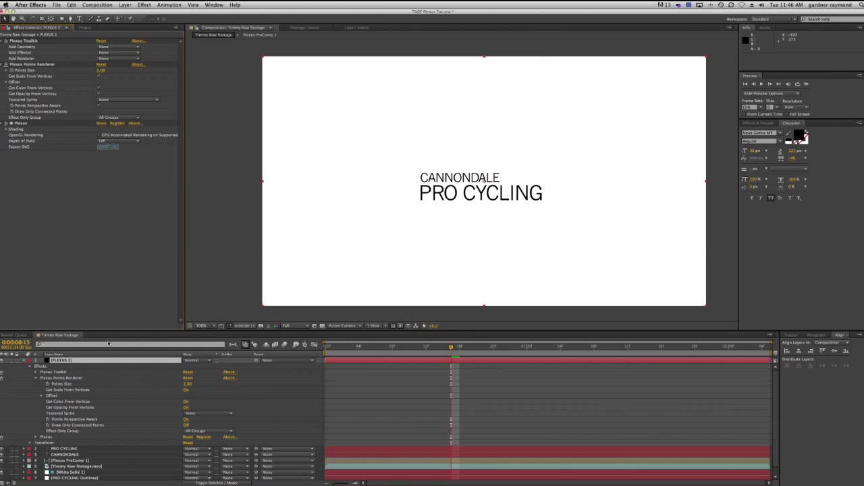
click(30, 360)
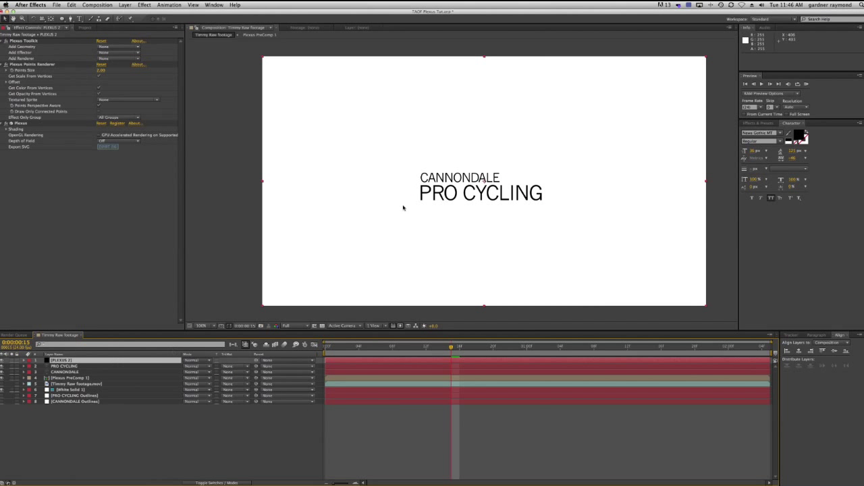
- Copy the first three letter masks, covering C and A, from the CANNONDALE Outlines layer onto PLEXUS 2
click(68, 396)
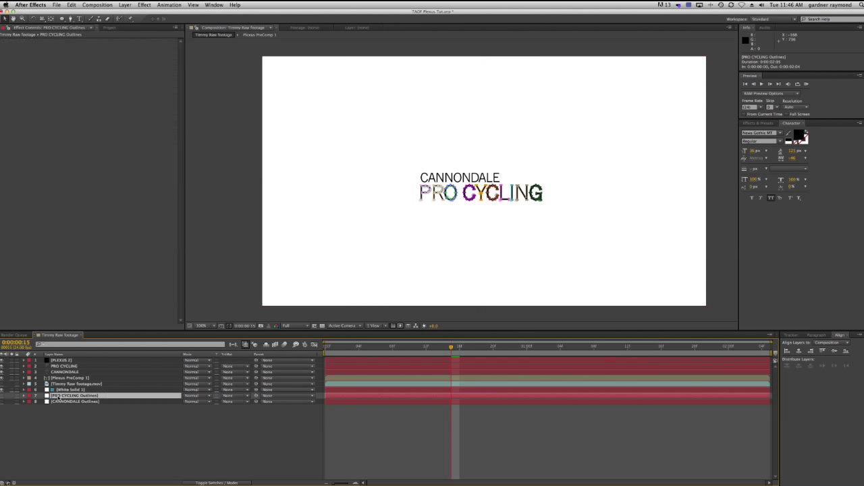
click(67, 402)
click(68, 396)
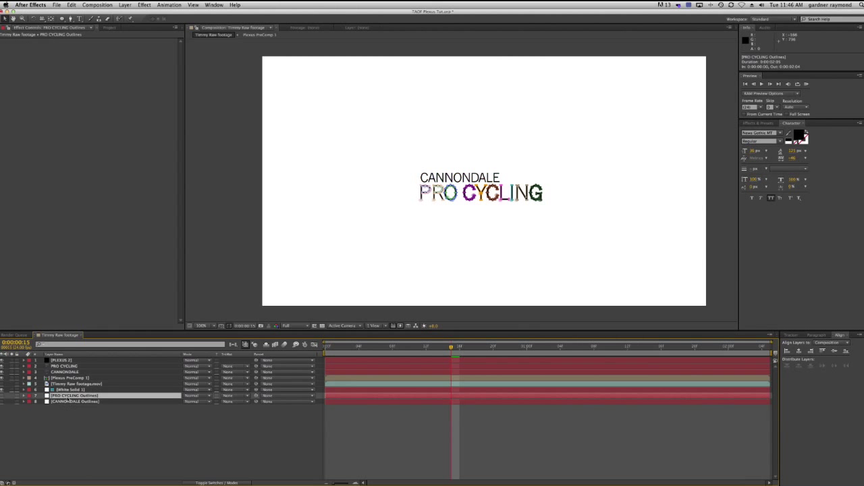
click(66, 401)
key(m)
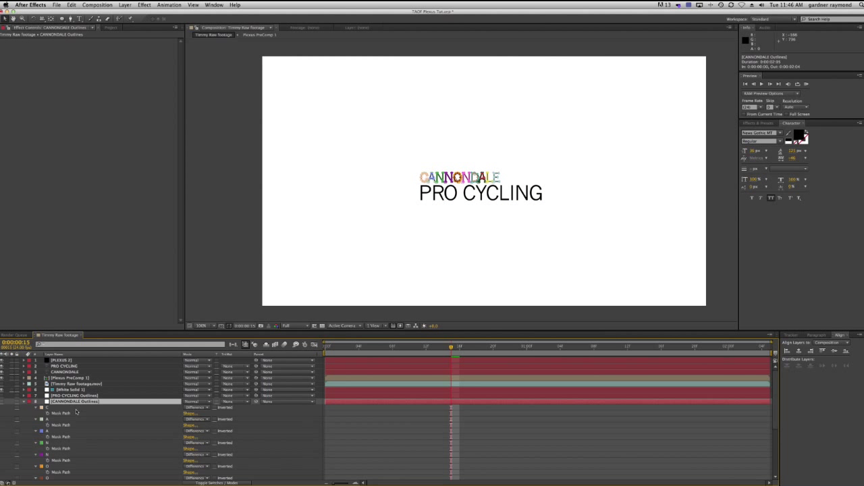
click(47, 408)
shift+click(47, 419)
shift+click(45, 431)
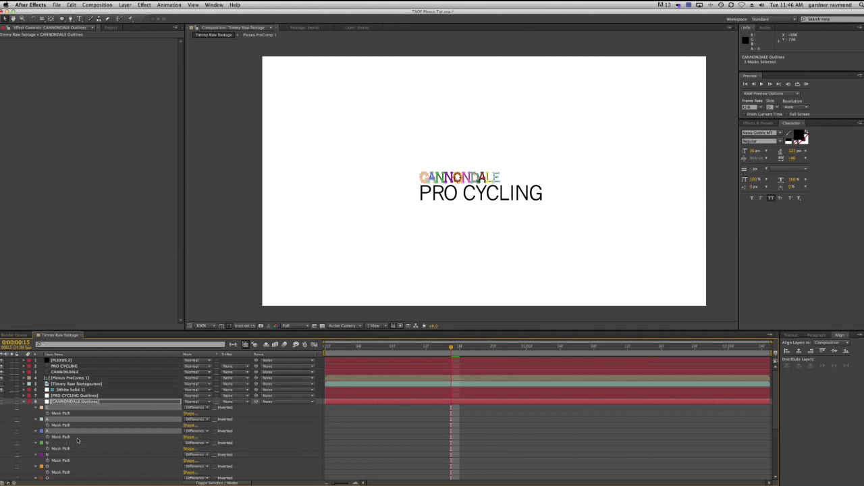
click(63, 361)
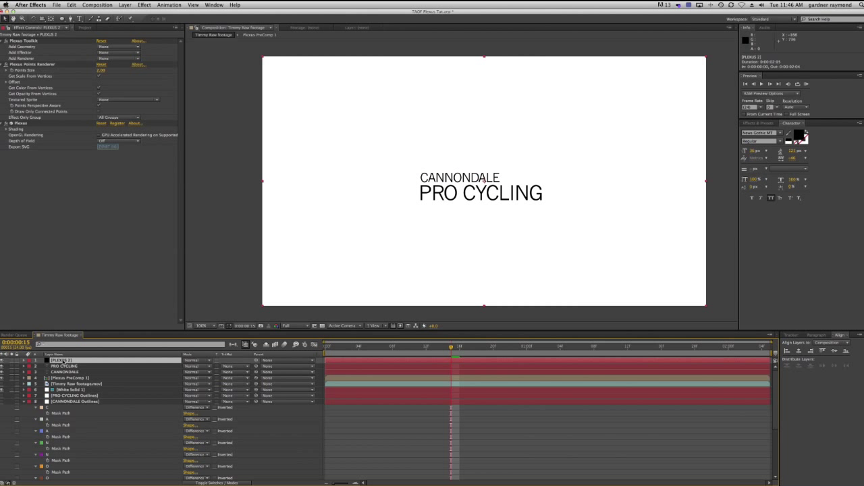
key(super+shift+a)
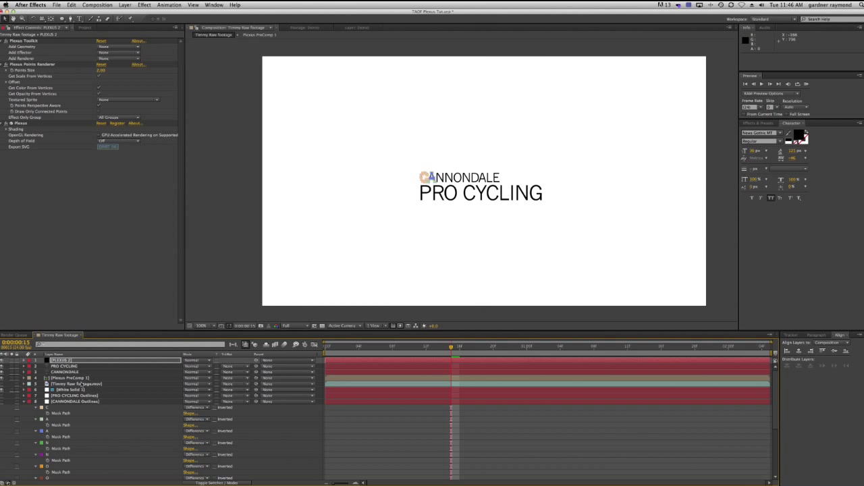
click(25, 403)
click(53, 362)
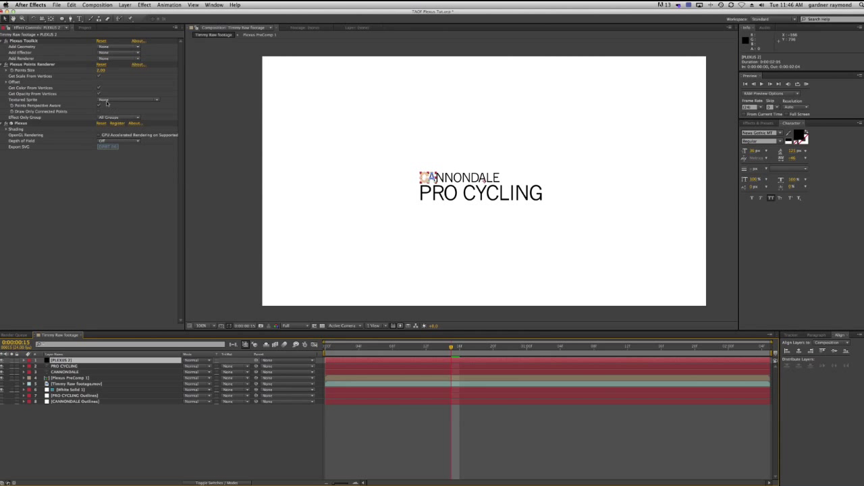
- Add Paths geometry to the PLEXUS 2 effect and set Points on Each Mask to 6
click(124, 48)
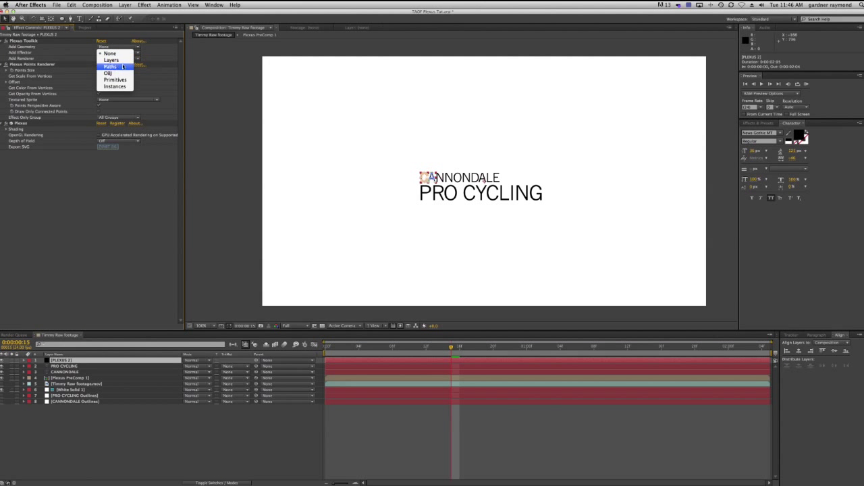
click(111, 66)
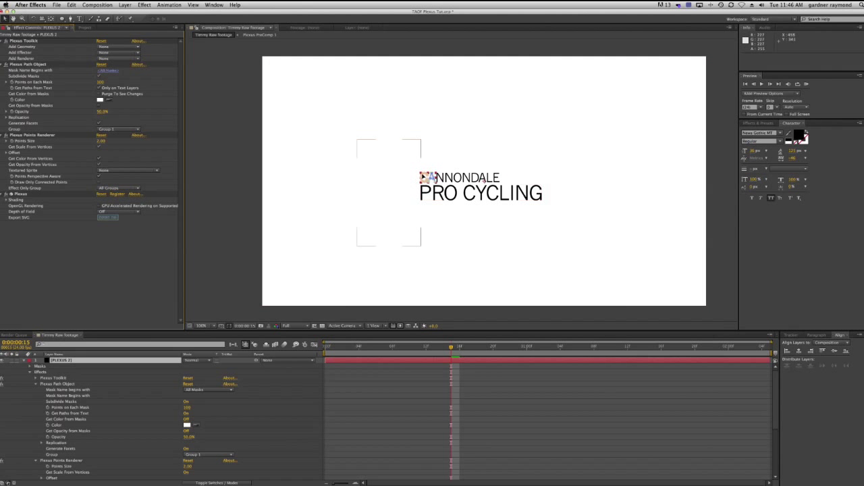
click(100, 82)
text(6)
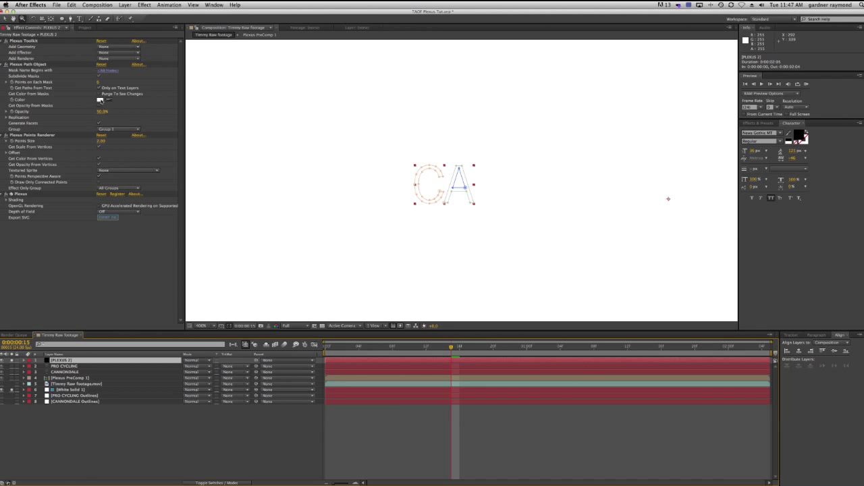
- Set the Plexus Path Object color to black
click(101, 99)
drag(90, 103, 109, 171)
click(156, 58)
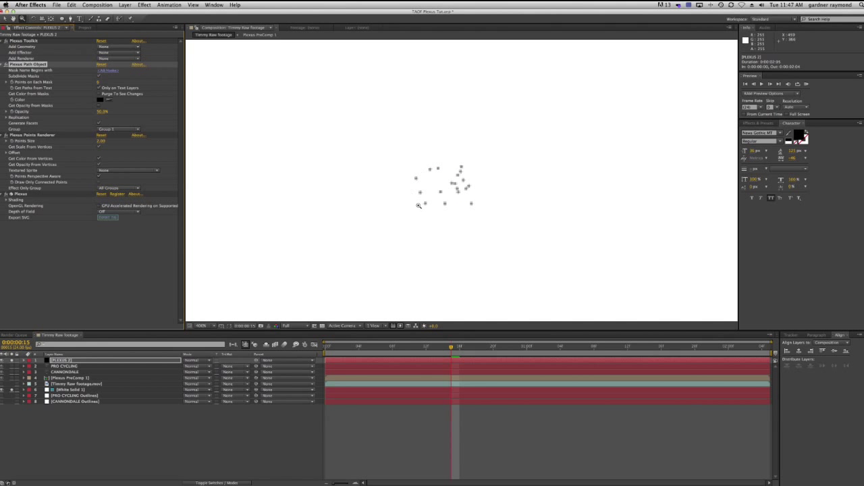
- Set the Plexus Path Object's Points on Each Mask to 8 and the Plexus Points Renderer's Points Size to 1
mouse_move(448, 352)
mouse_down()
mouse_move(312, 349)
mouse_move(460, 348)
mouse_up()
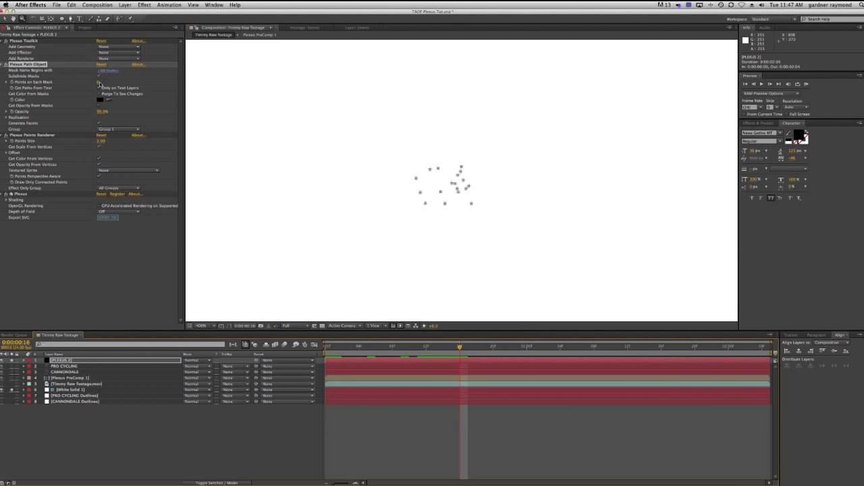
mouse_move(98, 84)
mouse_down()
mouse_move(125, 83)
mouse_move(97, 82)
mouse_up()
click(99, 82)
text(8)
key(Return)
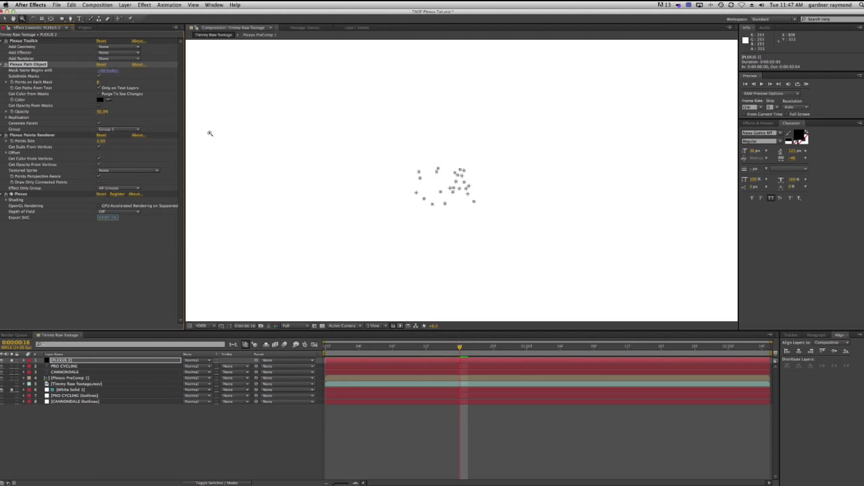
click(101, 141)
text(1)
key(Return)
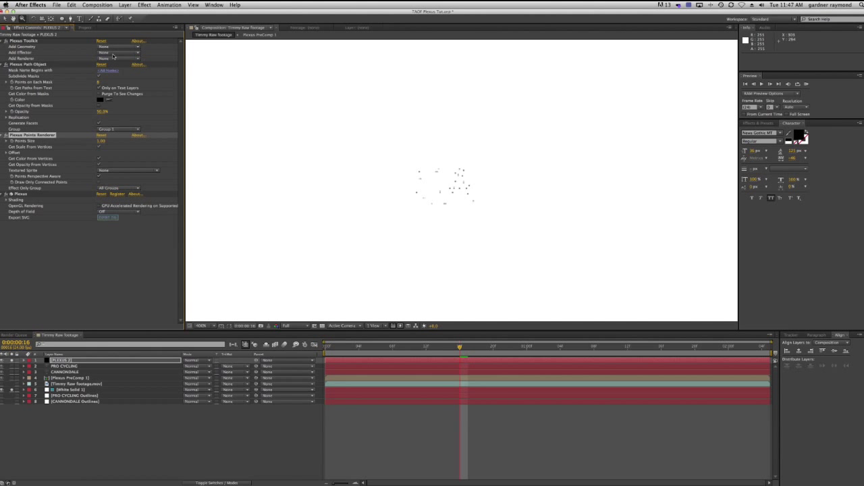
- Add a Lines renderer to PLEXUS 2 with Max No. of Vertices to Search 6 and Maximum Distance 50
click(111, 59)
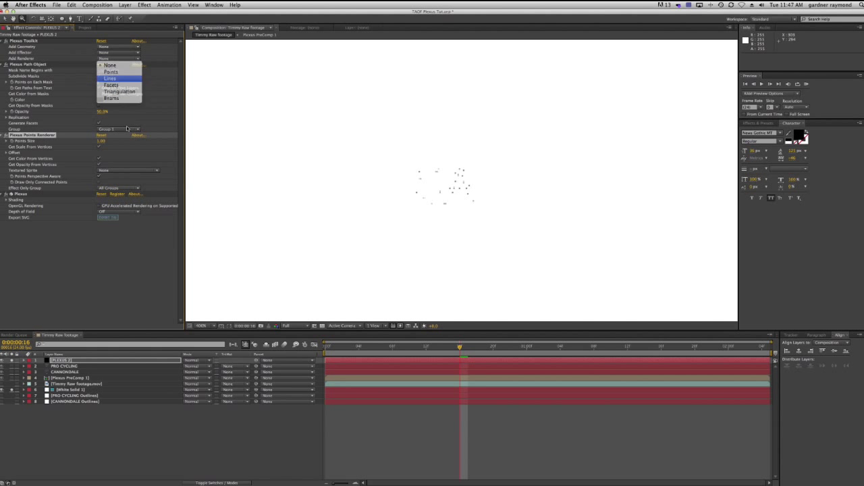
click(111, 75)
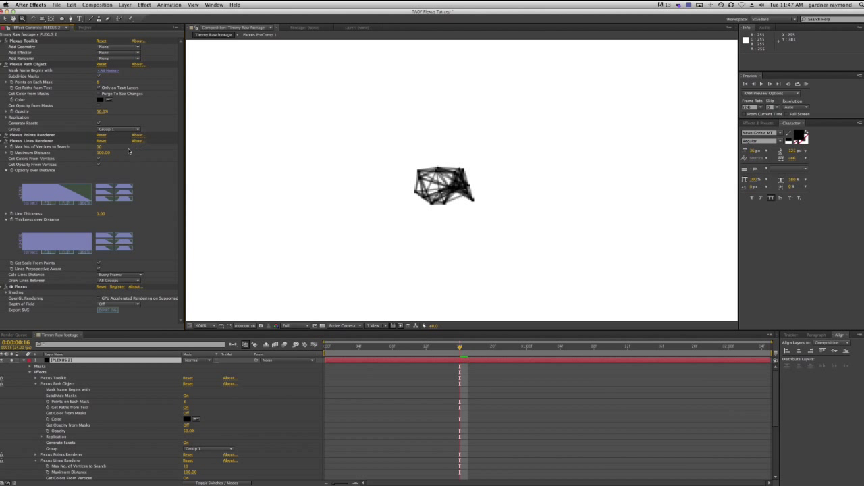
click(100, 147)
text(6)
key(Tab)
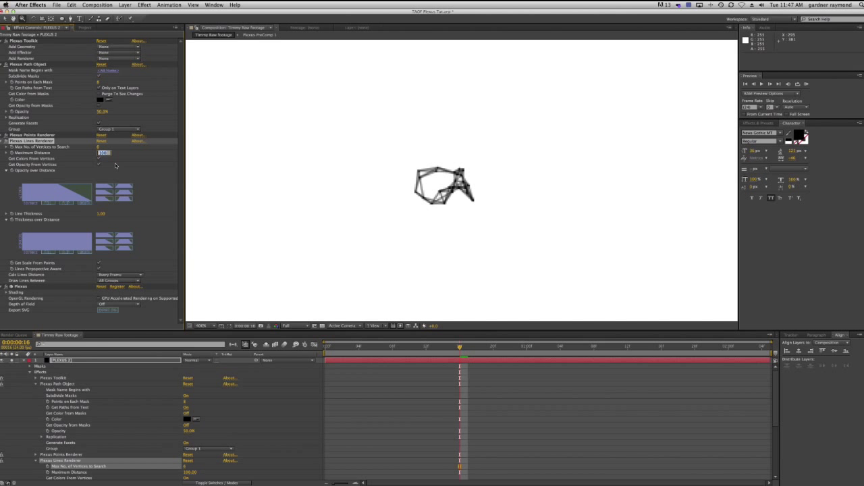
click(123, 156)
drag(104, 154, 86, 154)
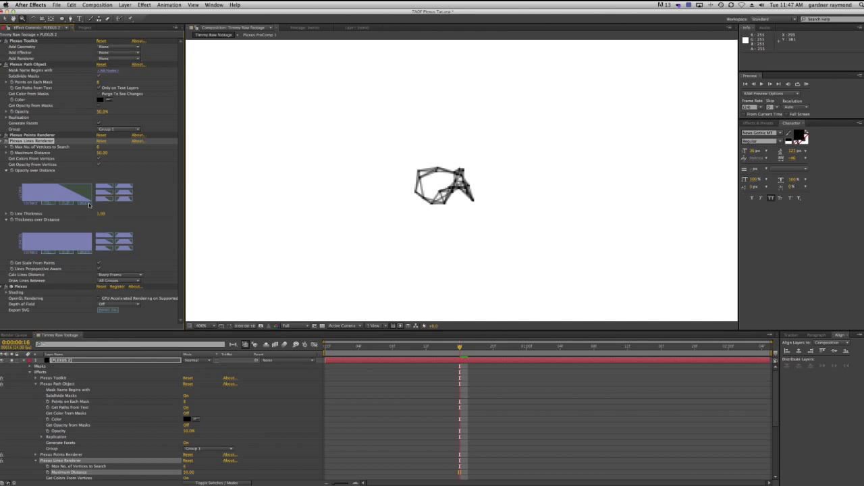
- Shape the Lines Renderer's Opacity over Distance and Thickness over Distance curves so they taper at both ends
click(122, 200)
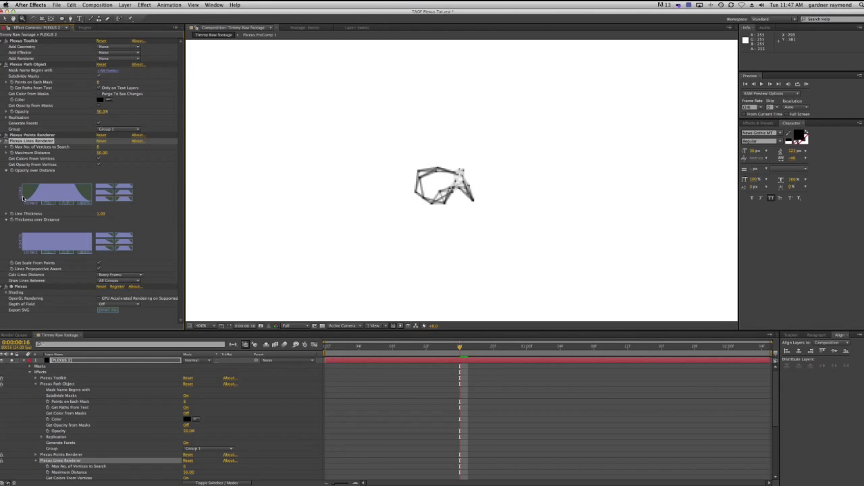
drag(23, 197, 95, 196)
click(101, 247)
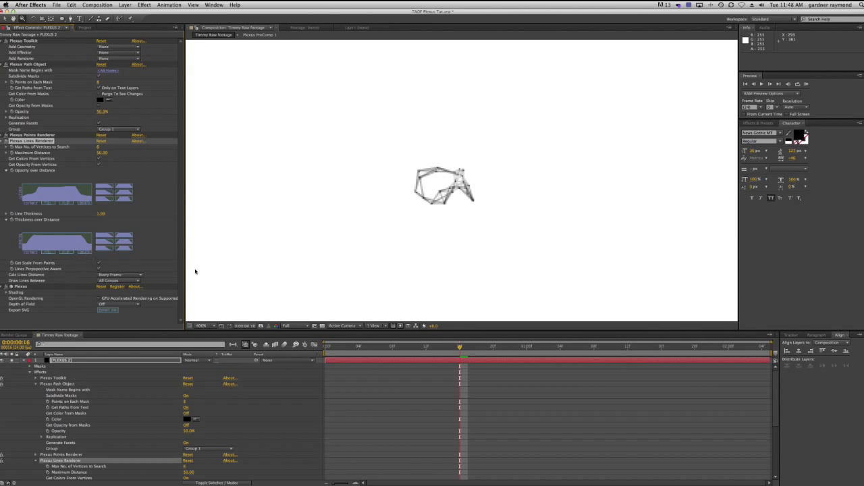
click(5, 141)
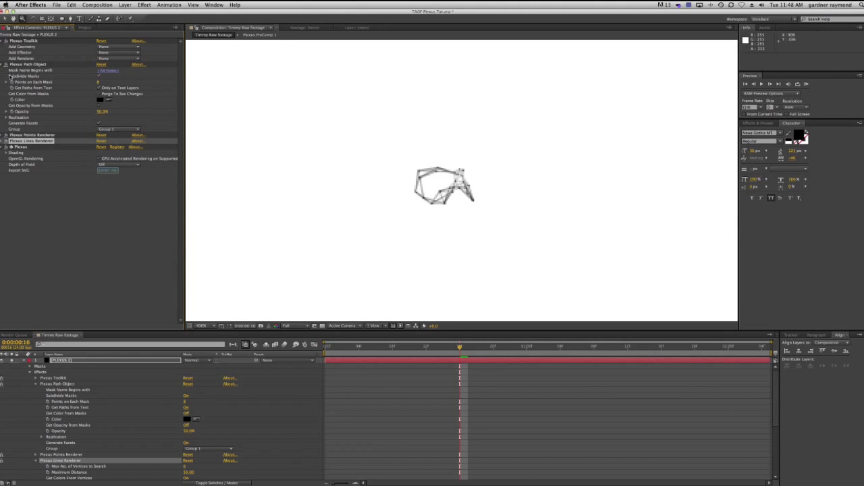
- Add a Noise effector to PLEXUS 2, enable Use Lights for Noise, and set Light Name Begins with to Noise
click(5, 64)
click(112, 53)
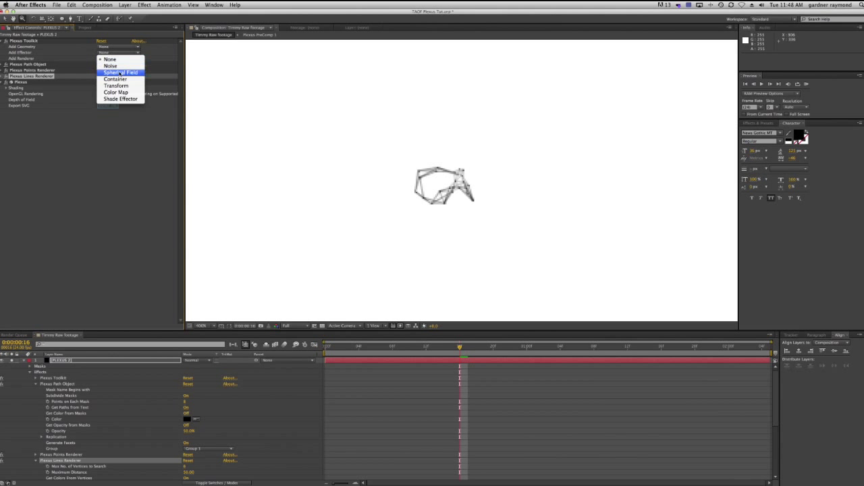
click(116, 68)
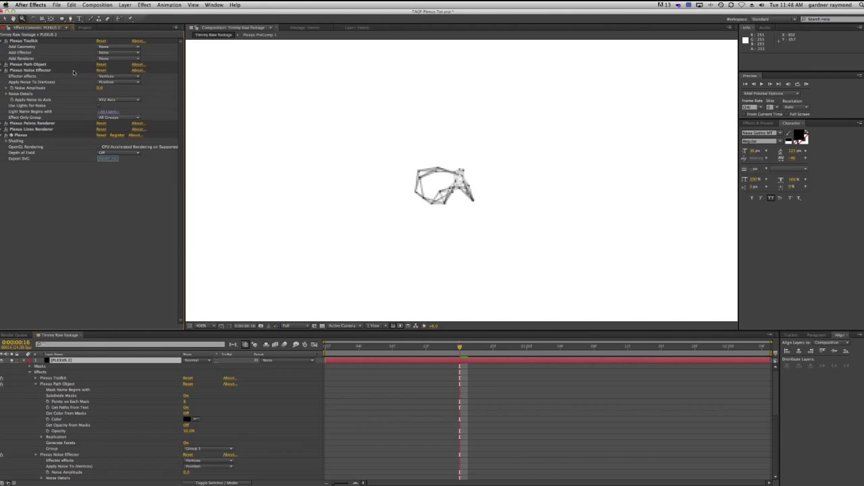
click(99, 106)
click(107, 112)
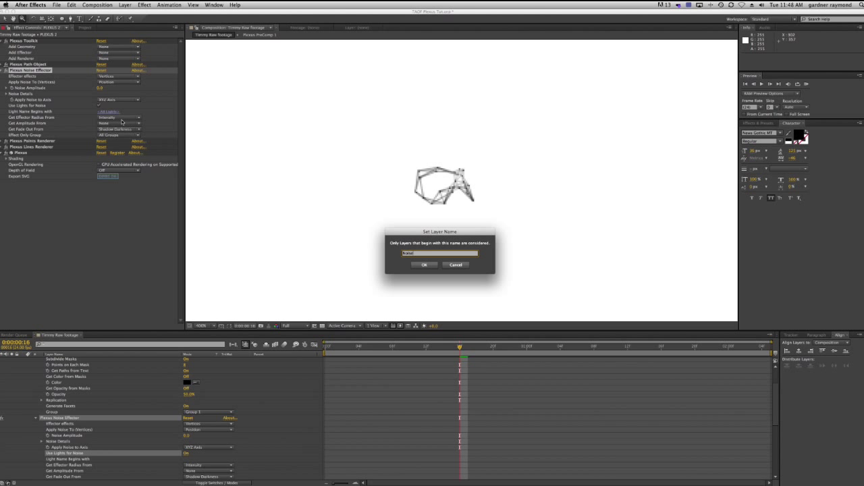
click(431, 267)
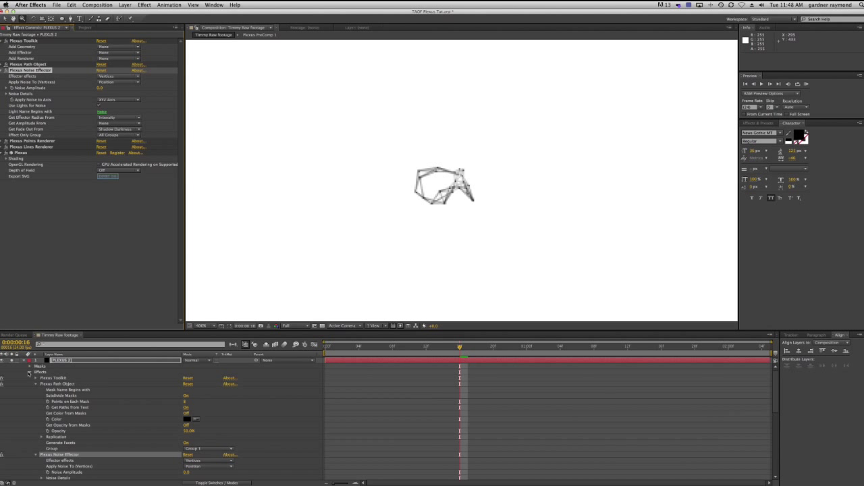
- Check the name of the light in Plexus PreComp 1 and return to the PLEXUS 2 layer
click(29, 374)
click(31, 372)
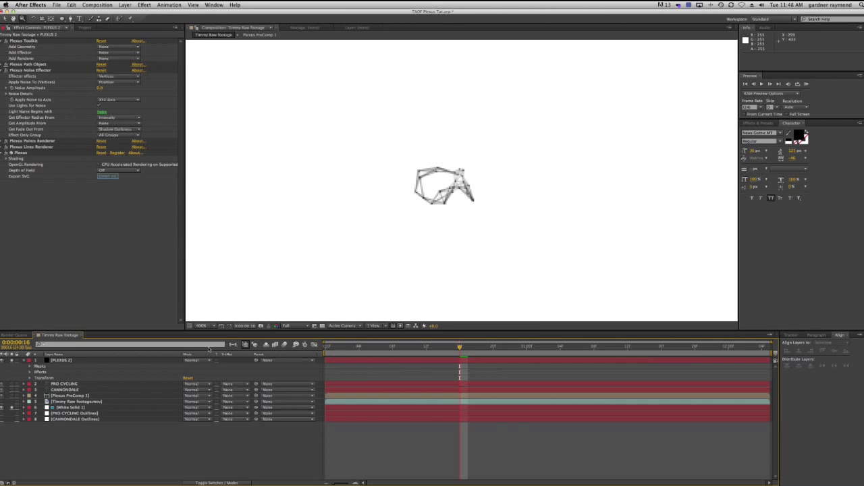
double_click(52, 395)
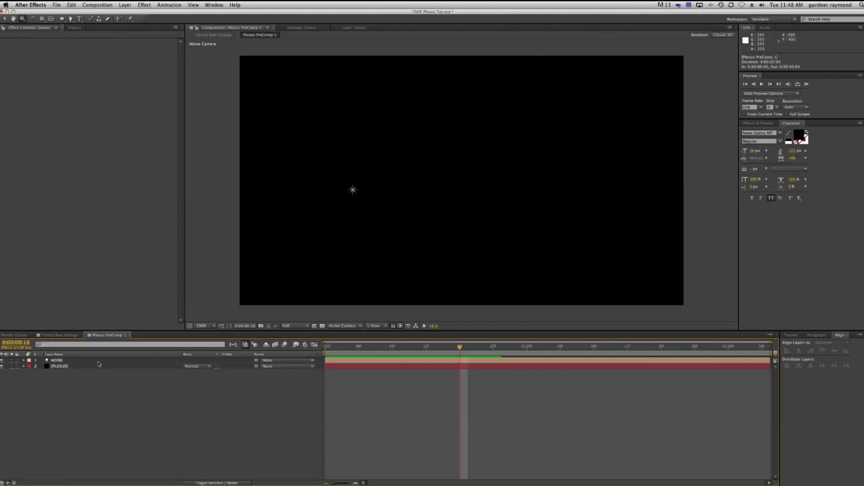
click(60, 335)
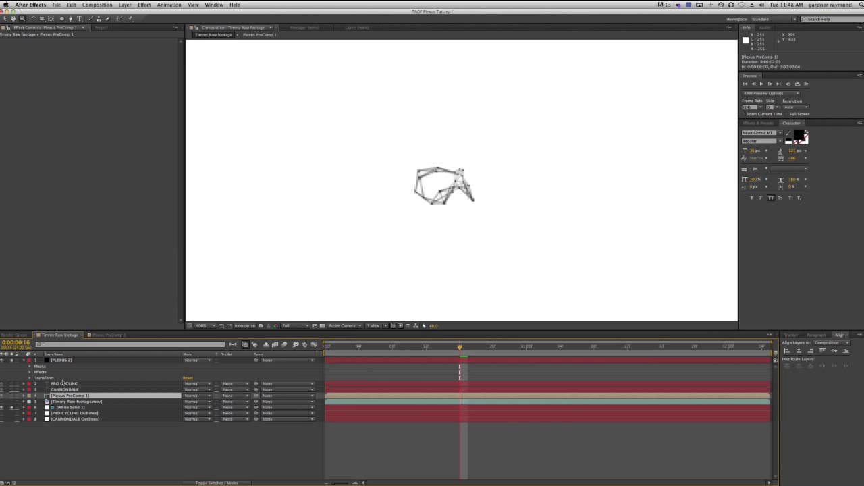
click(61, 360)
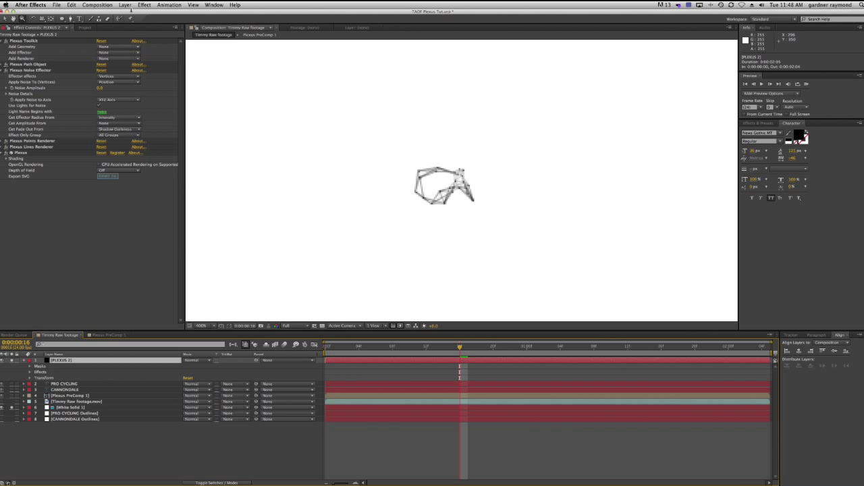
- Re-enter the light name that the PLEXUS 2 Noise Effector looks for
click(102, 111)
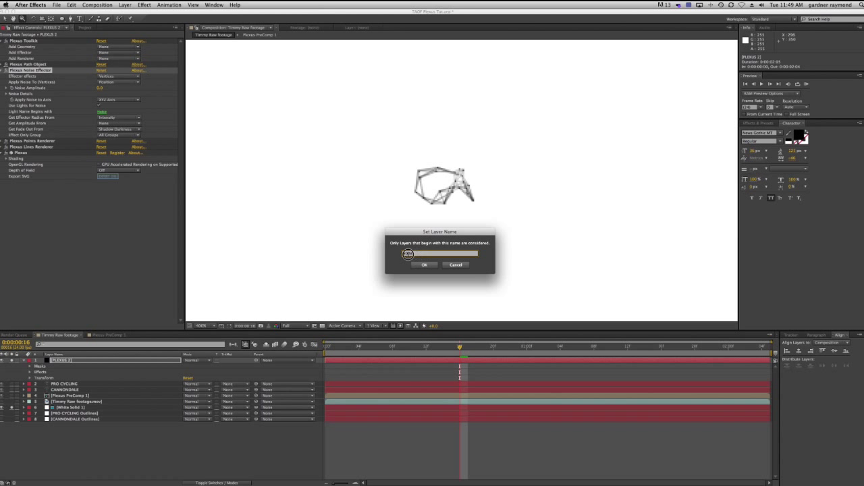
text(A)
key(Return)
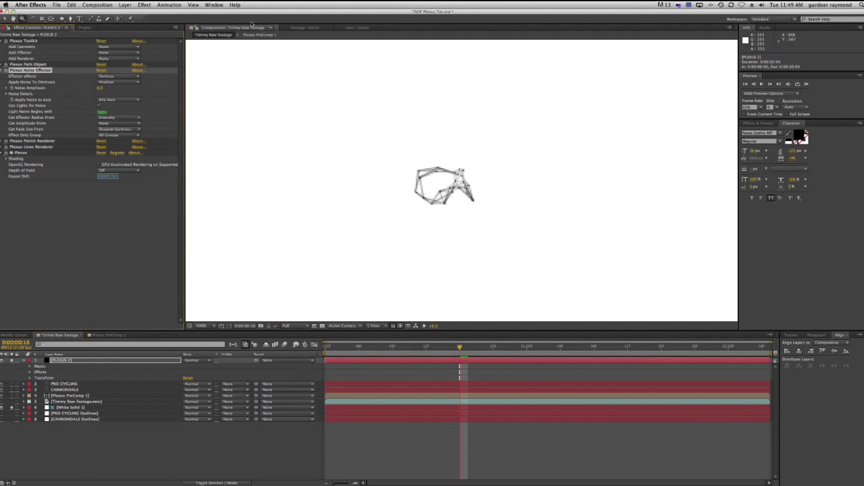
- Create a light named Noise in the Timmy Raw footage composition and set its Z position to 0
click(125, 5)
mouse_move(129, 13)
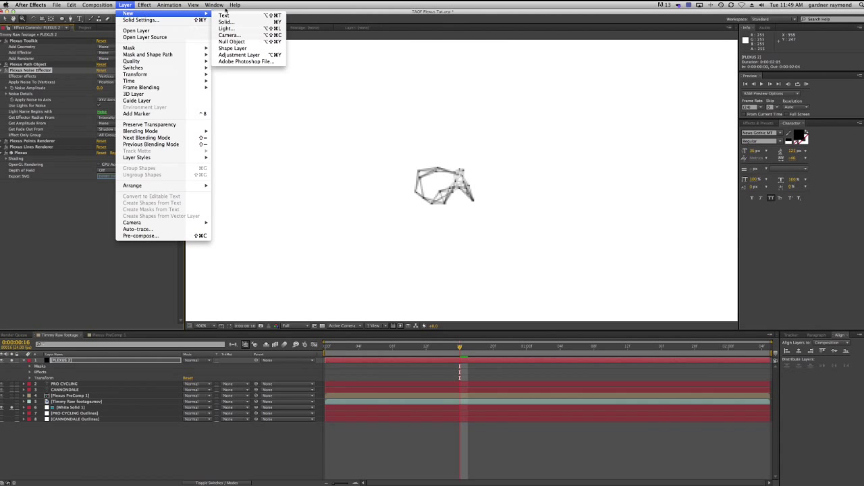
click(235, 31)
text(Ne)
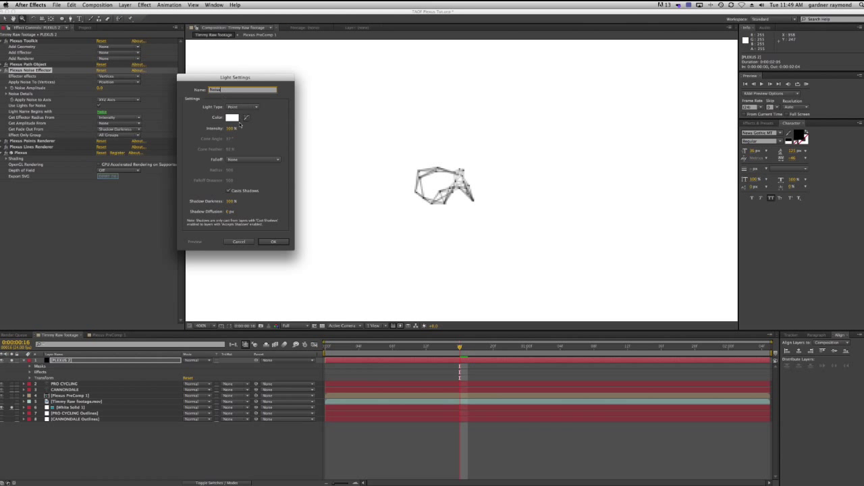
click(273, 241)
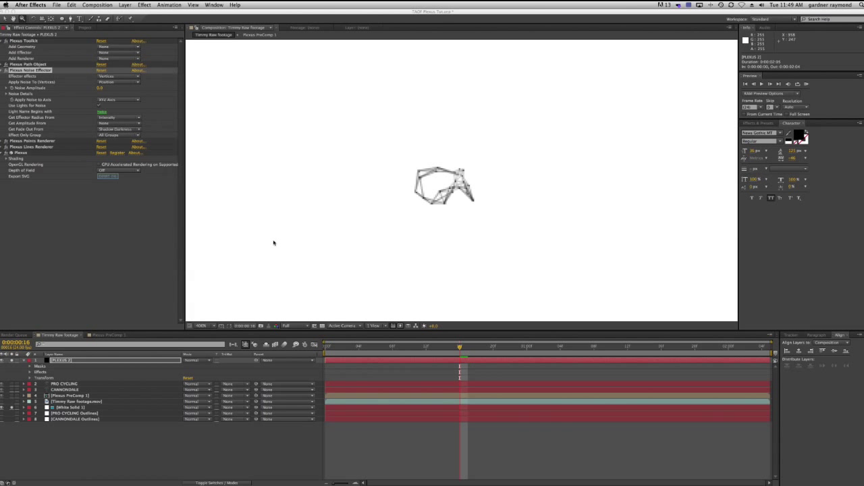
key(p)
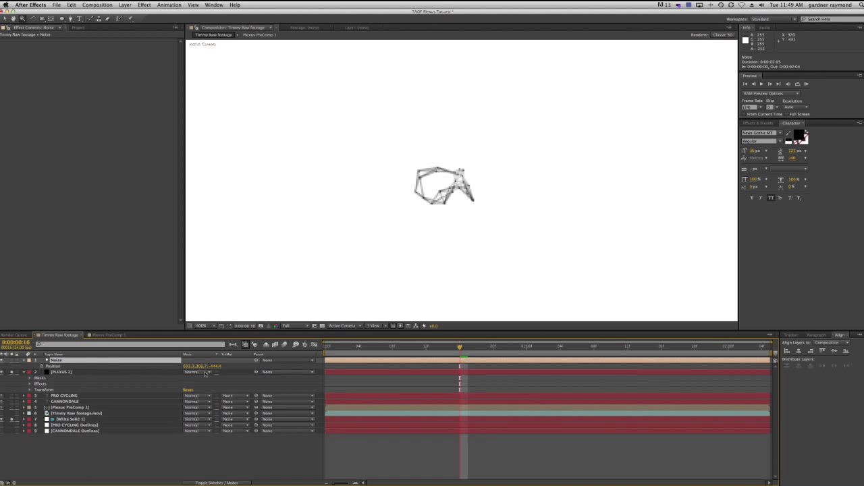
click(213, 366)
text(0)
key(Return)
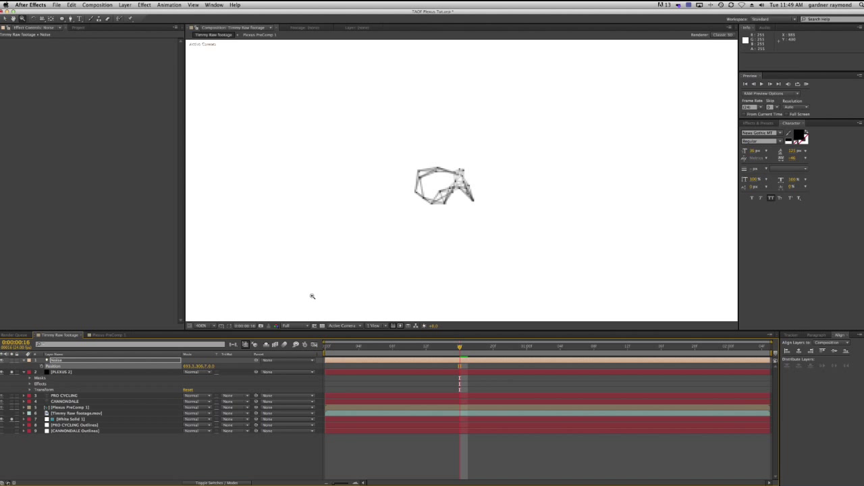
- Move the Noise light below the CA wireframe, to about X 475, Y 489
alt+click(449, 194)
drag(510, 175, 465, 186)
alt+click(458, 184)
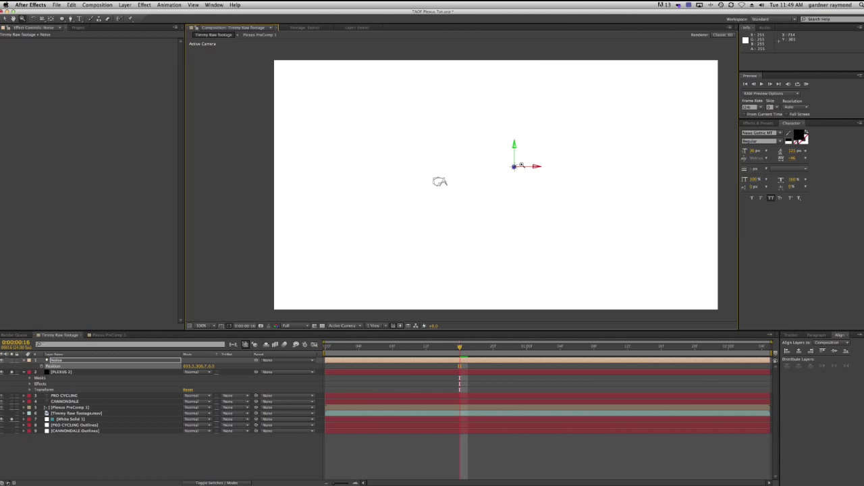
drag(537, 167, 439, 214)
- Raise the PLEXUS 2 Noise Amplitude to about 231 and move the Noise light up over the letters, to about Y 337
click(61, 371)
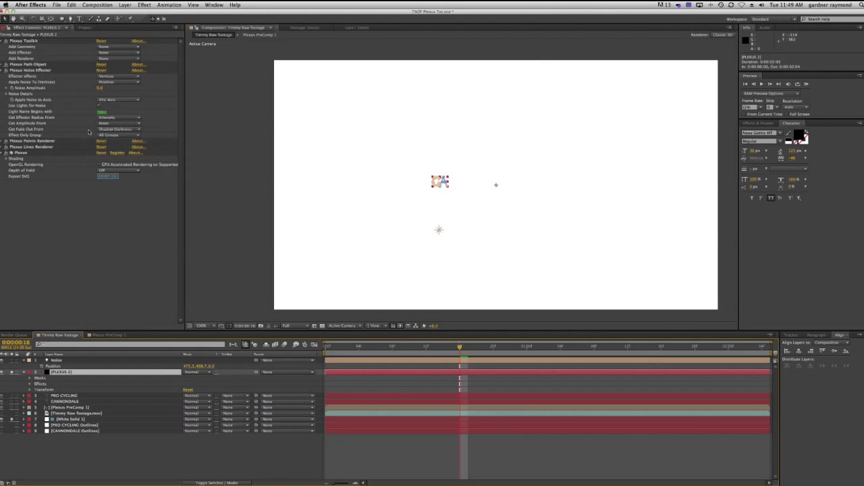
drag(101, 88, 179, 88)
click(439, 229)
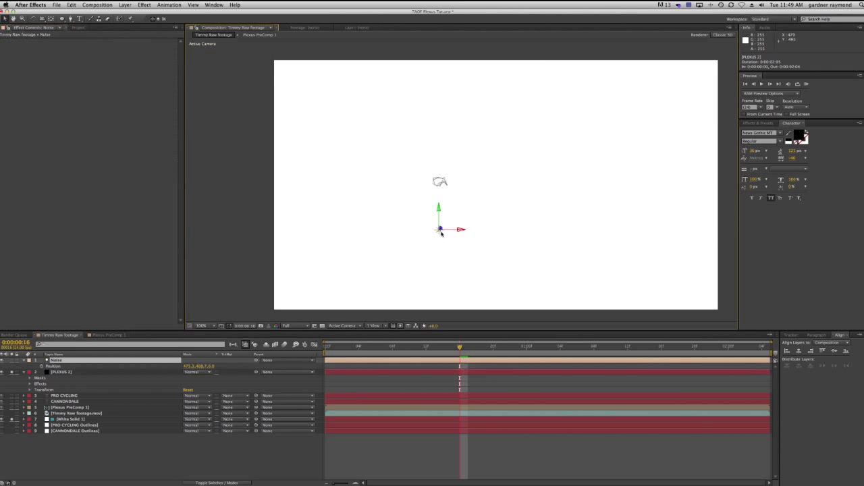
drag(440, 217, 442, 177)
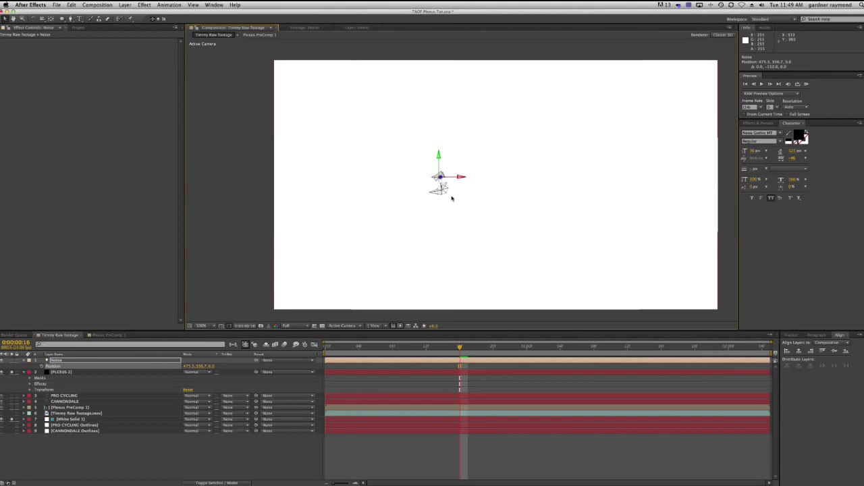
- Switch to QuickTime Player and scrub through CPC Plexus.mov to examine how the title's wireframe behaves, then return to After Effects
key(super+Tab)
drag(40, 283, 263, 280)
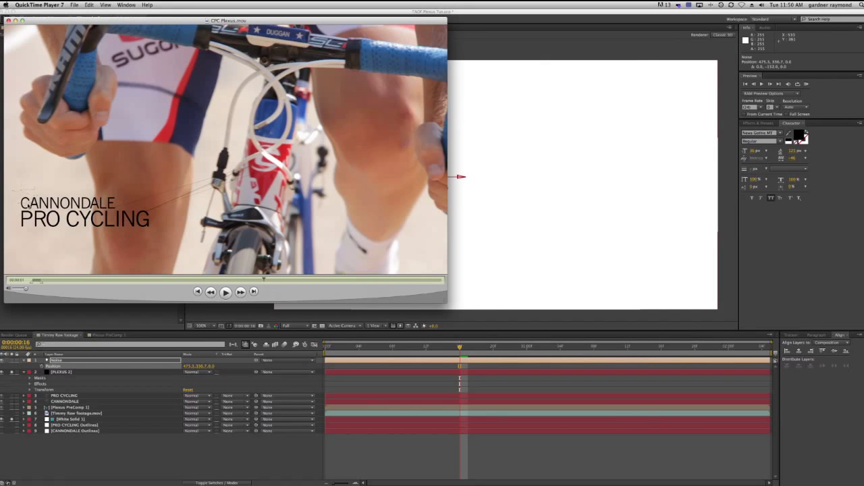
mouse_move(264, 279)
mouse_down()
mouse_move(296, 278)
mouse_move(268, 277)
mouse_up()
mouse_move(349, 281)
mouse_down()
mouse_move(395, 282)
mouse_move(245, 282)
mouse_move(412, 286)
mouse_move(318, 285)
mouse_move(364, 284)
mouse_up()
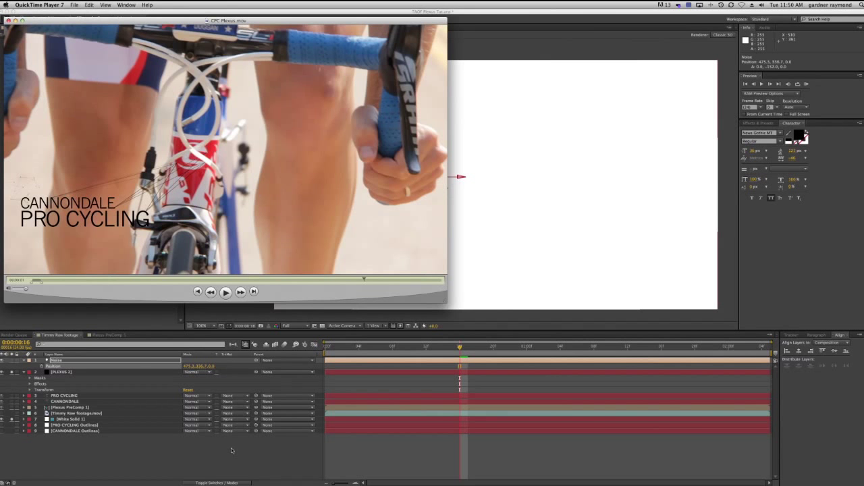
click(232, 450)
- Move the current time to frame 14 and reposition the Noise light vertically around the CA wireframe, ending at about Y 347
mouse_move(439, 162)
mouse_down()
mouse_move(438, 142)
mouse_move(438, 188)
mouse_move(436, 133)
mouse_move(437, 159)
mouse_up()
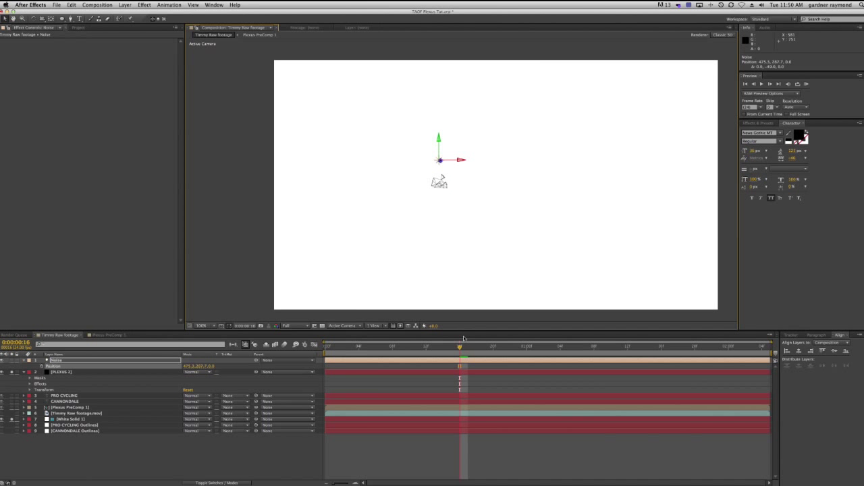
click(11, 419)
mouse_move(460, 347)
mouse_down()
mouse_move(383, 347)
mouse_move(440, 348)
mouse_up()
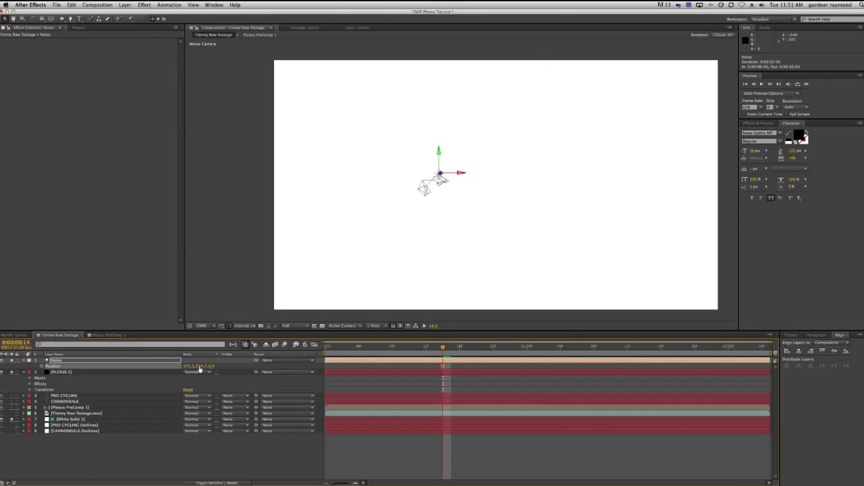
mouse_move(204, 366)
mouse_down()
mouse_move(174, 367)
mouse_move(225, 369)
mouse_move(198, 369)
mouse_move(206, 372)
mouse_up()
- Set the PLEXUS 2 Noise Seed to 22 and readjust the Noise light's Y position near the letters
click(61, 372)
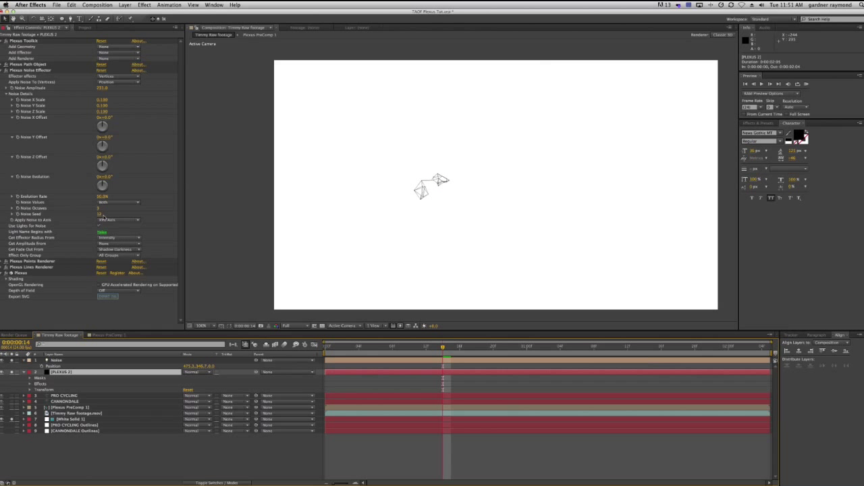
click(98, 214)
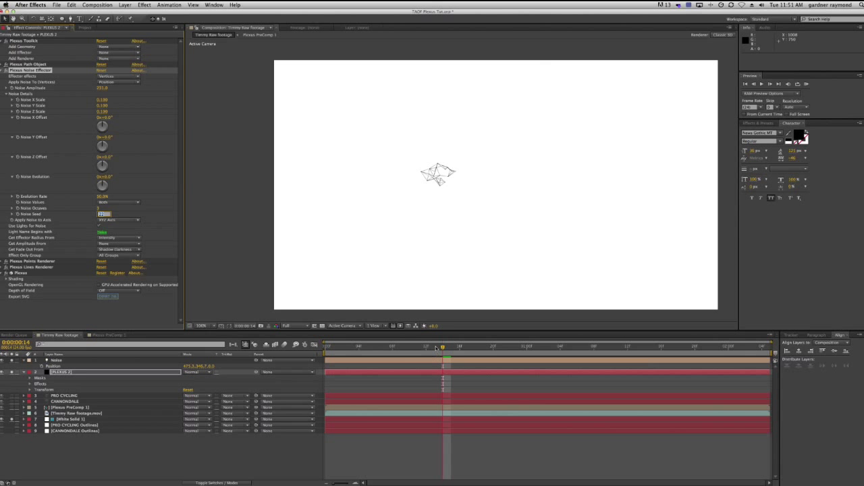
mouse_move(201, 369)
mouse_down()
mouse_move(188, 367)
mouse_move(236, 368)
mouse_move(156, 369)
mouse_move(235, 370)
mouse_move(215, 371)
mouse_up()
click(75, 365)
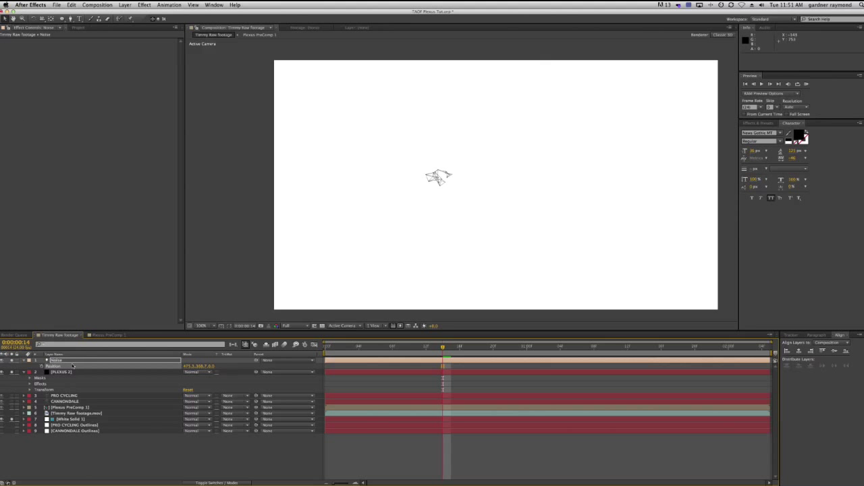
- Adjust the Noise light's intensity and move the light down below the CA wireframe, to about Y 554
double_click(54, 361)
click(229, 128)
click(273, 242)
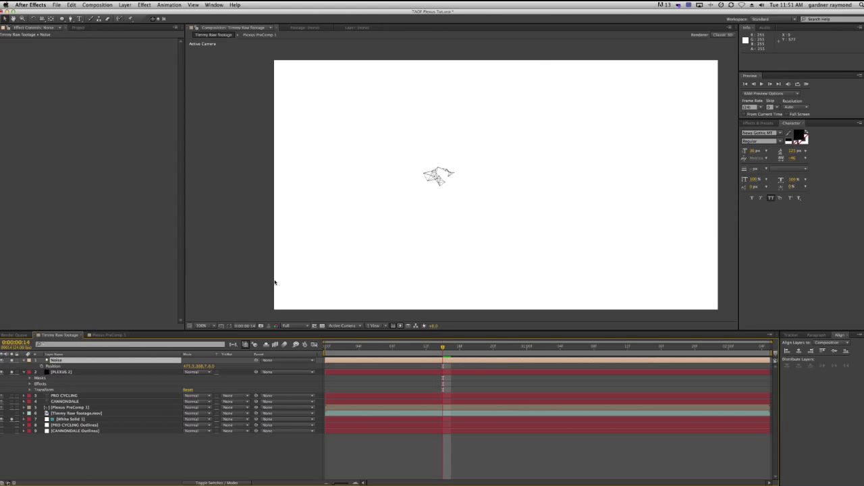
double_click(54, 361)
click(229, 128)
key(Return)
drag(199, 368, 248, 368)
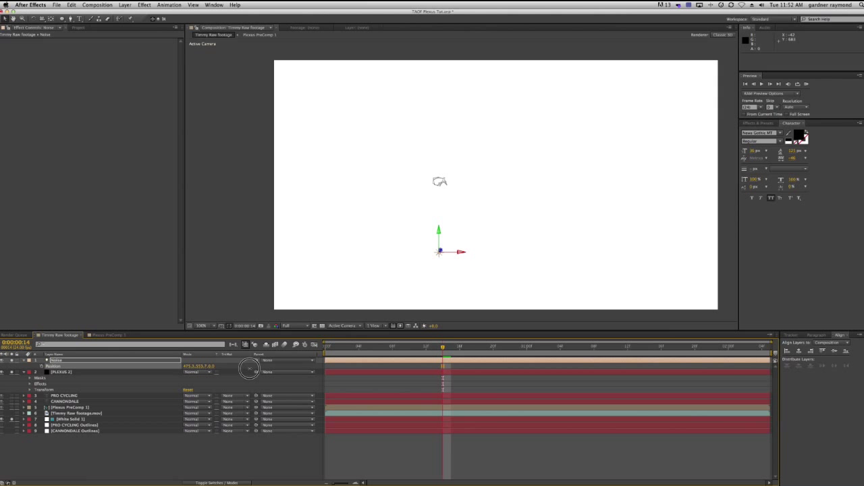
- Animate the Noise light's Position from Y 554 at frame 14 to Y 364, with the second keyframe at frame 20
drag(249, 369, 183, 368)
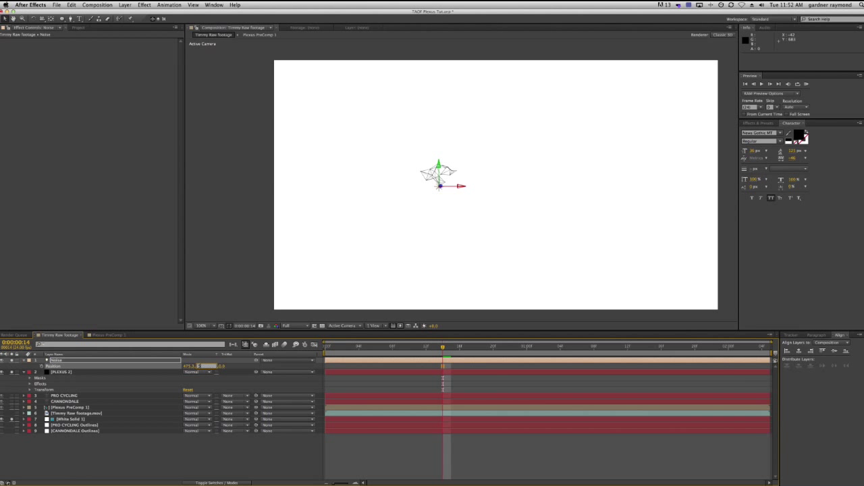
key(Return)
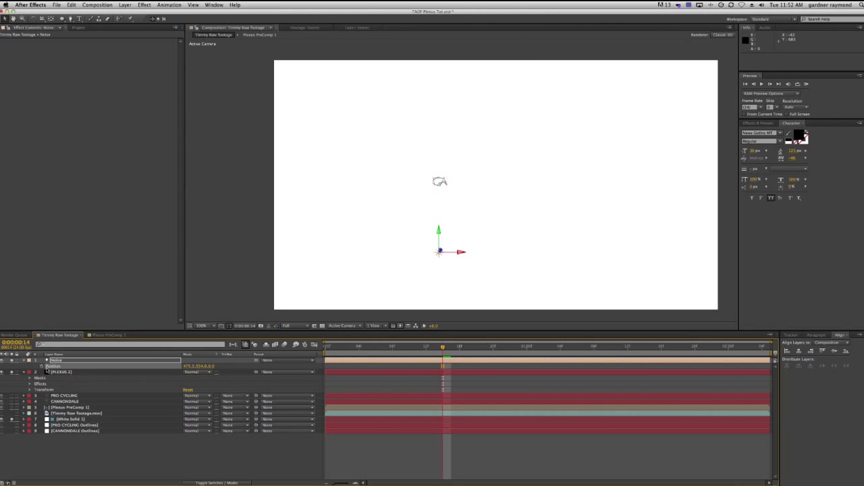
drag(442, 347, 477, 347)
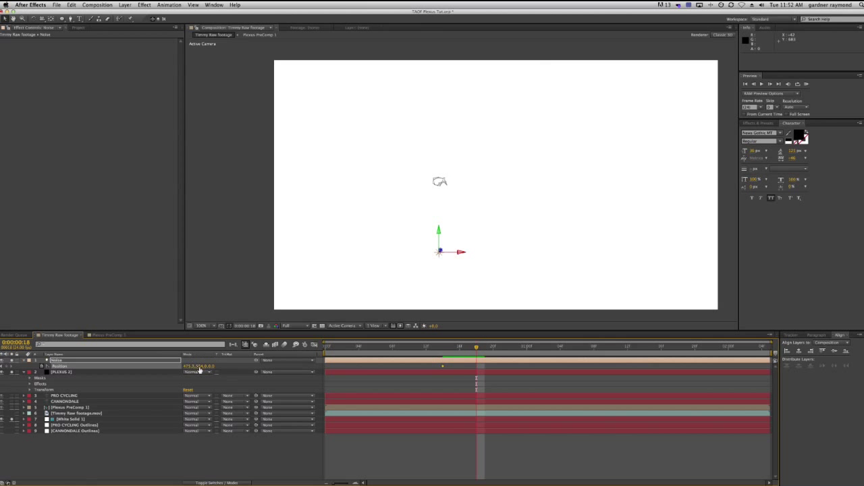
text(364)
key(Return)
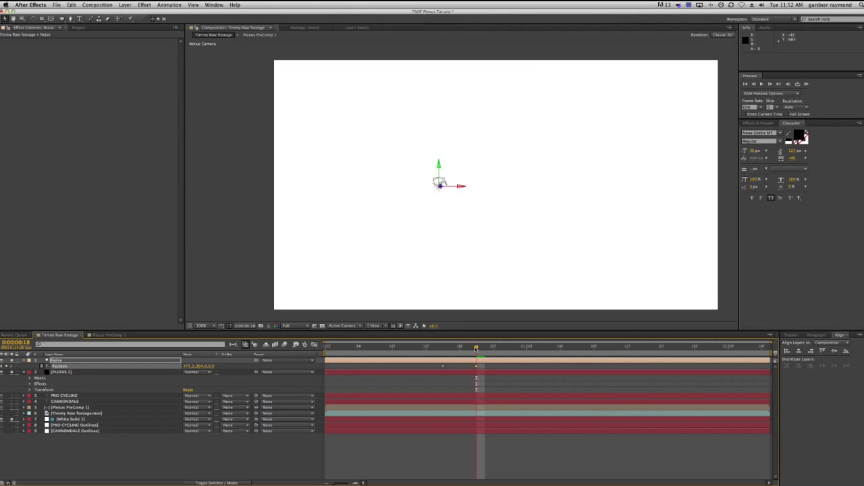
click(443, 348)
mouse_move(443, 348)
mouse_down()
mouse_move(493, 348)
mouse_move(484, 367)
mouse_move(493, 367)
mouse_move(449, 348)
mouse_move(498, 349)
mouse_move(440, 356)
mouse_move(775, 355)
mouse_move(443, 356)
mouse_up()
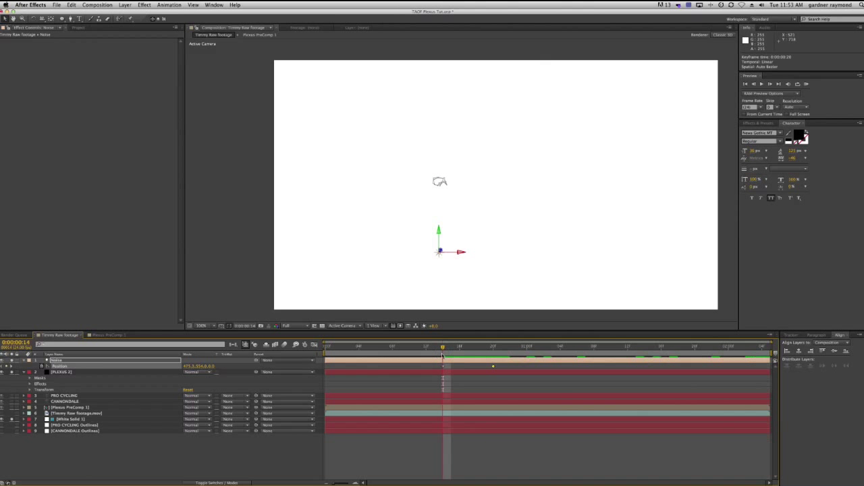
- Keyframe the PLEXUS 2 Noise Amplitude at frame 14, then raise it at 0:00:02:04 to spread the CA wireframe
click(59, 373)
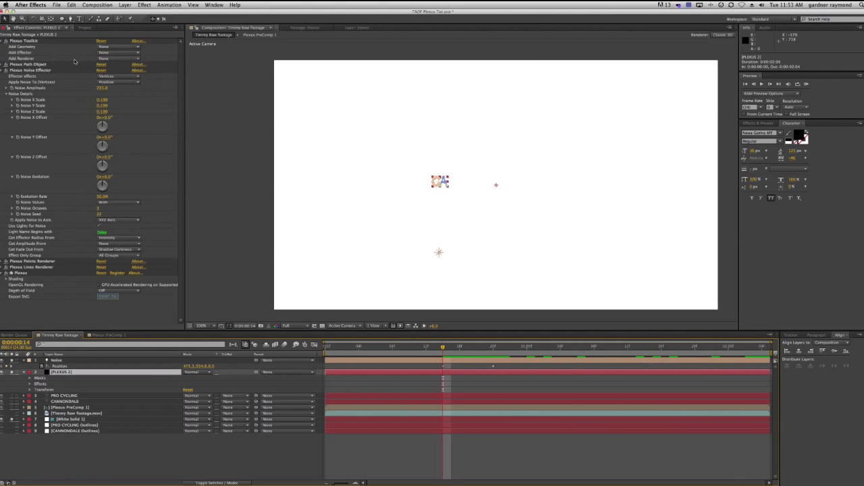
click(27, 70)
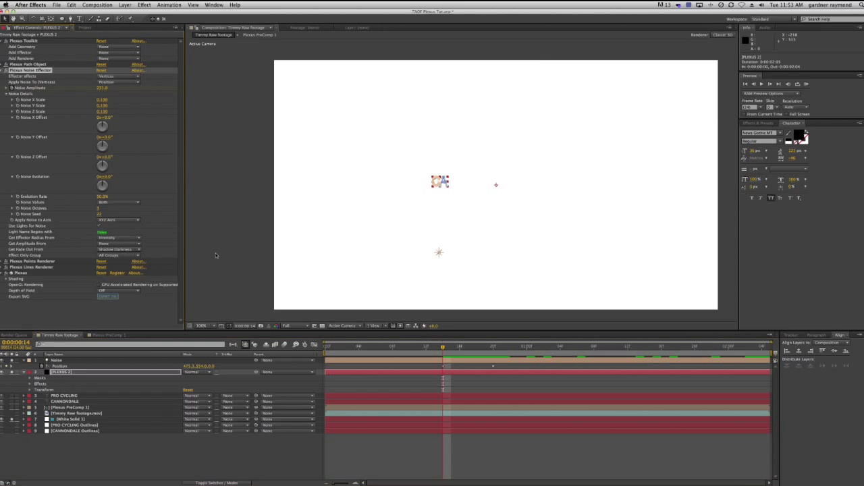
drag(443, 349, 830, 351)
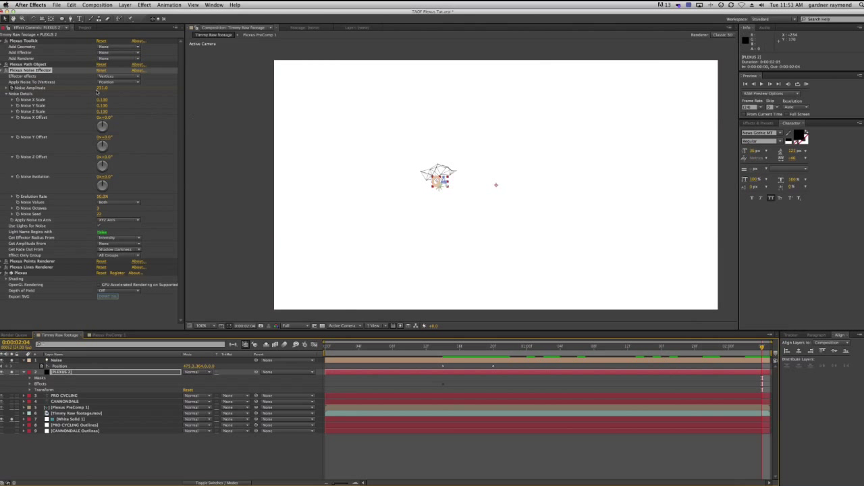
drag(101, 90, 194, 93)
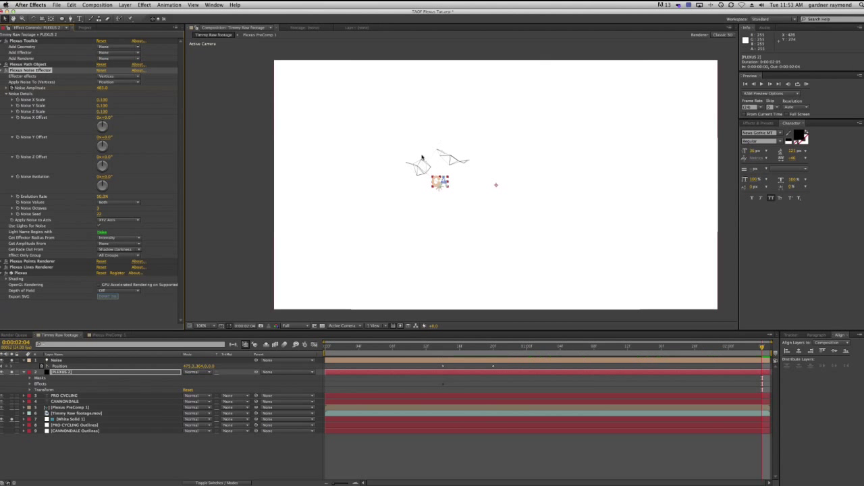
- Show the PLEXUS 2 Lines Renderer settings and turn off solo for the PLEXUS 2, Noise and White Solid 1 layers
click(5, 70)
click(5, 82)
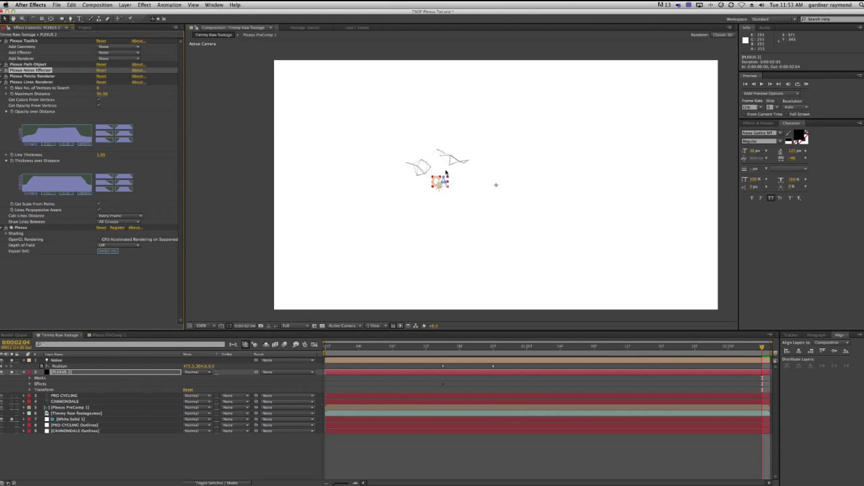
drag(594, 346, 503, 352)
key(Page_Up)
key(Page_Up)
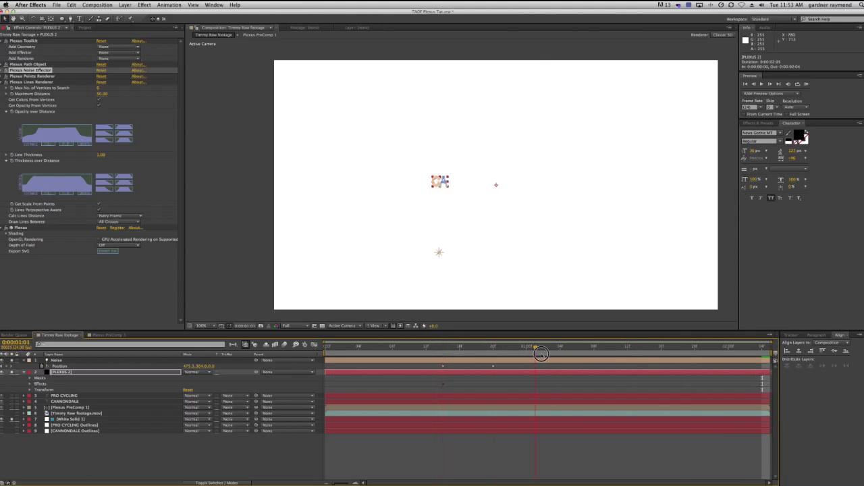
click(11, 372)
click(11, 360)
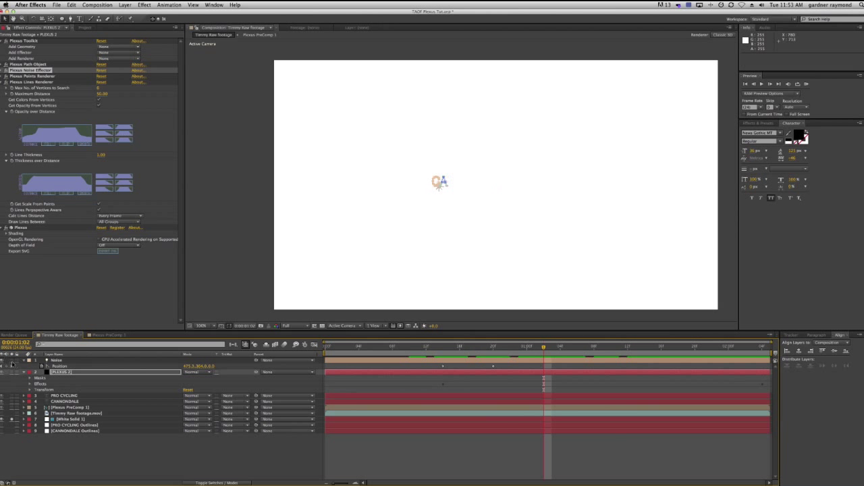
click(11, 419)
click(91, 376)
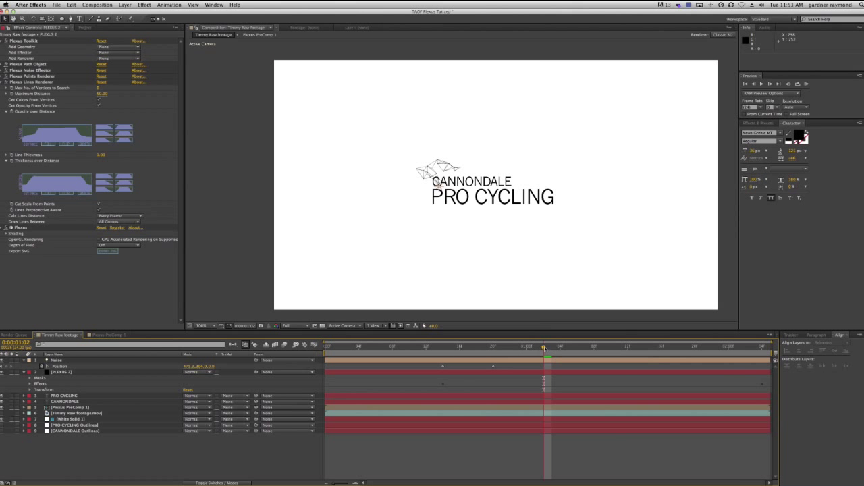
- Trim the start of the PLEXUS 2 layer to frame 14
click(443, 347)
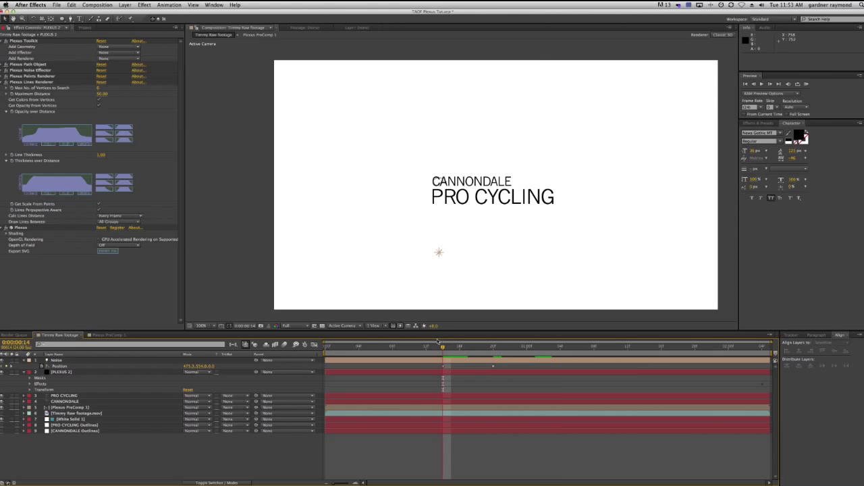
drag(328, 376, 425, 375)
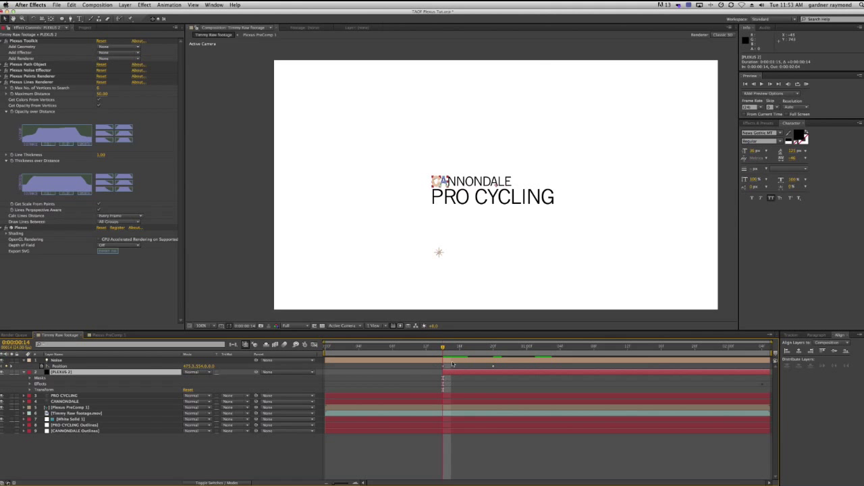
mouse_move(444, 346)
mouse_down()
mouse_move(419, 347)
mouse_move(530, 347)
mouse_move(343, 347)
mouse_move(485, 347)
mouse_move(427, 348)
mouse_move(469, 348)
mouse_move(432, 348)
mouse_move(455, 349)
mouse_move(443, 348)
mouse_up()
- Fade in the PLEXUS 2 layer with Opacity keyframes of 0% at frame 14 and 100% at frame 17, and preview the animation
click(68, 372)
key(t)
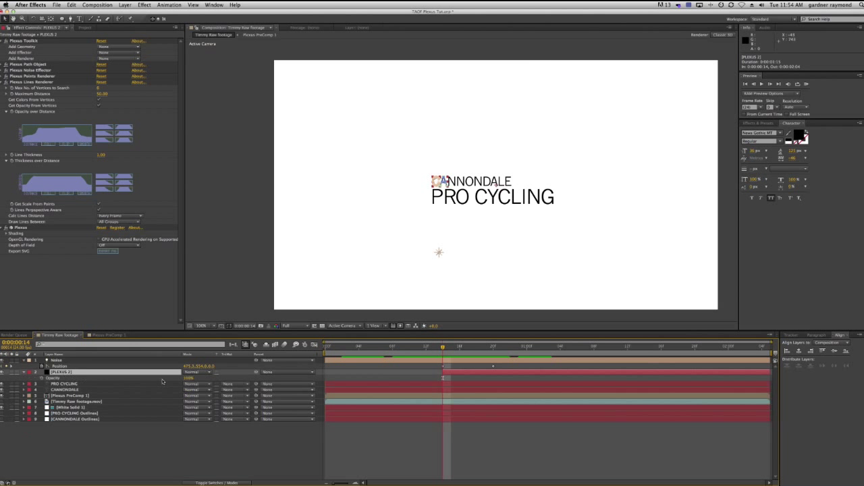
key(Page_Down)
key(Page_Down)
key(Page_Up)
key(Page_Up)
key(Page_Down)
key(Page_Down)
key(Page_Down)
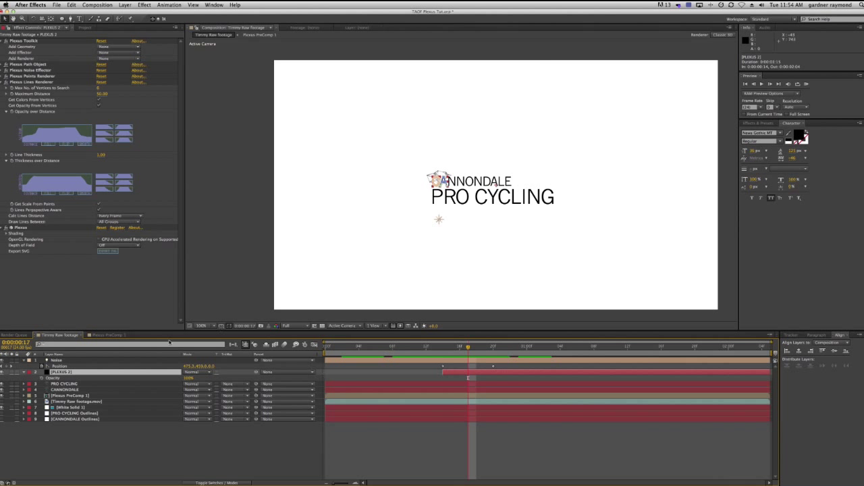
click(42, 379)
key(Page_Up)
key(Page_Up)
key(Page_Up)
text(0)
key(Return)
drag(447, 349, 652, 360)
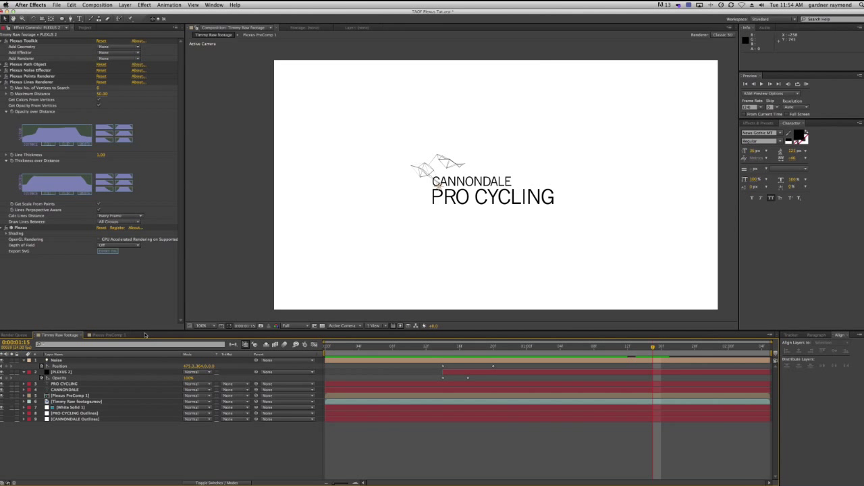
- Switch to QuickTime Player and scrub through CPC Plexus.mov to compare the reference title's wireframe animation
key(super+Tab)
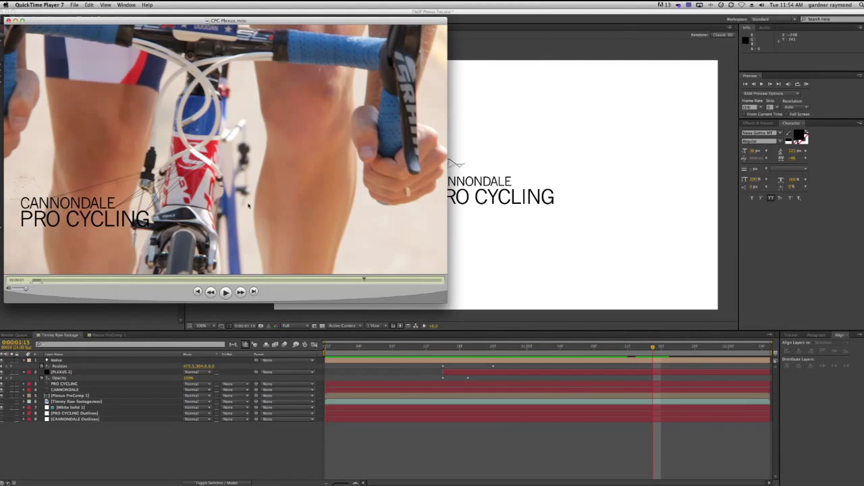
drag(364, 280, 33, 280)
drag(93, 279, 443, 287)
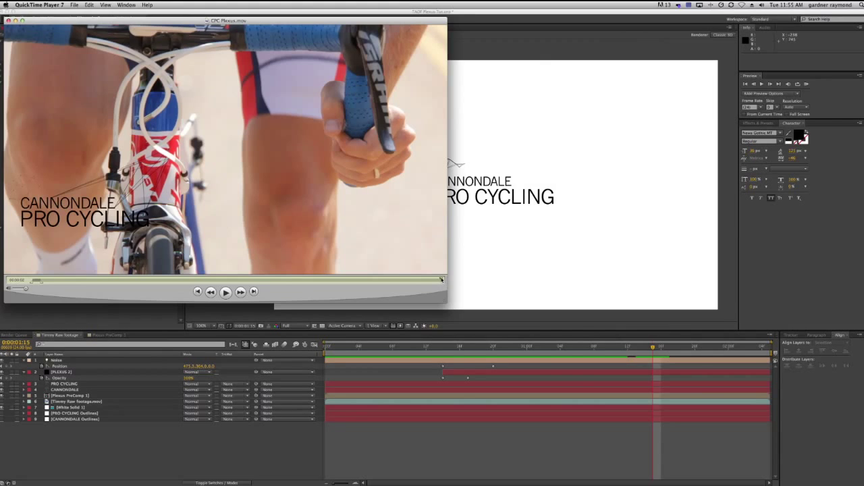
drag(441, 280, 423, 290)
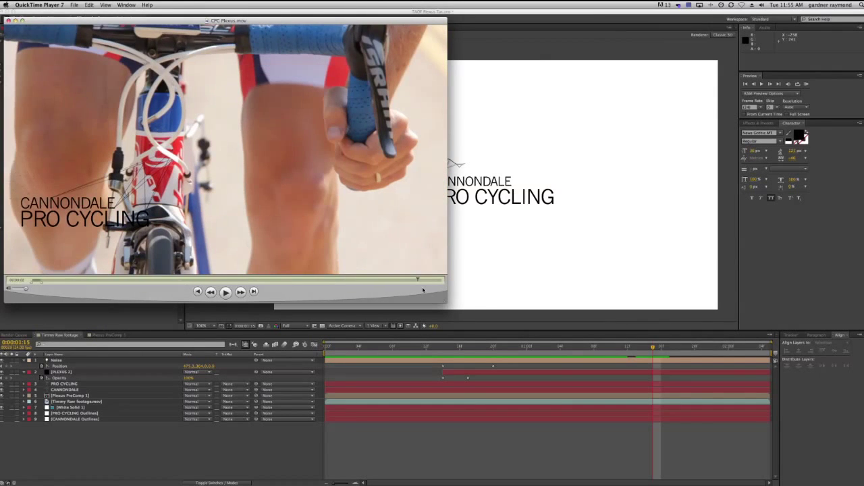